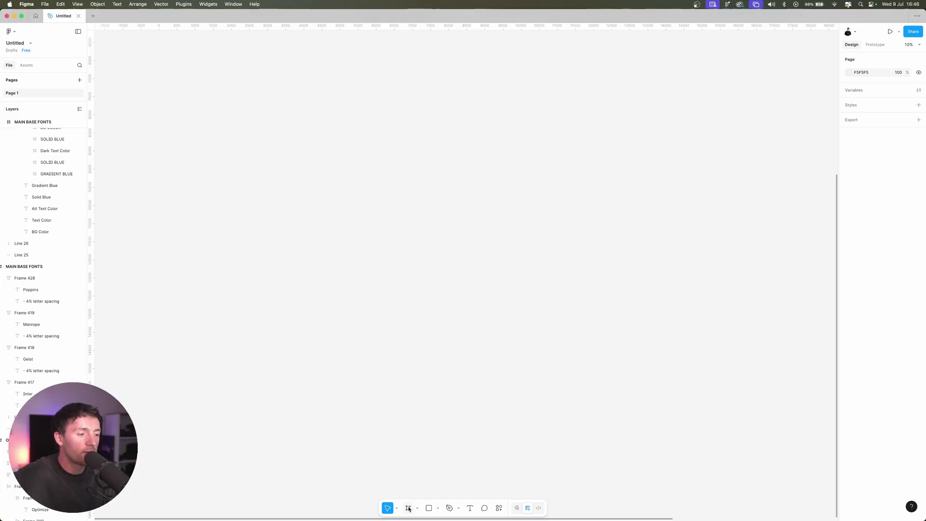
# Create a MacBook Pro 14" desktop frame (1512 × 982) on the empty canvas and name it HOME
pyautogui.click(408, 508)
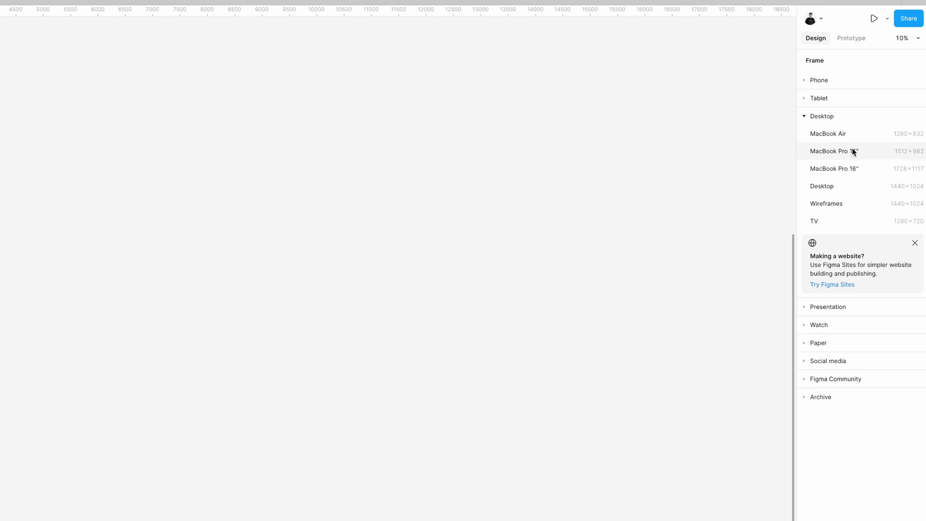
pyautogui.click(825, 155)
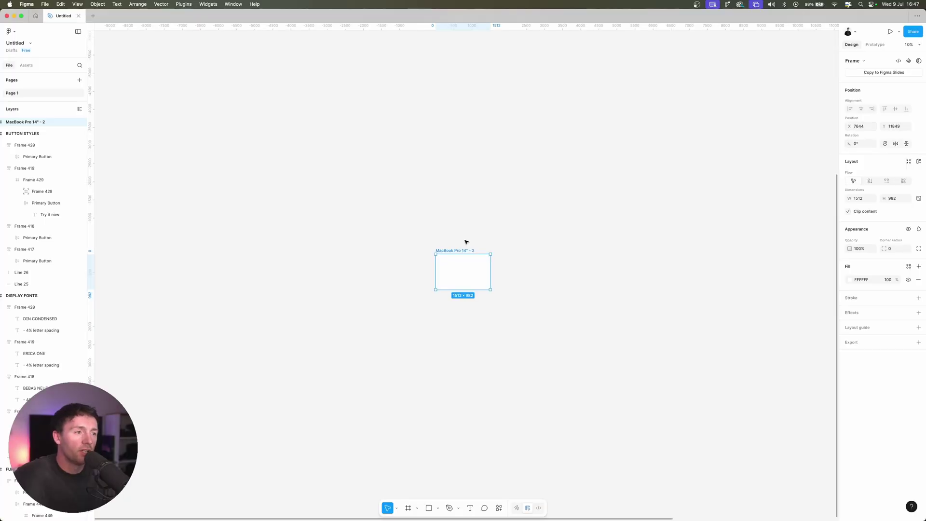
pyautogui.scroll(5, 466, 250)
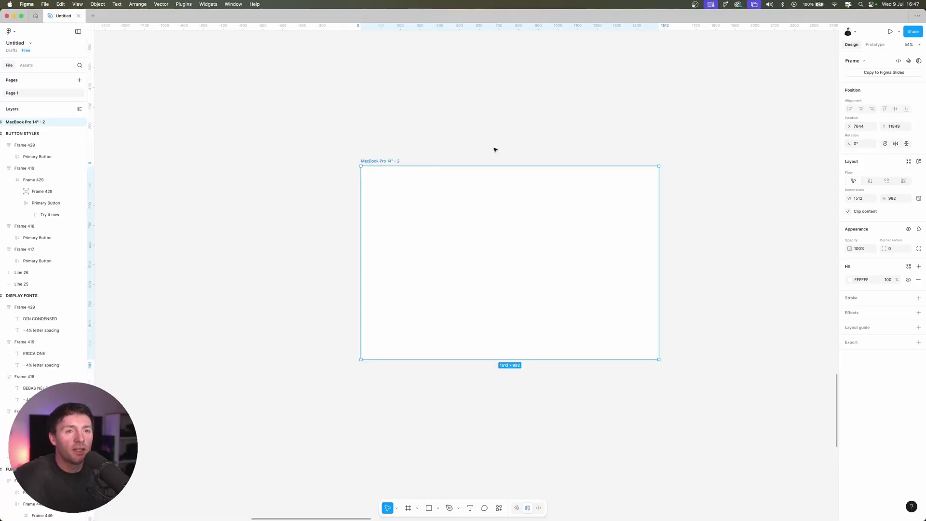
pyautogui.hscroll(1, 568, 129)
pyautogui.hscroll(-1, 568, 128)
pyautogui.click(568, 128)
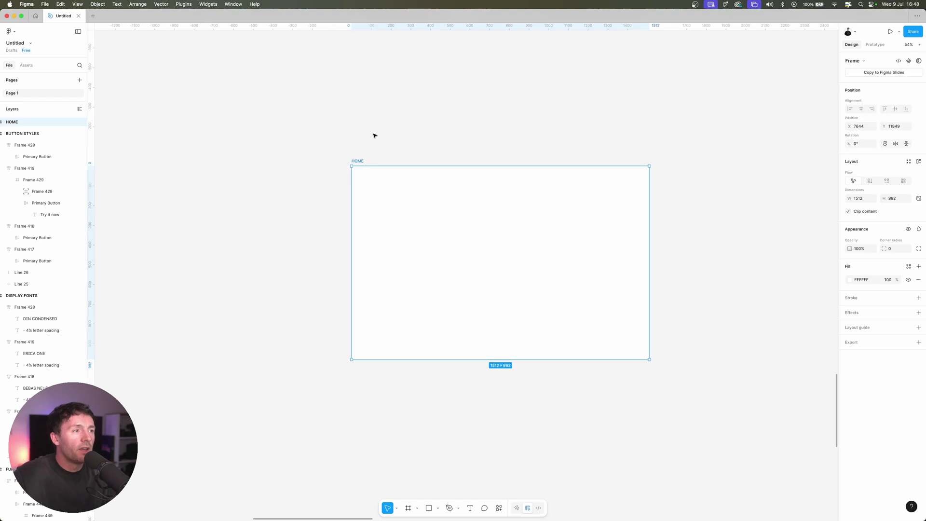
# Add a layout guide to the HOME frame and make it 12 columns
pyautogui.click(363, 155)
pyautogui.click(358, 161)
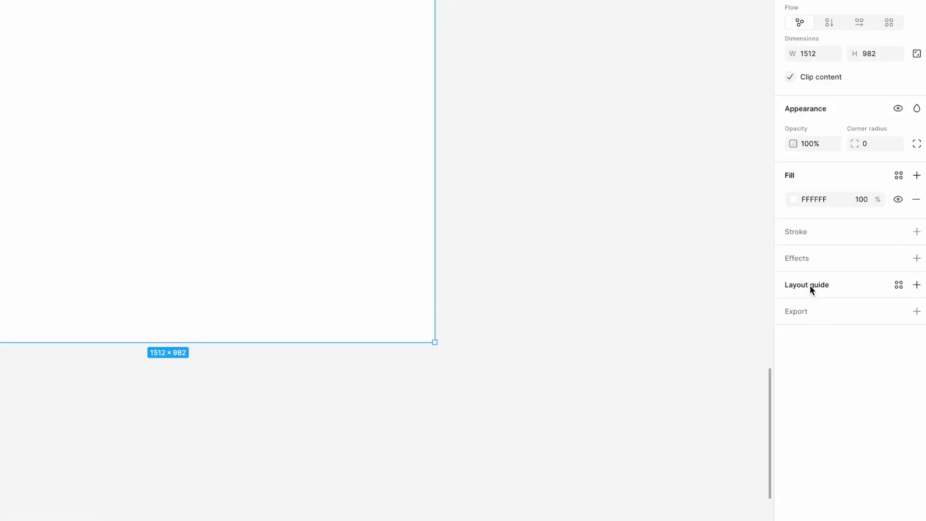
pyautogui.click(810, 285)
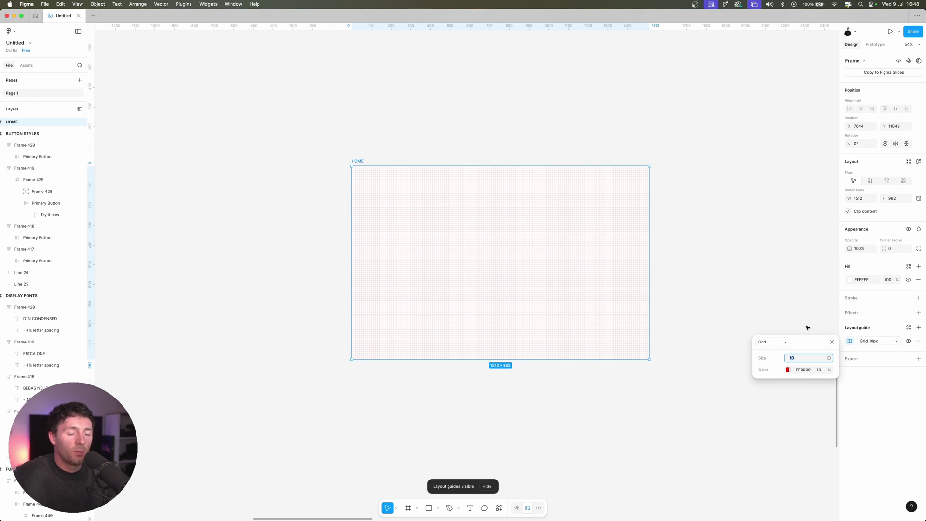
pyautogui.click(770, 346)
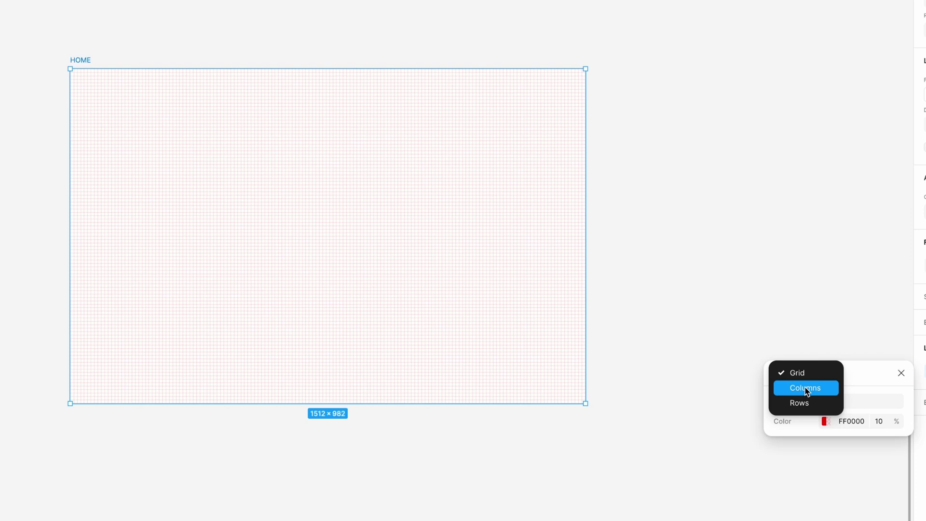
pyautogui.click(807, 389)
pyautogui.write('12')
pyautogui.press('Return')
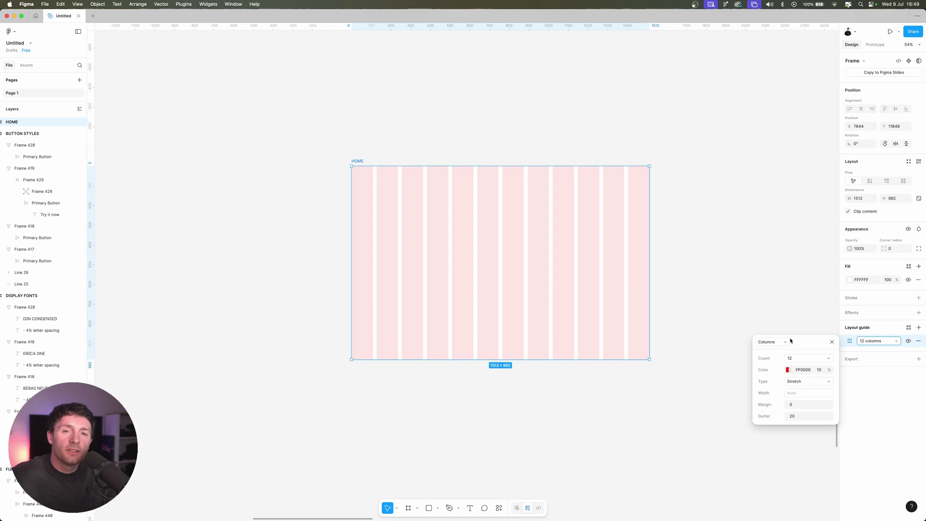
pyautogui.click(673, 150)
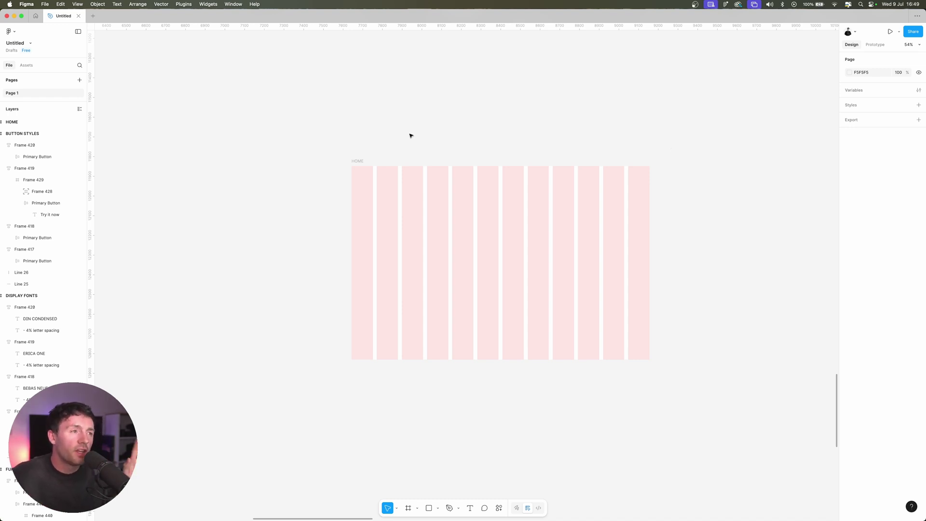
# Set the HOME frame's column guide to a gutter of 16 and a margin of 80
pyautogui.click(357, 161)
pyautogui.click(850, 342)
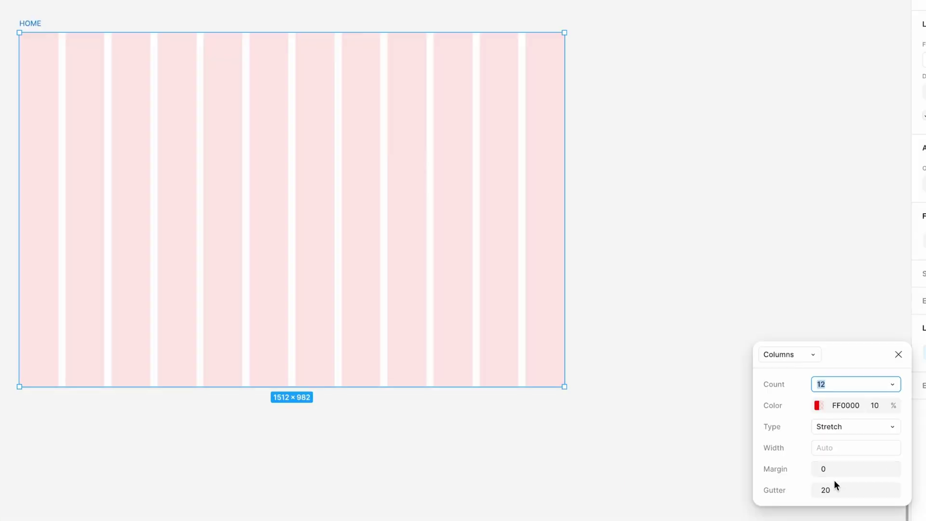
pyautogui.click(842, 490)
pyautogui.write('16')
pyautogui.press('Return')
pyautogui.click(849, 471)
pyautogui.write('80')
pyautogui.press('Return')
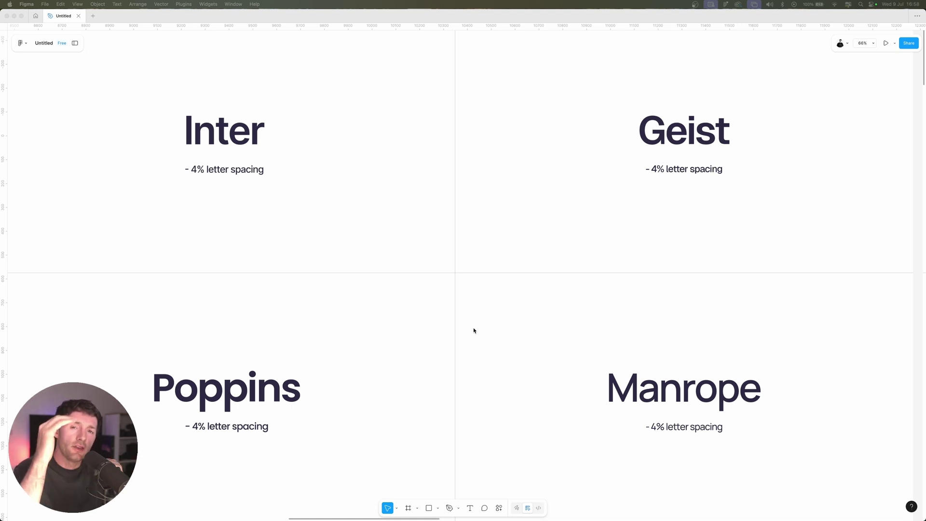
# Set the letter spacing of the large "Inter" font sample to 0%
pyautogui.click(474, 330)
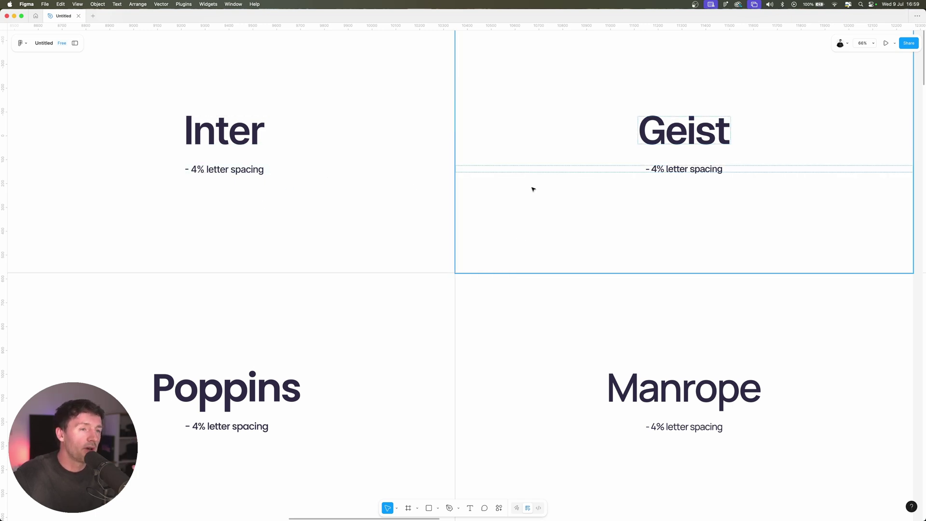
pyautogui.press('super+backslash')
pyautogui.click(277, 155)
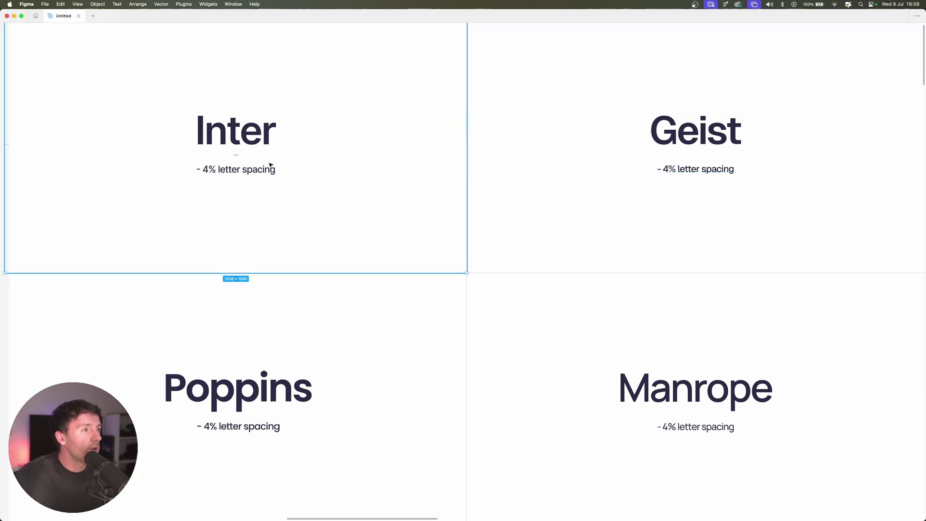
pyautogui.click(228, 170)
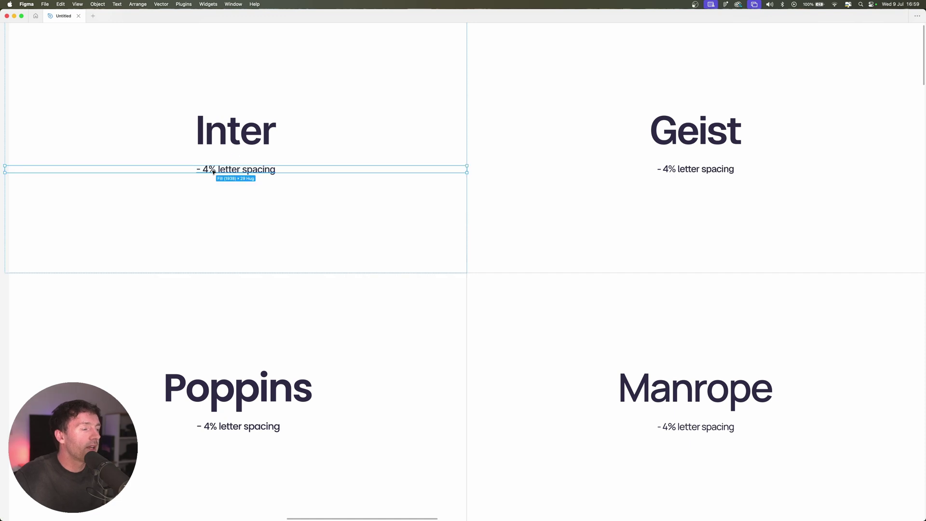
pyautogui.click(235, 137)
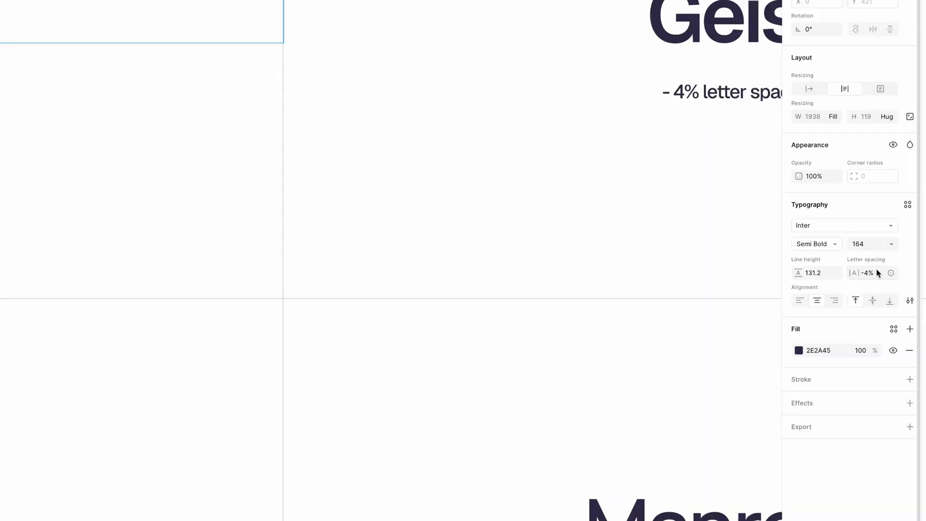
pyautogui.click(868, 273)
pyautogui.write('0')
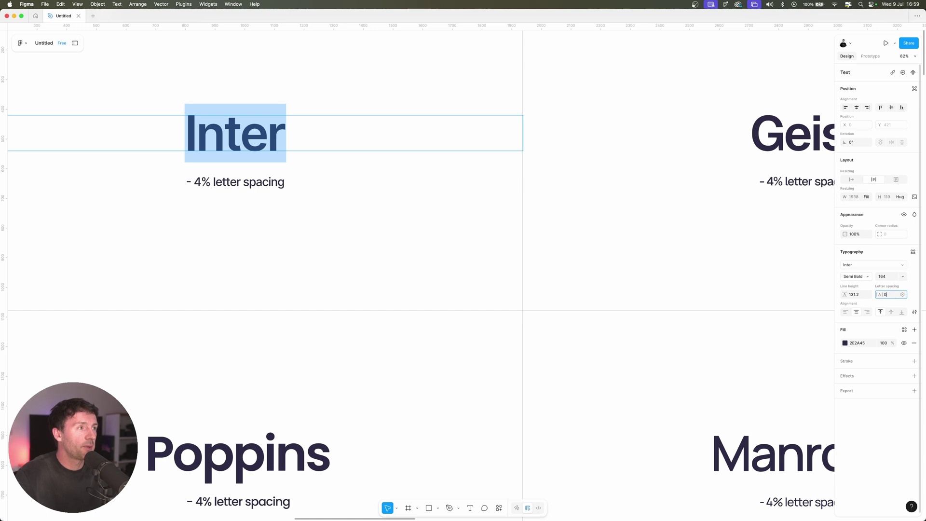
pyautogui.press('Return')
# Tighten the "Inter" sample's letter spacing in 1% decrements to -4% and leave text editing
pyautogui.click(892, 295)
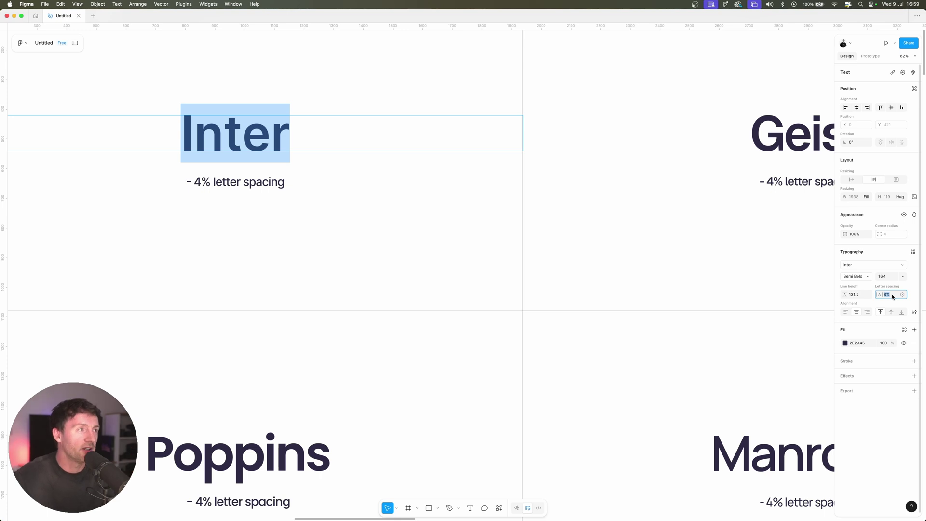
pyautogui.press('Down')
pyautogui.press('Down')
pyautogui.press('Down')
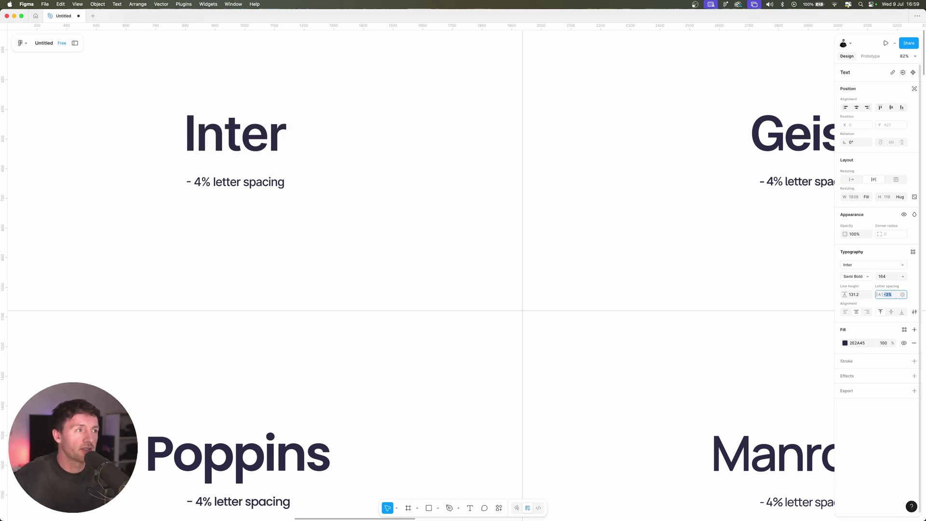
pyautogui.press('Down')
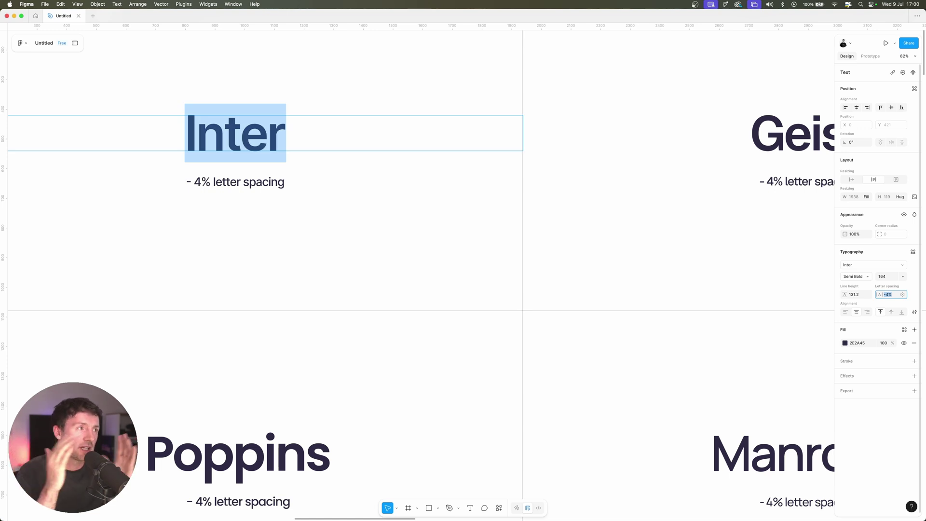
pyautogui.scroll(-3, 437, 213)
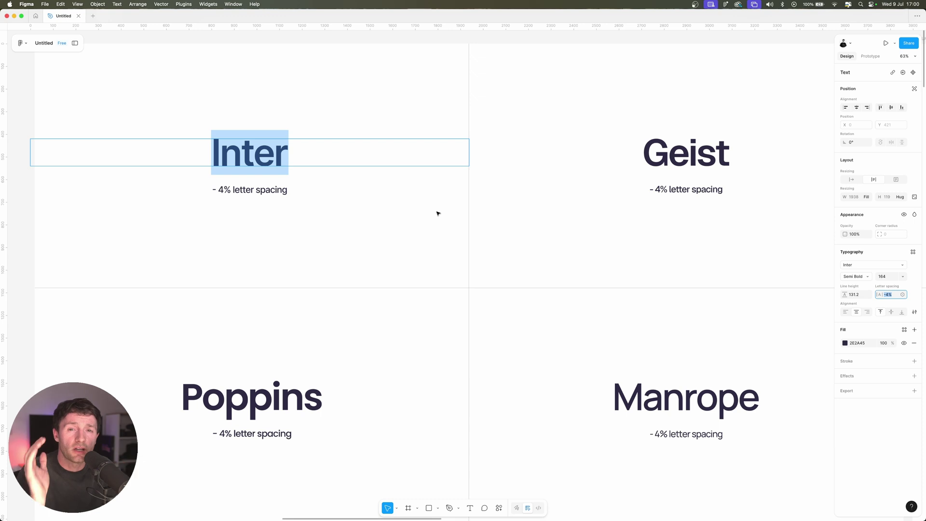
pyautogui.hscroll(1, 447, 213)
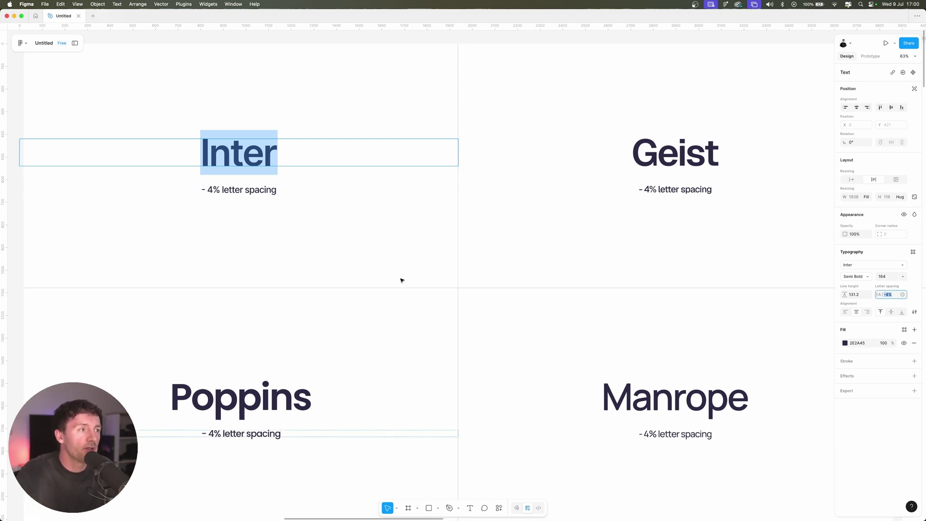
pyautogui.scroll(1, 279, 184)
pyautogui.press('Escape')
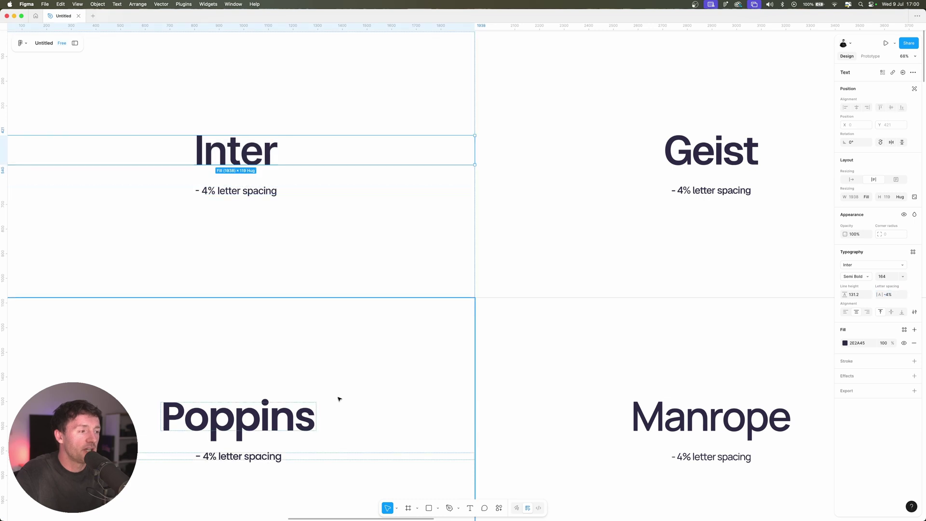
# Set the letter spacing of the large "Poppins" font sample to -5%
pyautogui.click(272, 418)
pyautogui.click(888, 294)
pyautogui.write('-5')
pyautogui.press('Return')
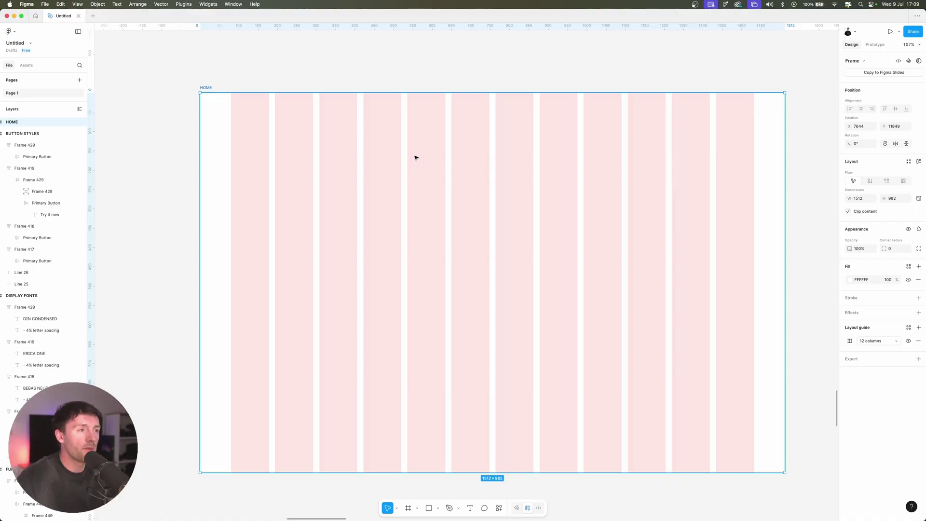
# Add the text "Headline" to the HOME frame, centred horizontally at about Y 383
pyautogui.press('t')
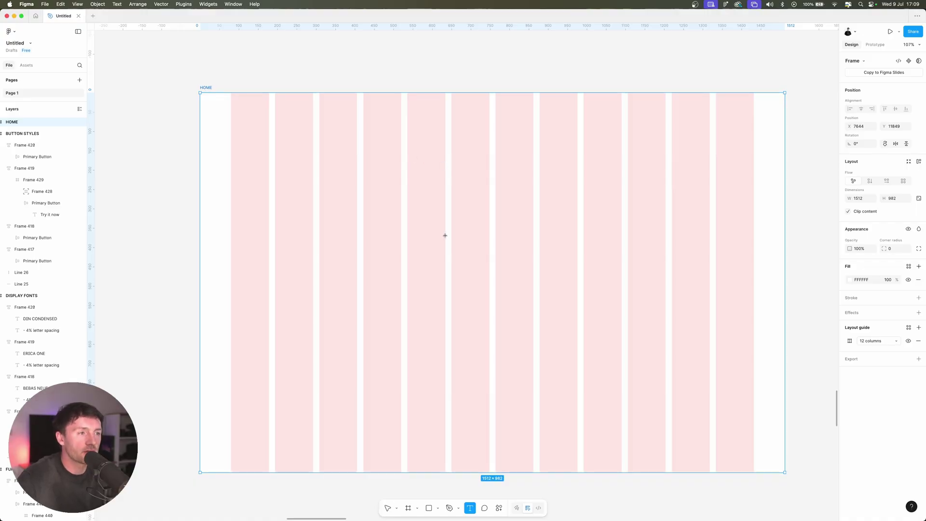
pyautogui.click(451, 229)
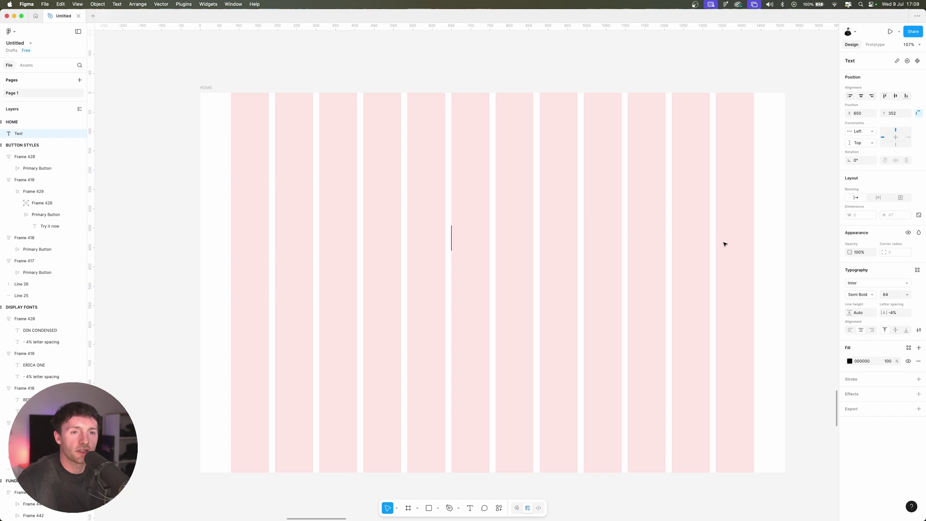
pyautogui.write('headline')
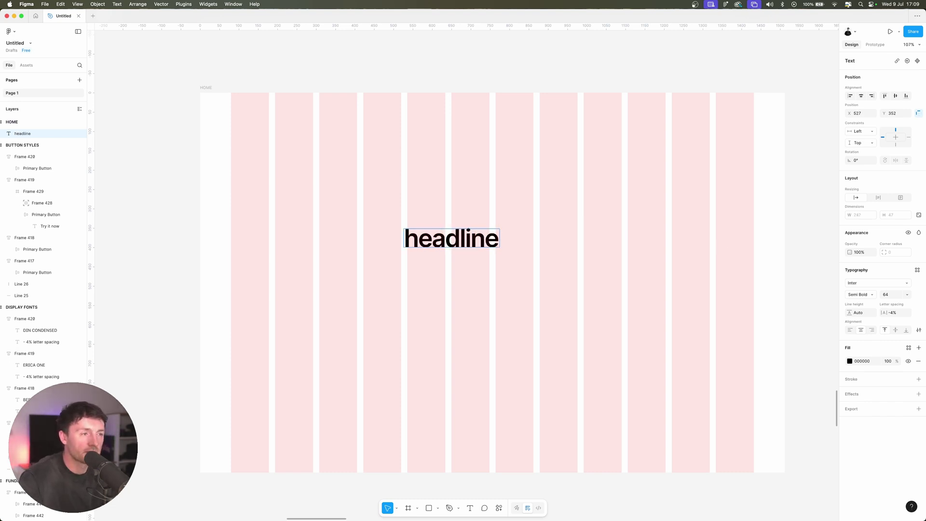
pyautogui.press('super+Left')
pyautogui.hotkey('shift', 'Right')
pyautogui.write('H')
pyautogui.press('Escape')
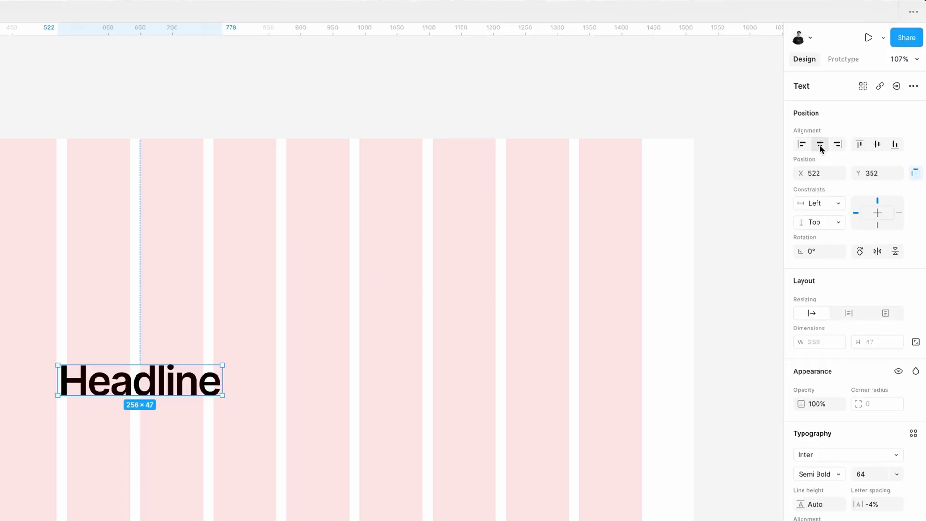
pyautogui.click(820, 145)
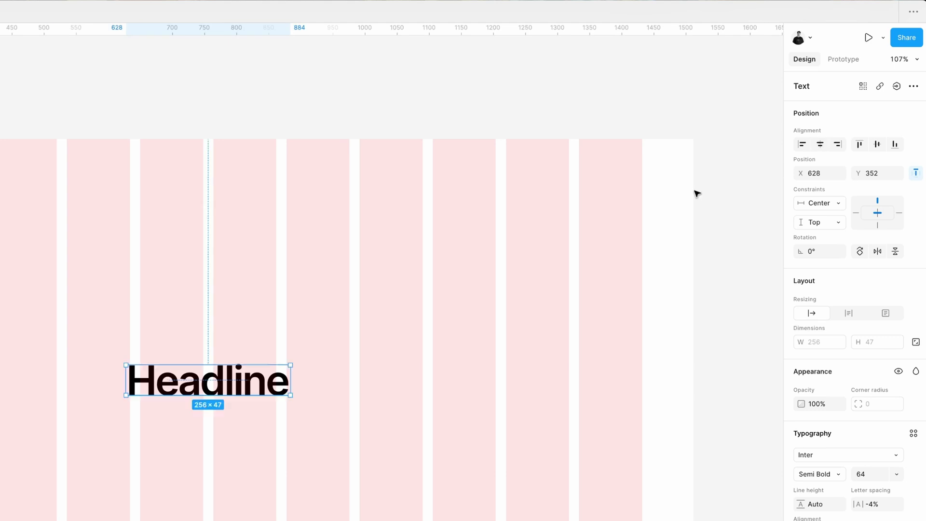
pyautogui.moveTo(215, 384); pyautogui.dragTo(216, 406)
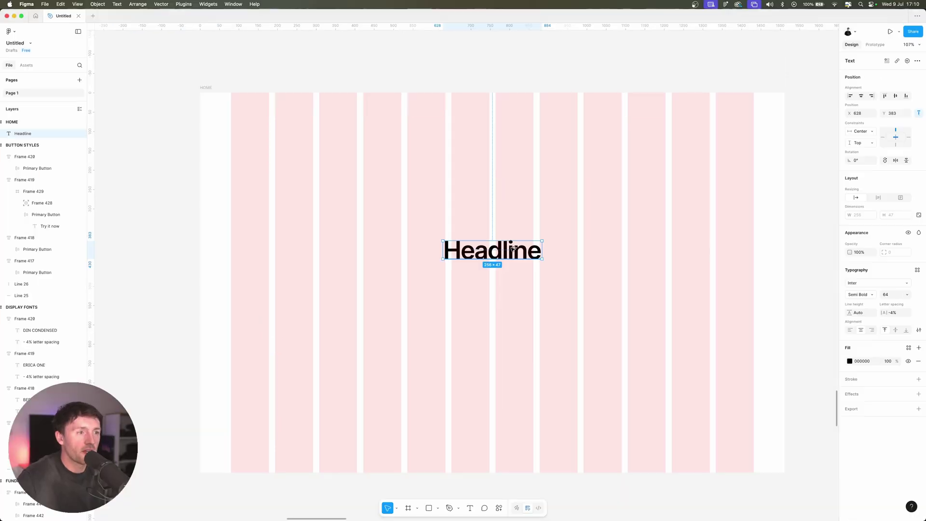
# Duplicate the headline below itself at about Y 459, turning the copy into "Subheading" at font size 24
pyautogui.moveTo(513, 249); pyautogui.dragTo(512, 271)
pyautogui.moveTo(512, 271); pyautogui.dragTo(510, 277)
pyautogui.click(896, 296)
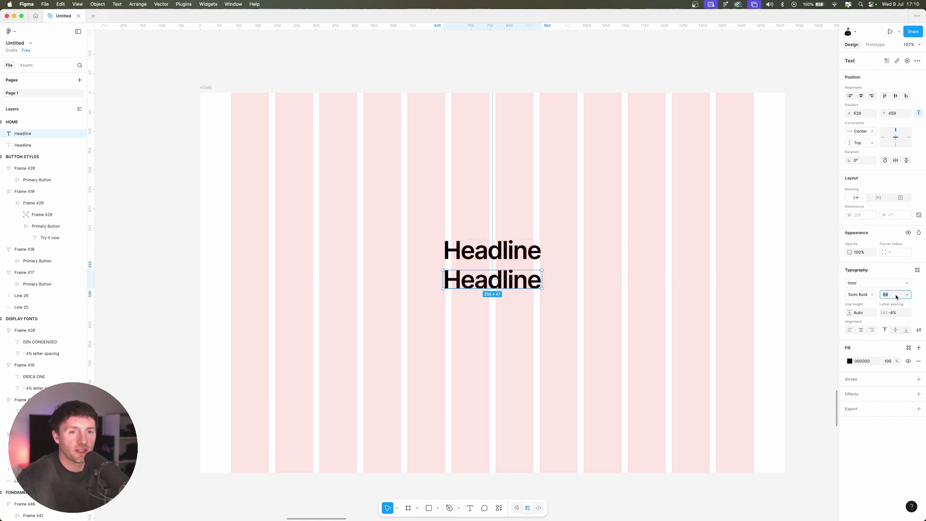
pyautogui.press('Return')
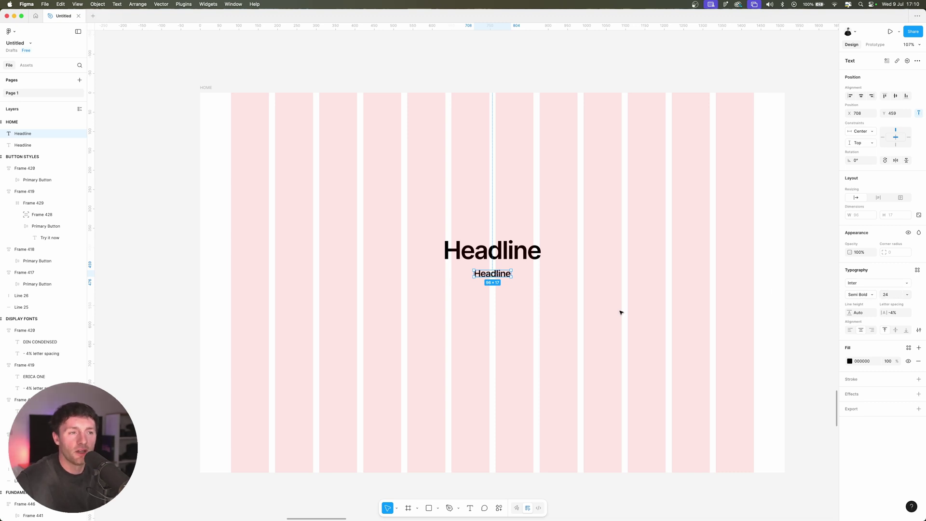
pyautogui.doubleClick(487, 275)
pyautogui.write('Subheading')
pyautogui.press('Escape')
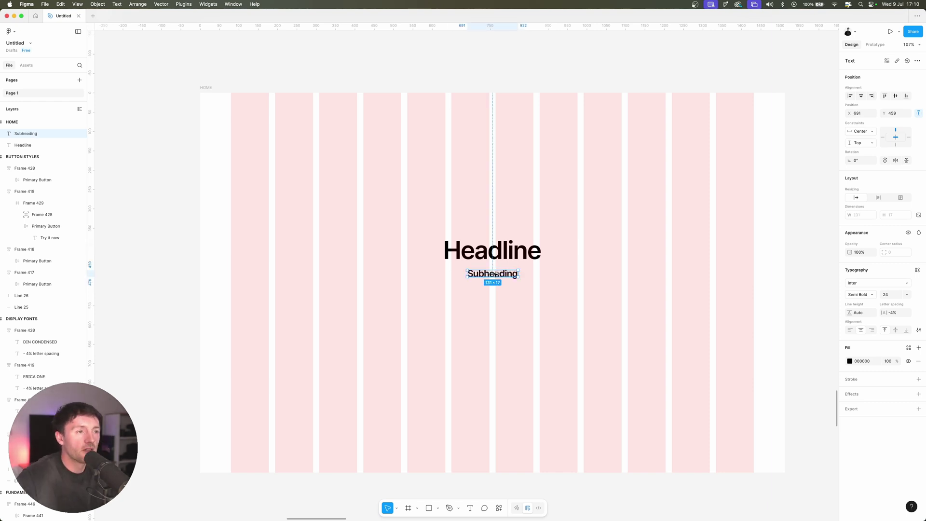
# Duplicate the subheading below itself at about Y 512 and change the copy's text to "Body Text"
pyautogui.moveTo(495, 276); pyautogui.dragTo(499, 296)
pyautogui.doubleClick(499, 296)
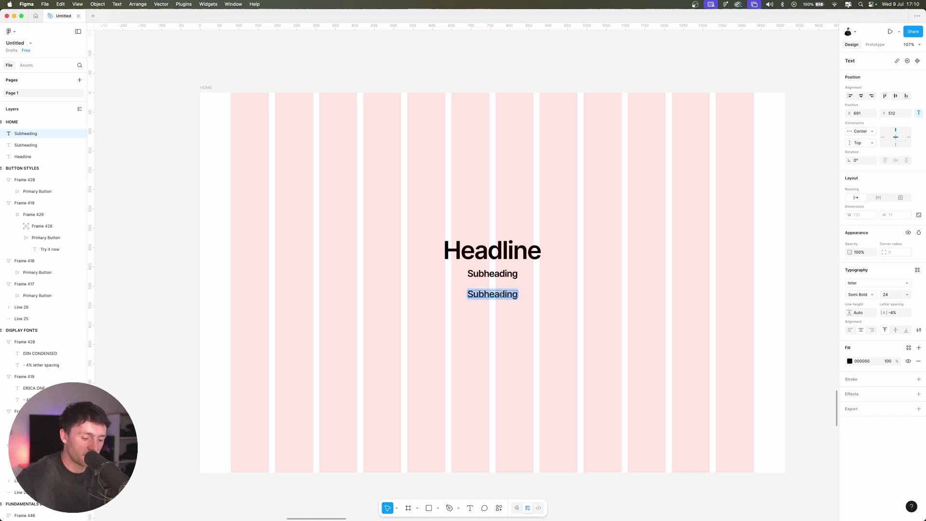
pyautogui.write('Body Text')
# Set the "Body Text" layer to font size 16 and Medium weight
pyautogui.press('super+a')
pyautogui.click(895, 295)
pyautogui.write('16')
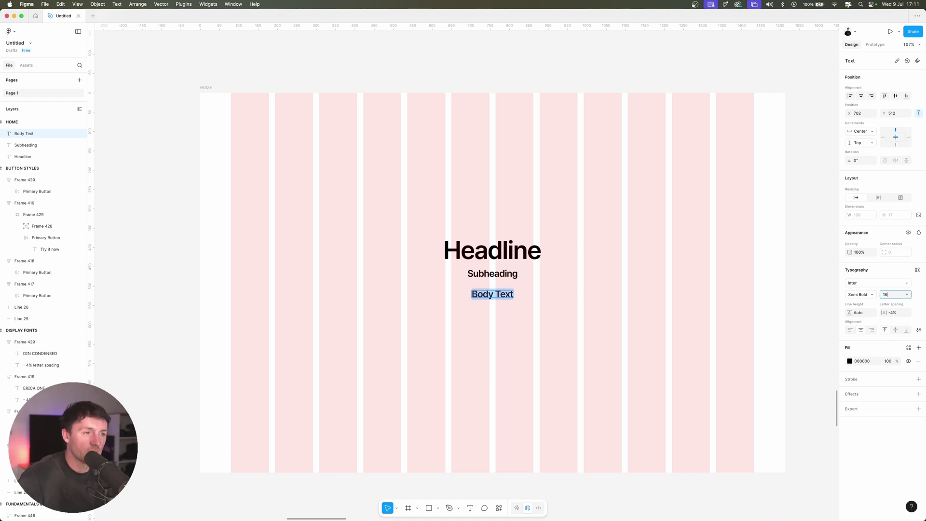
pyautogui.press('Return')
pyautogui.click(863, 295)
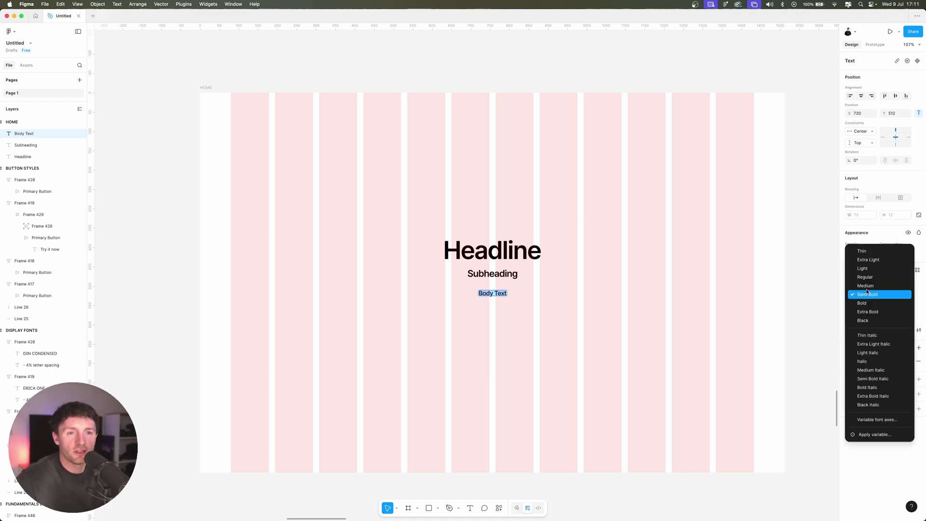
pyautogui.click(863, 284)
pyautogui.press('Escape')
# Hide the layout guides and move the headline, subheading and body text down together to the vertical centre of the HOME frame
pyautogui.moveTo(411, 219); pyautogui.dragTo(612, 347)
pyautogui.press('Escape')
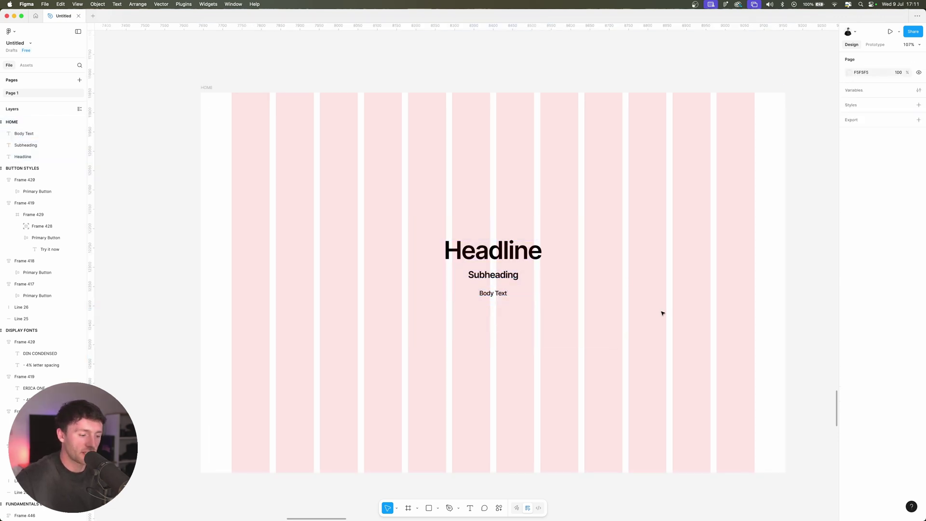
pyautogui.hotkey('ctrl', 'g')
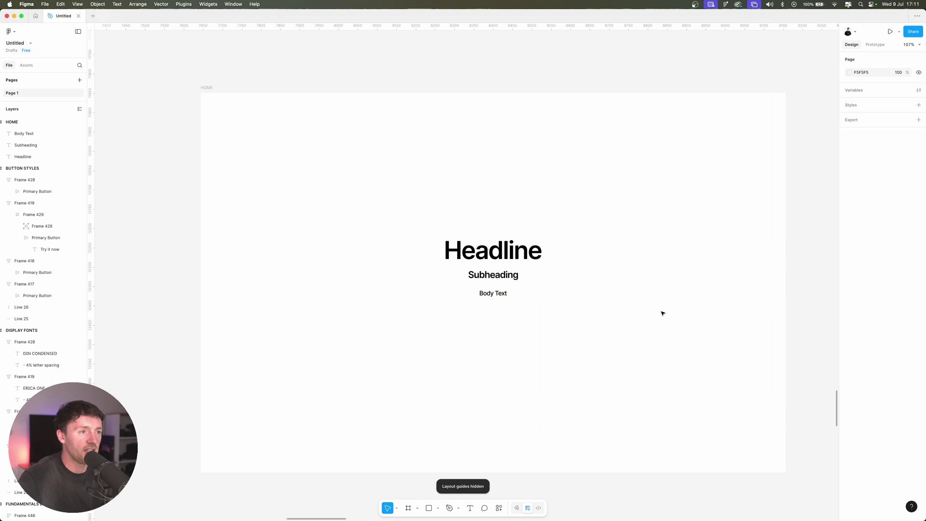
pyautogui.moveTo(426, 203); pyautogui.dragTo(627, 356)
pyautogui.moveTo(512, 254); pyautogui.dragTo(512, 266)
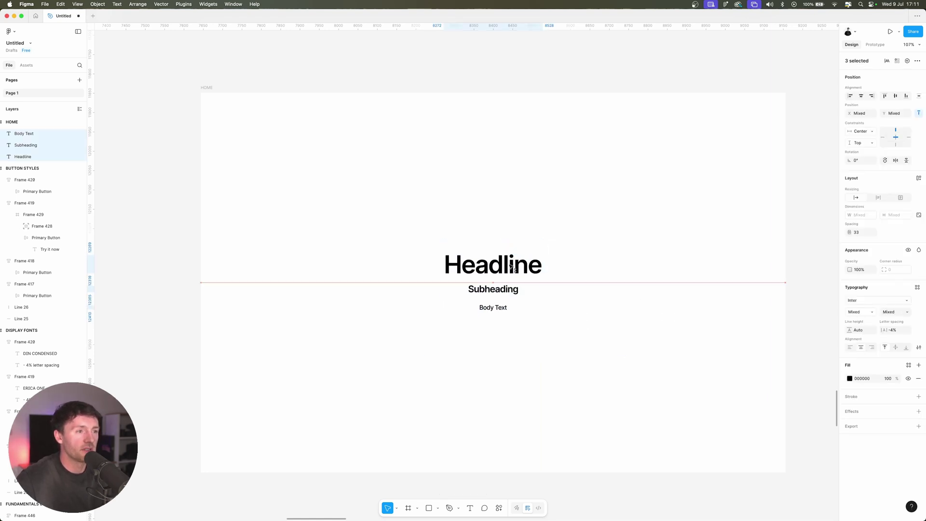
pyautogui.click(614, 229)
pyautogui.hscroll(-1, 614, 229)
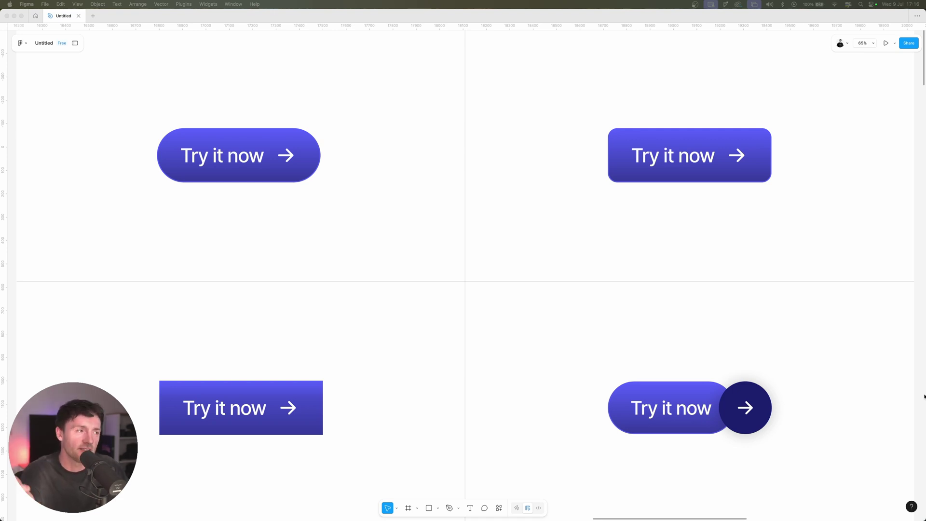
# Duplicate the body text straight below itself and change the copy's text to "Button"
pyautogui.click(429, 215)
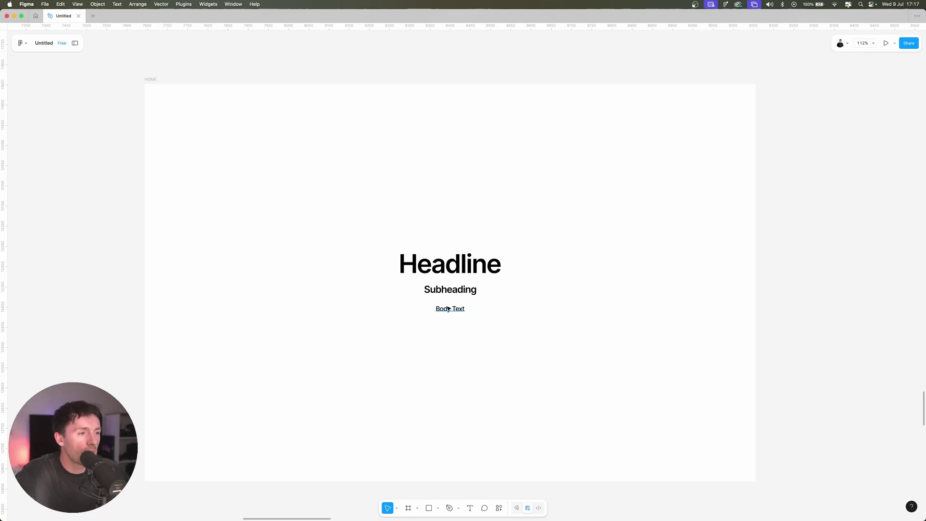
pyautogui.click(448, 309)
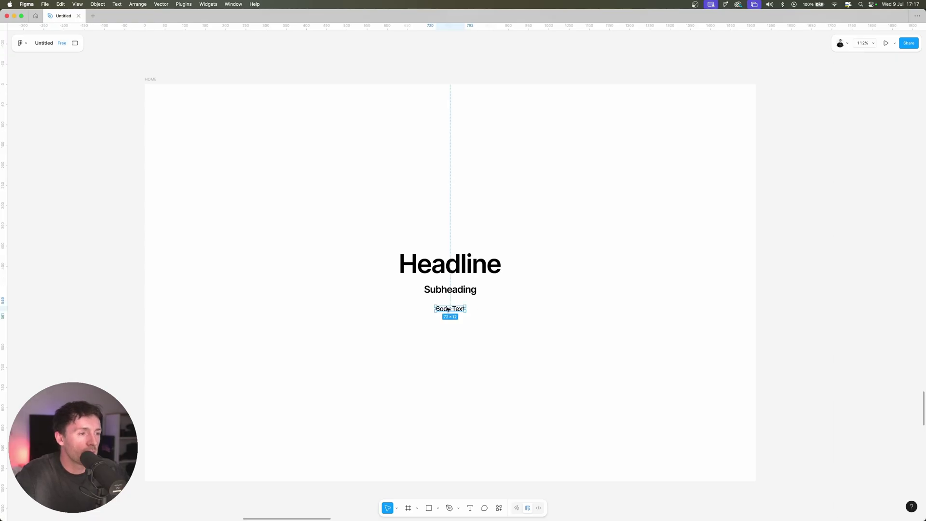
pyautogui.moveTo(456, 311); pyautogui.dragTo(456, 364)
pyautogui.doubleClick(451, 368)
pyautogui.write('Button')
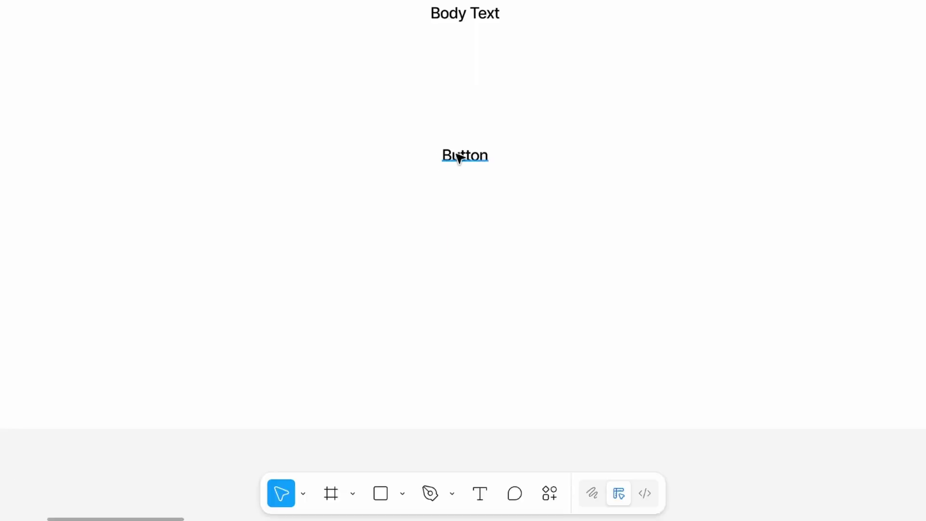
pyautogui.press('Escape')
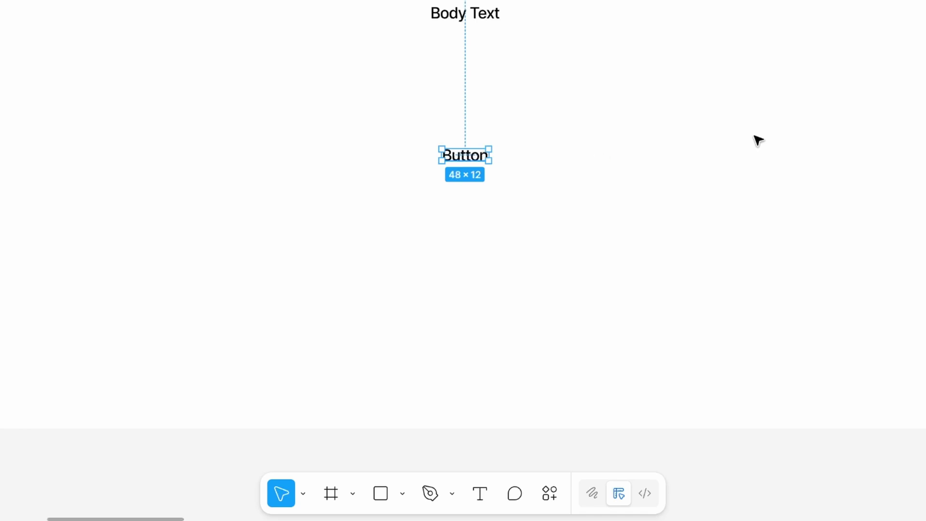
# Wrap the "Button" text in an auto layout frame and fill that frame with black (000000)
pyautogui.hotkey('shift', 'a')
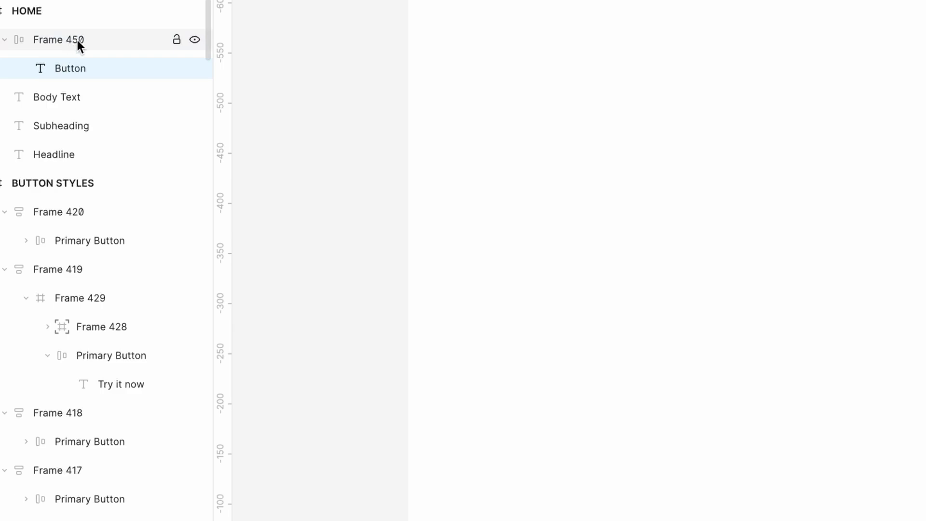
pyautogui.click(20, 145)
pyautogui.click(65, 39)
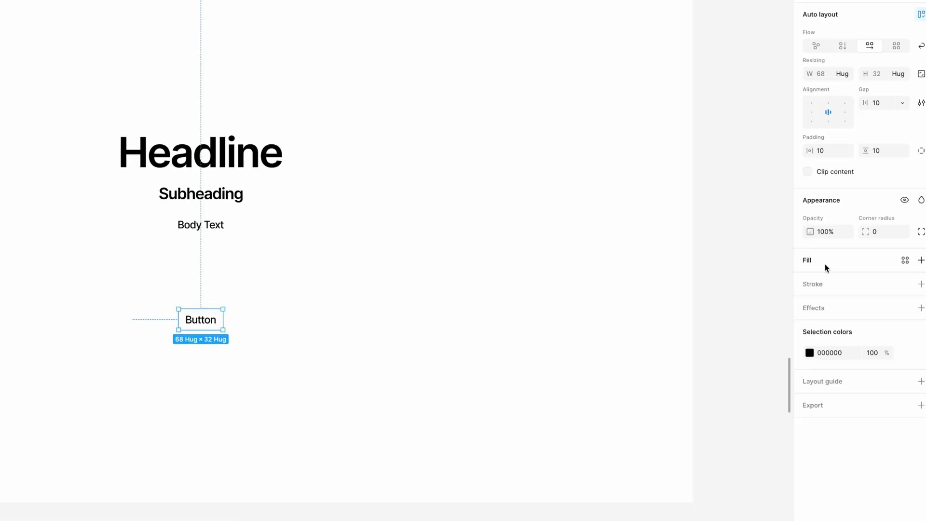
pyautogui.click(921, 260)
pyautogui.click(806, 278)
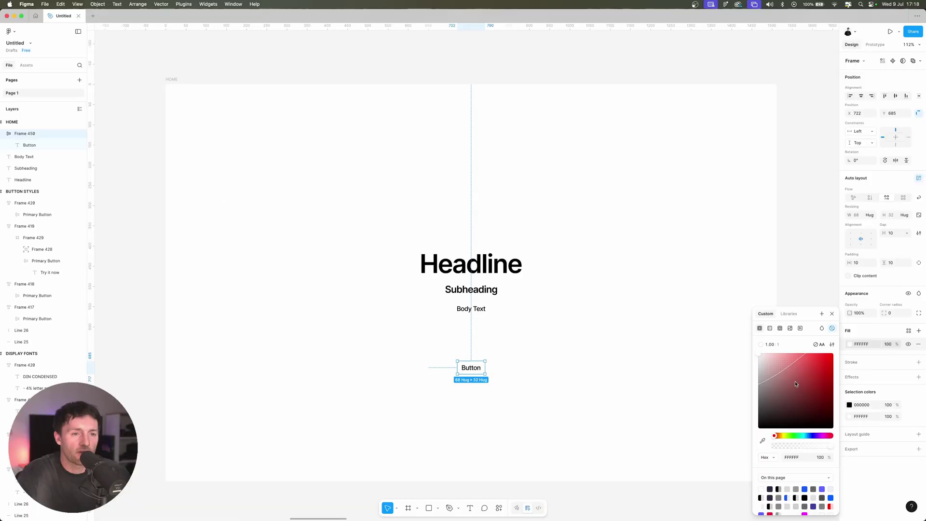
pyautogui.moveTo(795, 384); pyautogui.dragTo(712, 455)
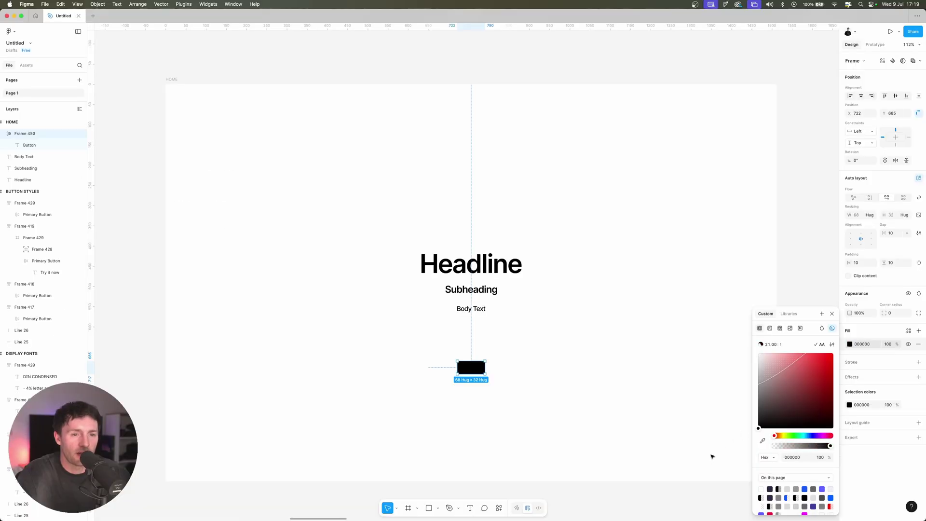
pyautogui.click(445, 416)
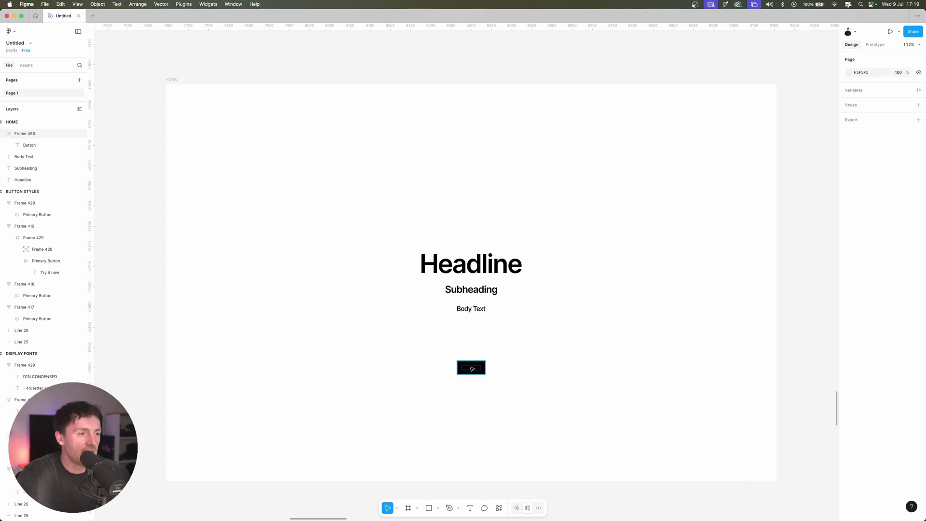
# Change the "Button" text's fill to white (FFFFFF)
pyautogui.click(29, 145)
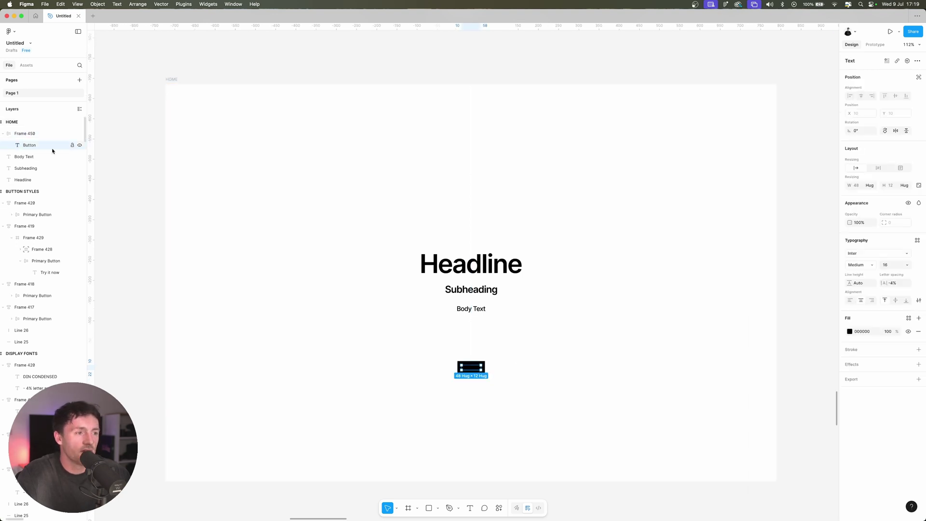
pyautogui.click(849, 332)
pyautogui.moveTo(798, 367); pyautogui.dragTo(653, 271)
pyautogui.click(562, 281)
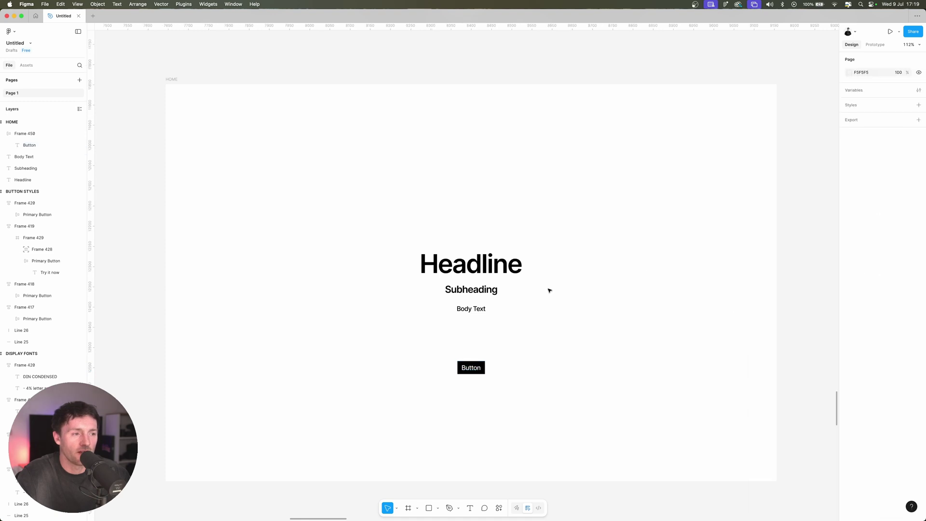
# Enlarge the button frame to 270 × 72 and try its content alignments along the edges and corners, finishing at the centre
pyautogui.click(471, 365)
pyautogui.moveTo(473, 361); pyautogui.dragTo(567, 355)
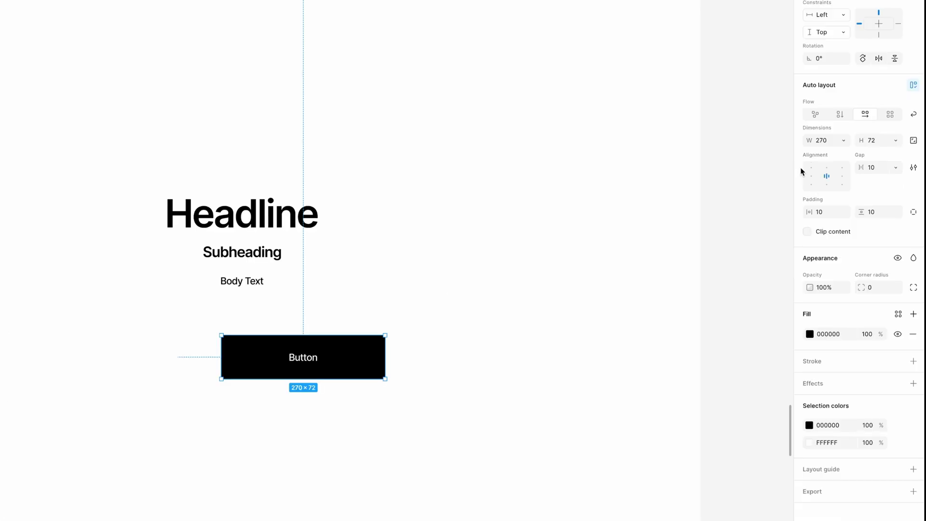
pyautogui.click(809, 166)
pyautogui.click(826, 167)
pyautogui.click(842, 168)
pyautogui.click(842, 184)
pyautogui.click(826, 183)
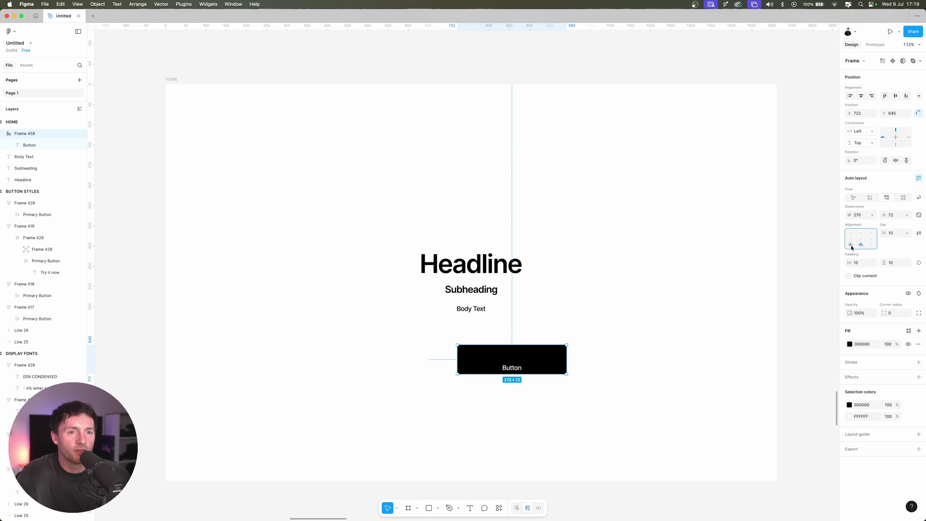
pyautogui.click(850, 245)
pyautogui.click(861, 239)
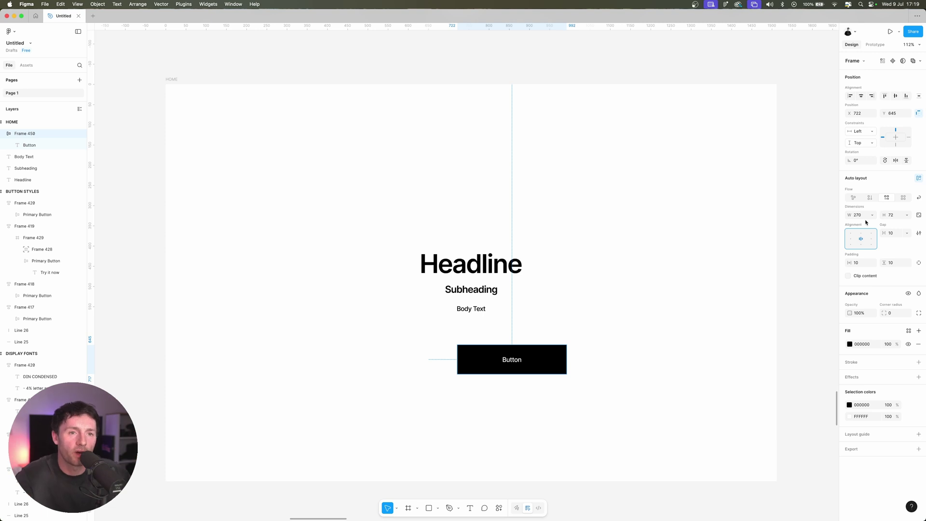
# Set both the width and the height of the button frame to Hug contents
pyautogui.click(872, 214)
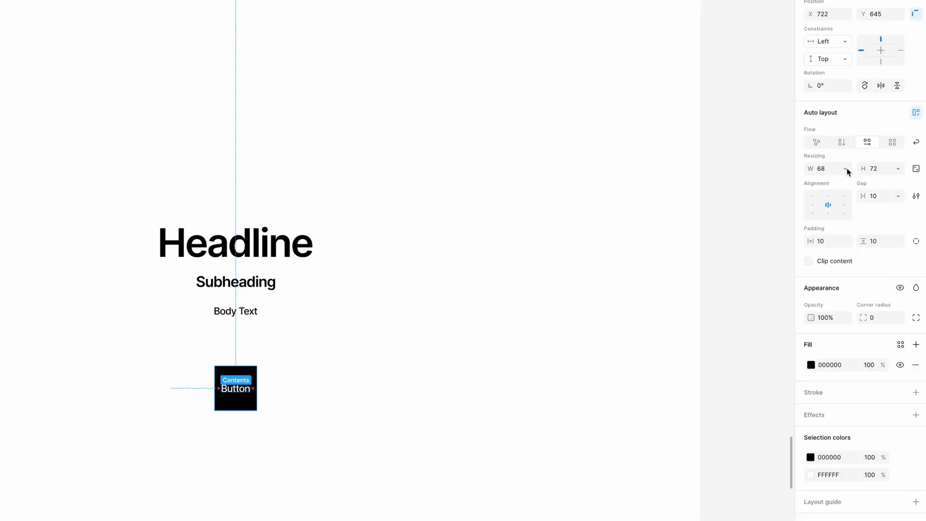
pyautogui.click(846, 168)
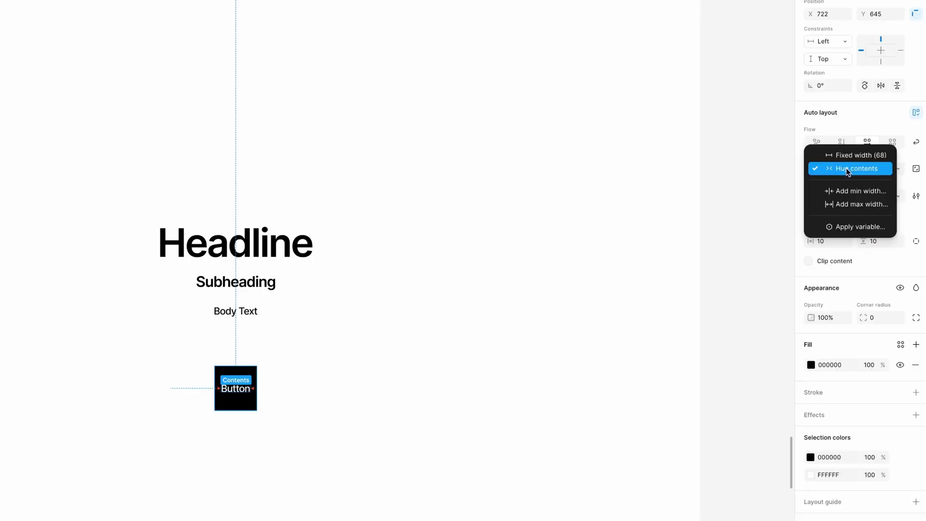
pyautogui.click(847, 167)
pyautogui.click(897, 169)
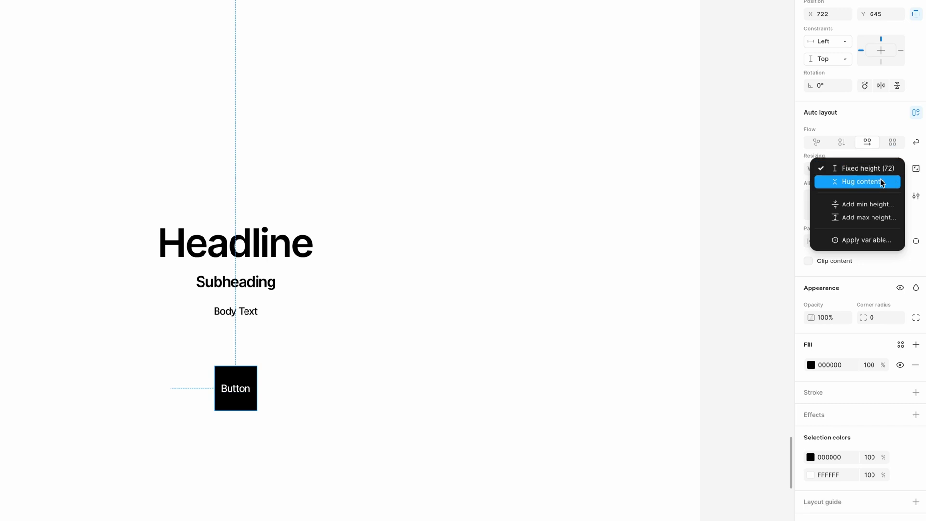
pyautogui.click(881, 180)
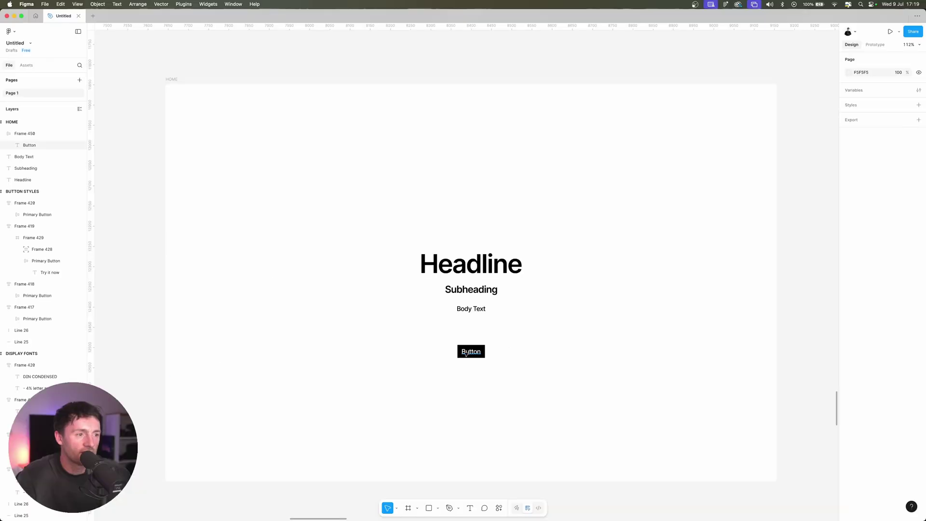
# Set the font size of the "Button" text to 20
pyautogui.press('Return')
pyautogui.click(890, 266)
pyautogui.write('20')
pyautogui.press('Return')
pyautogui.press('Escape')
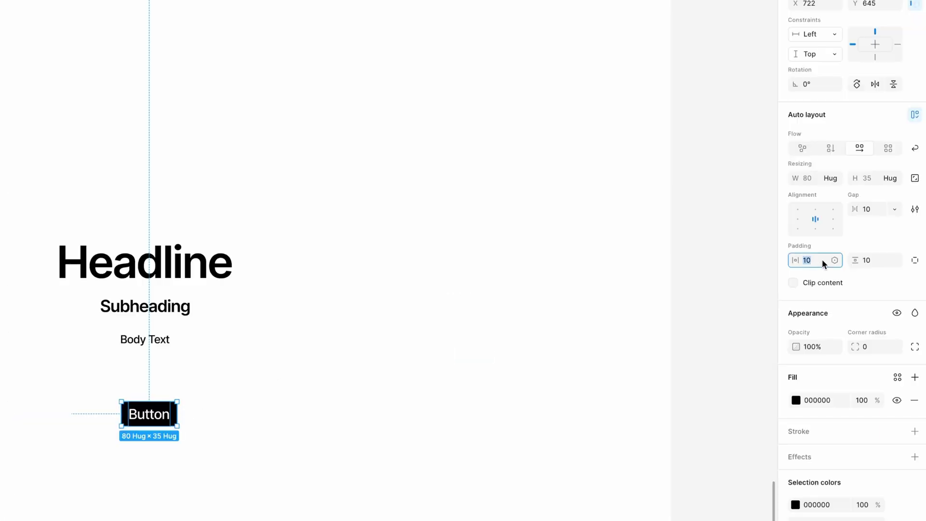
# Set the button frame's horizontal padding to 24 and its vertical padding to 16
pyautogui.write('24')
pyautogui.press('Return')
pyautogui.click(874, 259)
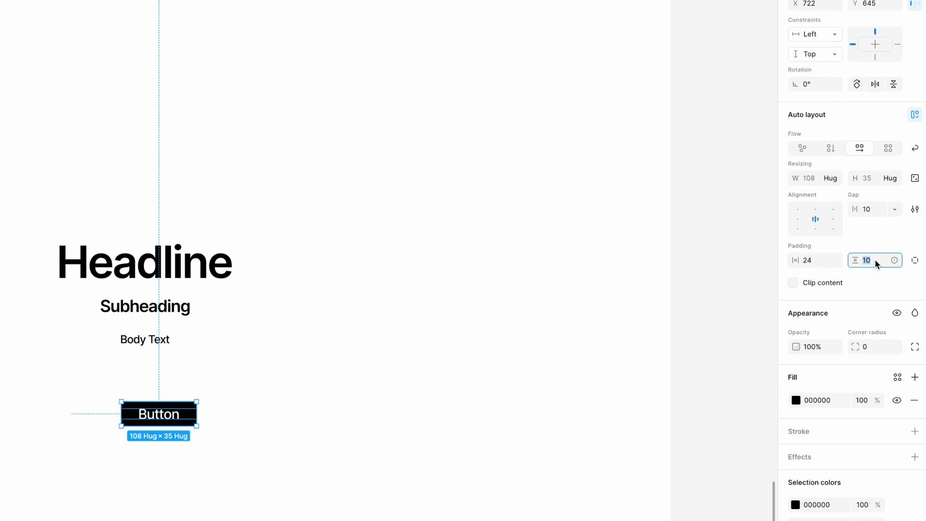
pyautogui.write('16')
pyautogui.press('Return')
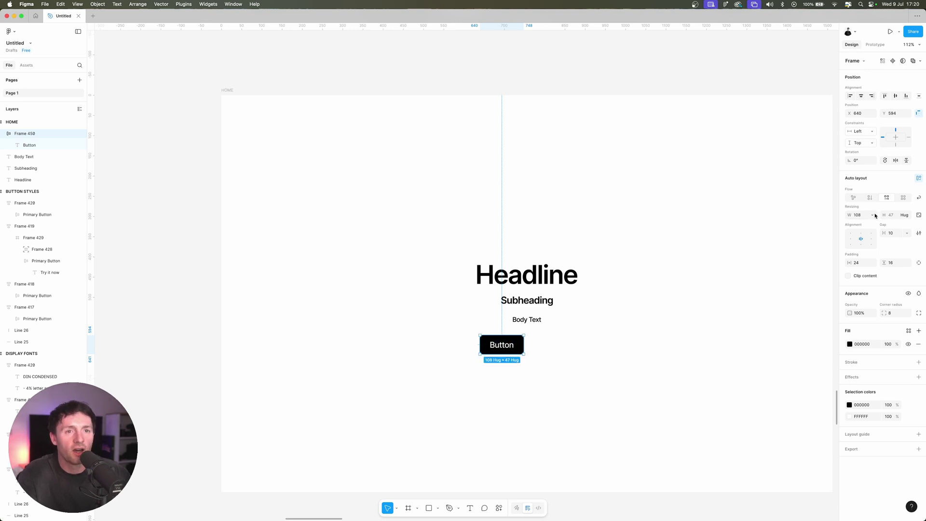
# Try the label "Button Sizing" on the button and replace it with "Primary Button"
pyautogui.doubleClick(501, 345)
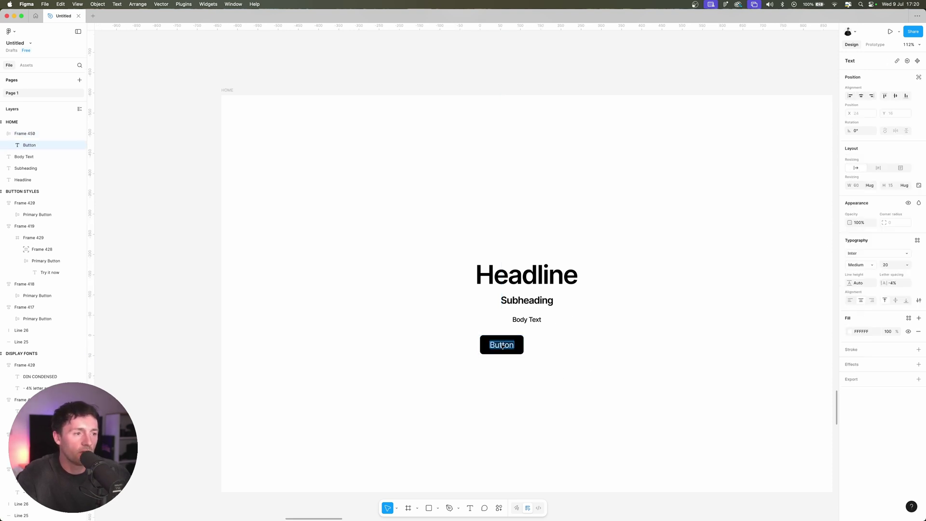
pyautogui.write('Button Sizing')
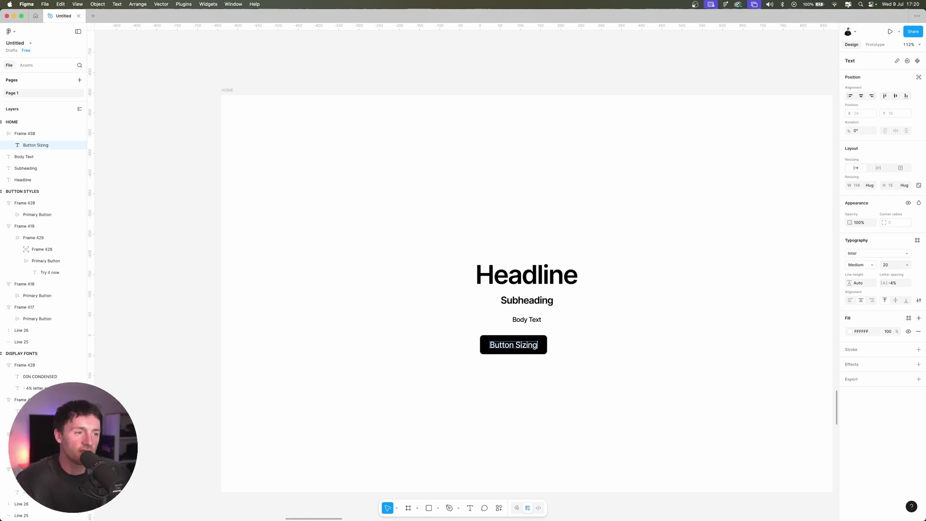
pyautogui.press('super+a')
pyautogui.write('Primry')
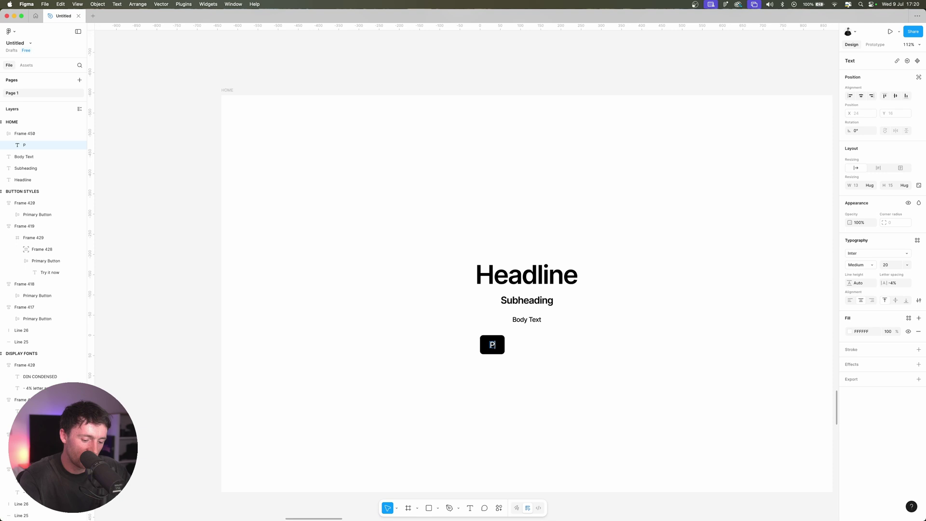
pyautogui.press('BackSpace')
pyautogui.press('BackSpace')
pyautogui.write('ar')
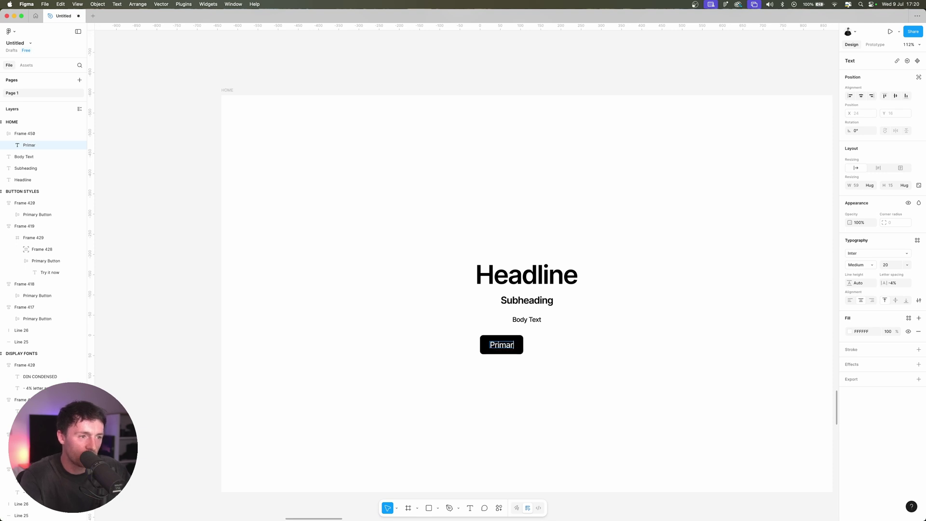
pyautogui.write('y Button')
pyautogui.press('Escape')
pyautogui.press('Escape')
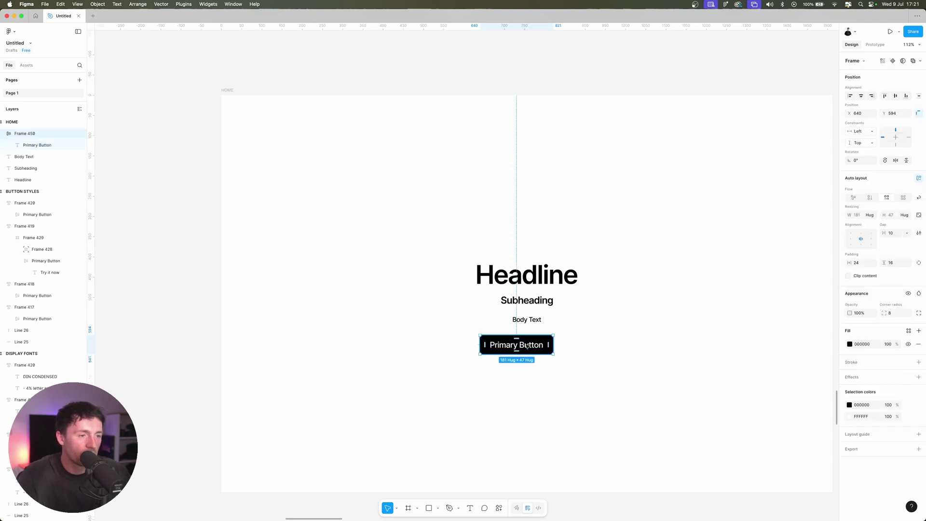
# Duplicate the primary button beside itself at X 839, Y 594 and change the copy's label to "Secondary Button"
pyautogui.moveTo(498, 347); pyautogui.dragTo(580, 350)
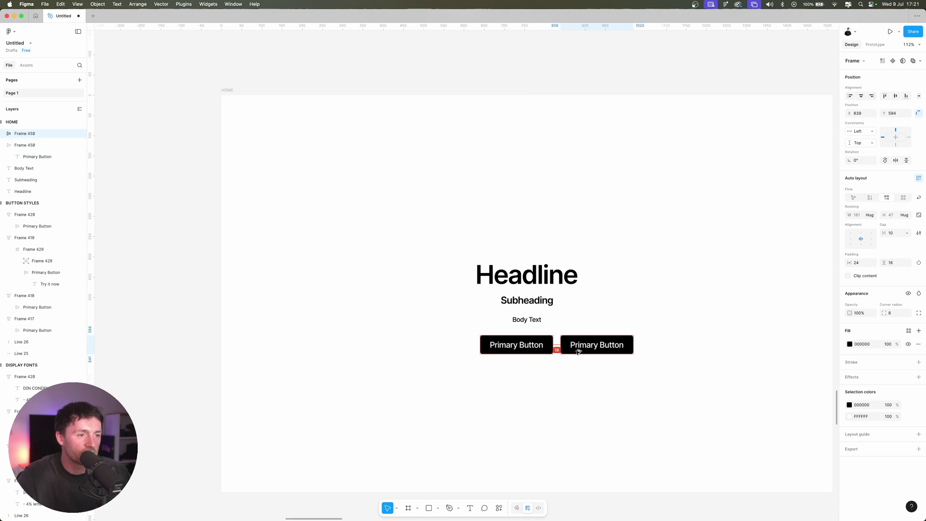
pyautogui.press('Escape')
pyautogui.doubleClick(591, 346)
pyautogui.write('S')
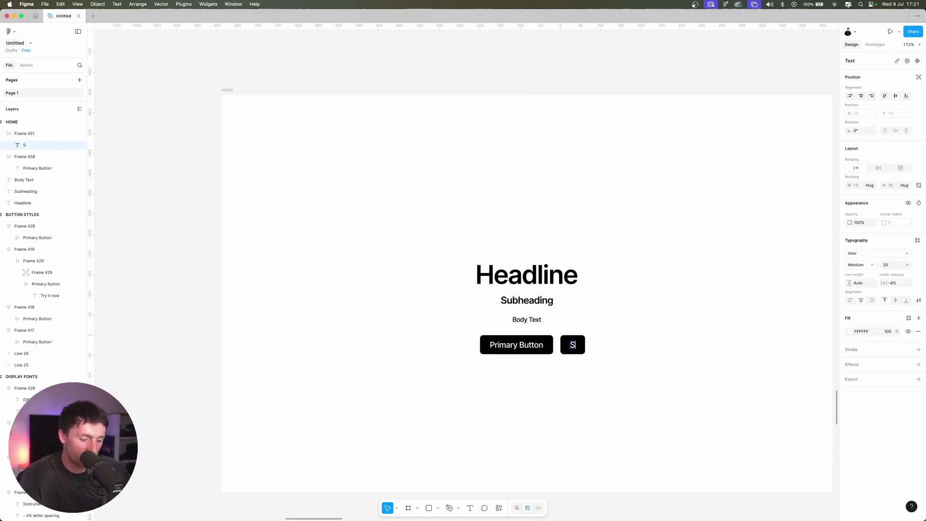
pyautogui.write('econdary Button')
pyautogui.press('Escape')
pyautogui.press('Escape')
# Give the secondary button a black 000000 inside stroke of weight 1 and remove its fill
pyautogui.click(850, 344)
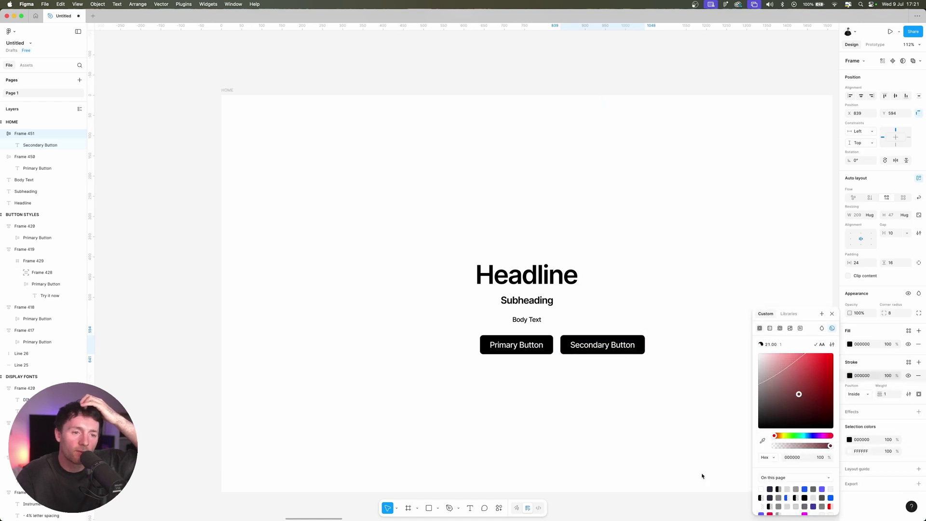
pyautogui.click(889, 394)
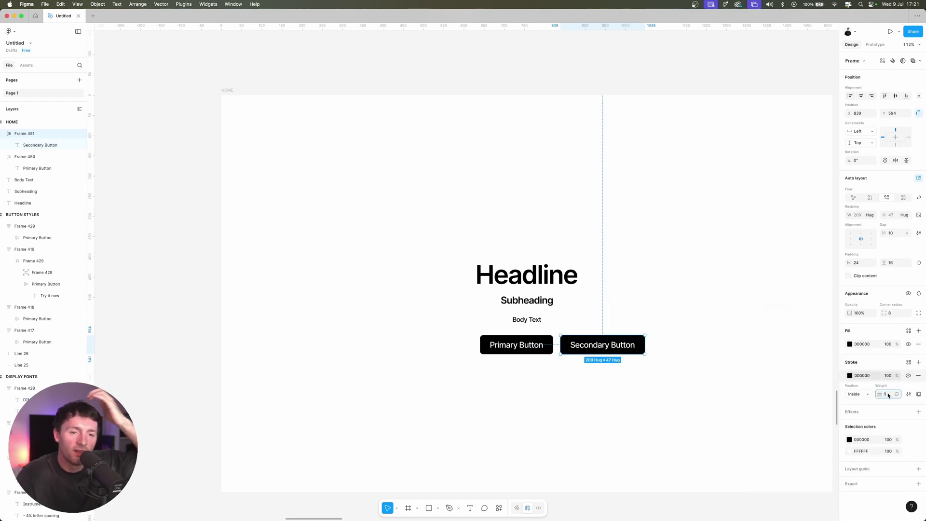
pyautogui.click(918, 344)
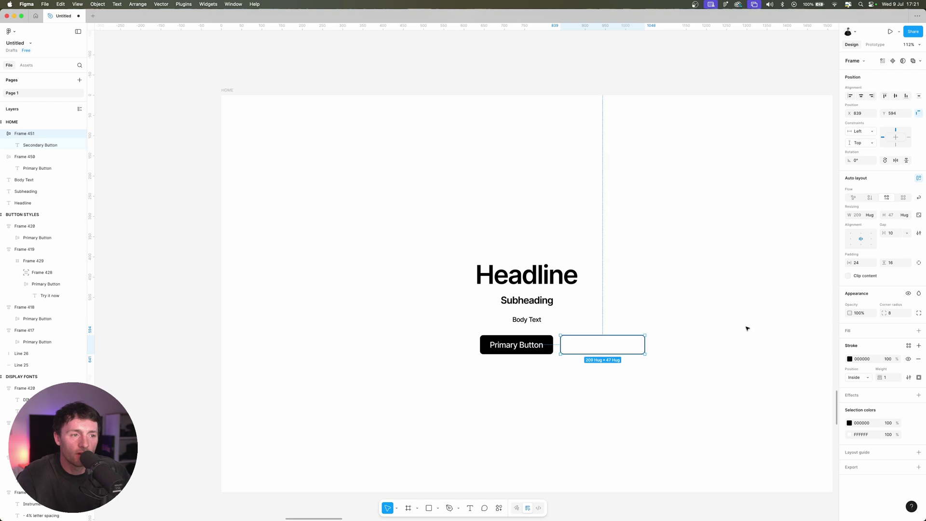
pyautogui.click(747, 327)
# Set the fill of the "Secondary Button" label to black 000000
pyautogui.click(599, 346)
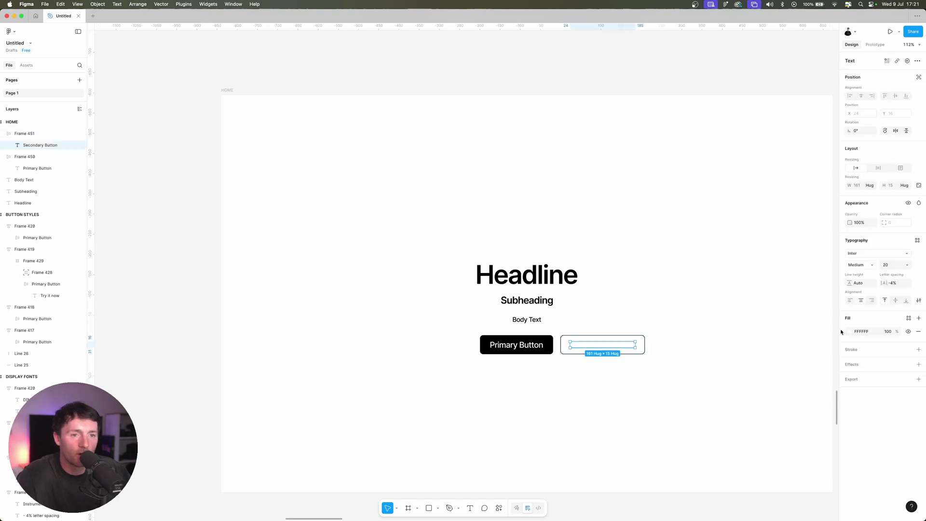
pyautogui.click(848, 333)
pyautogui.click(759, 428)
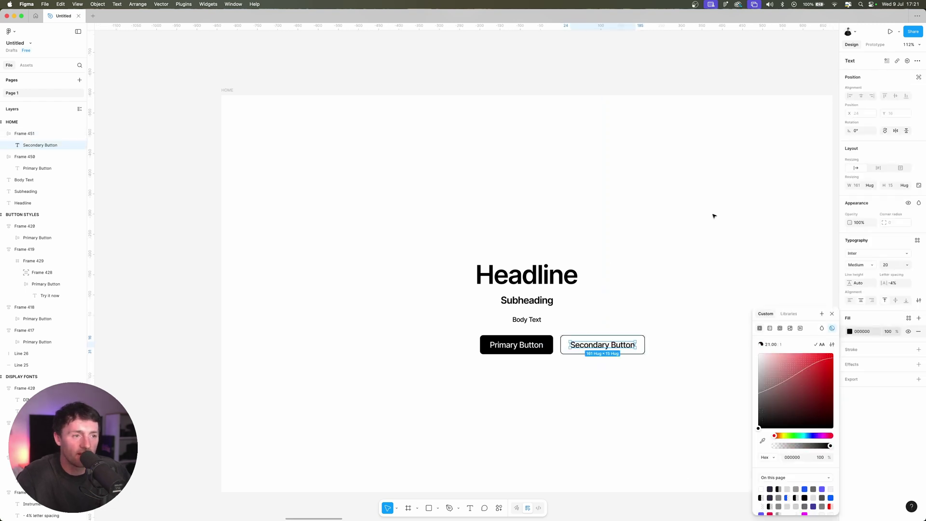
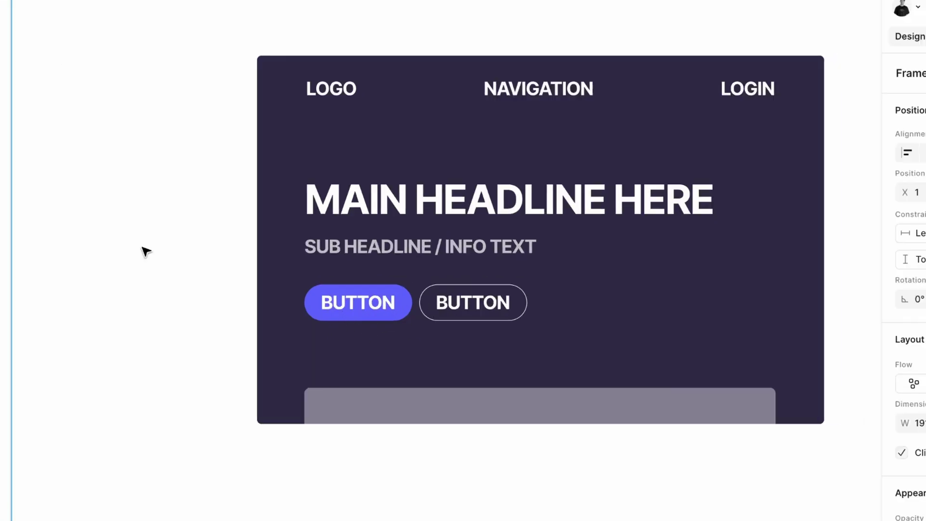
# Review the example hero layouts, focusing on the wireframe with the centred headline, sub headline and two buttons
pyautogui.hscroll(3, 141, 250)
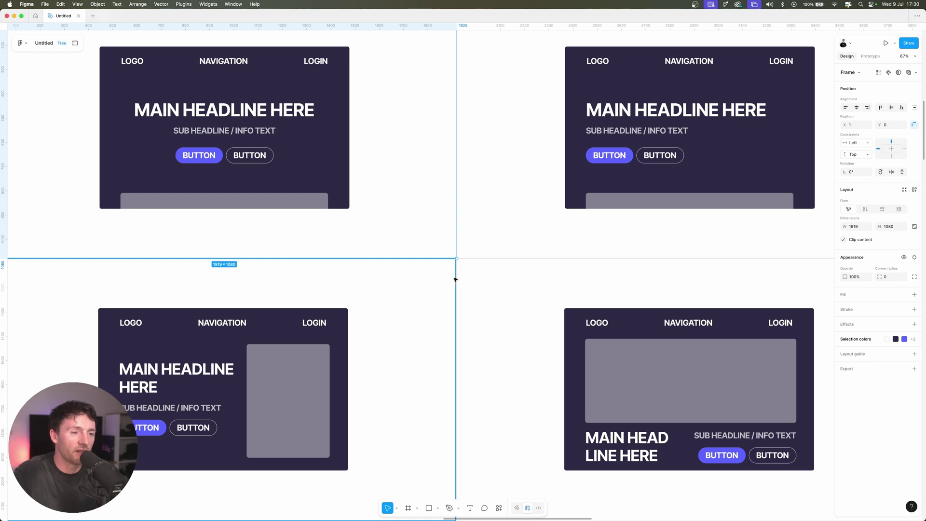
pyautogui.hscroll(-1, 458, 277)
pyautogui.hotkey('shift', '2')
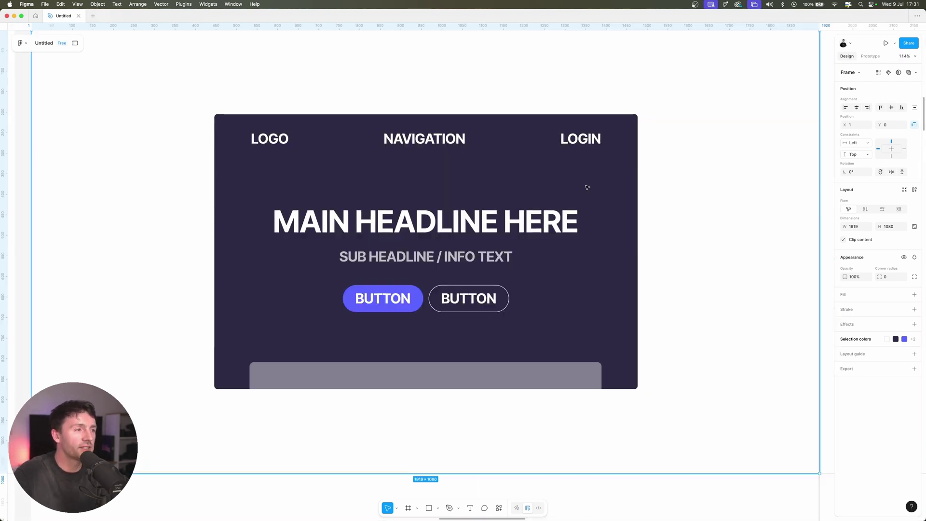
pyautogui.moveTo(178, 78); pyautogui.dragTo(701, 430)
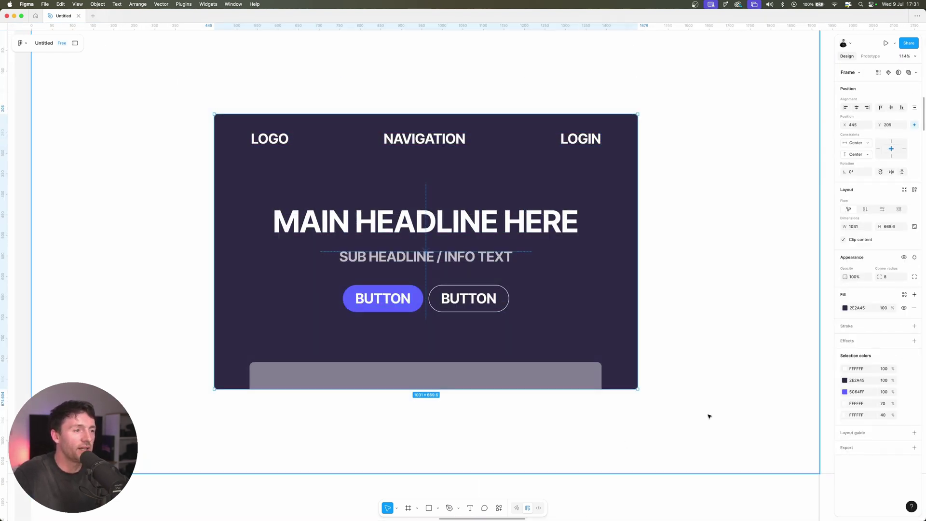
pyautogui.click(717, 406)
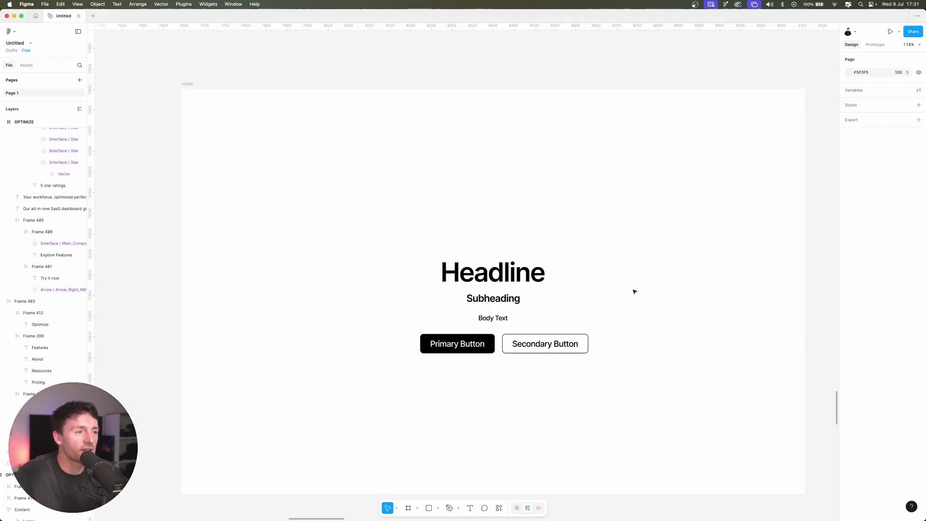
# Duplicate the headline higher in the HOME frame at Y 134 and turn the copy into "Optimise" at font size 28
pyautogui.click(559, 343)
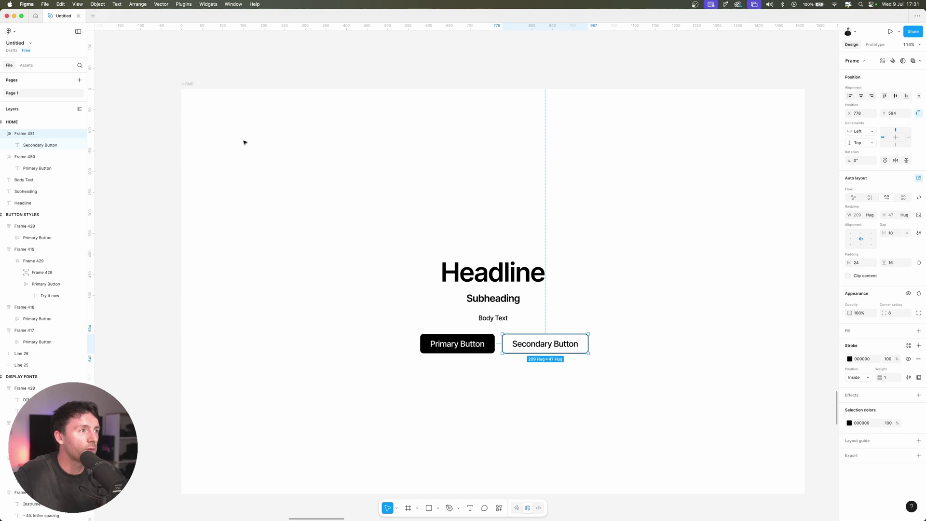
pyautogui.moveTo(496, 274); pyautogui.dragTo(497, 156)
pyautogui.doubleClick(497, 156)
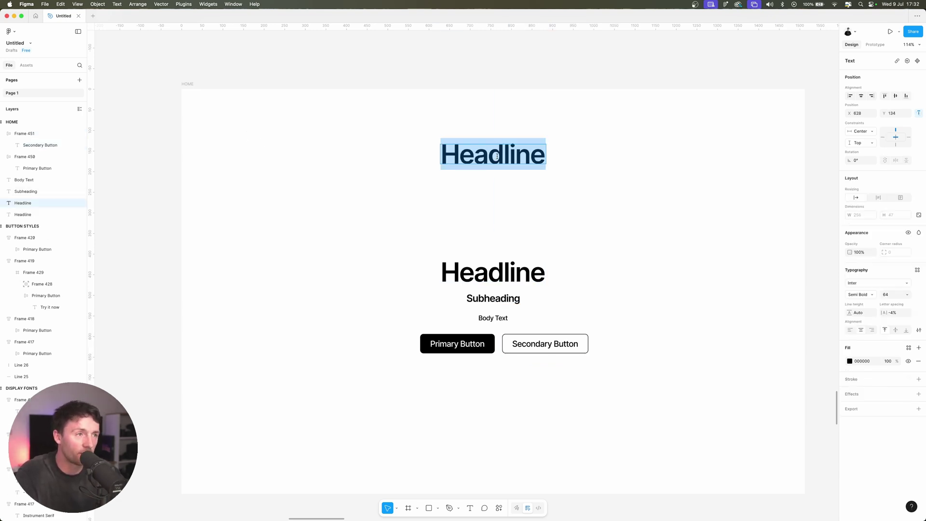
pyautogui.write('Opt')
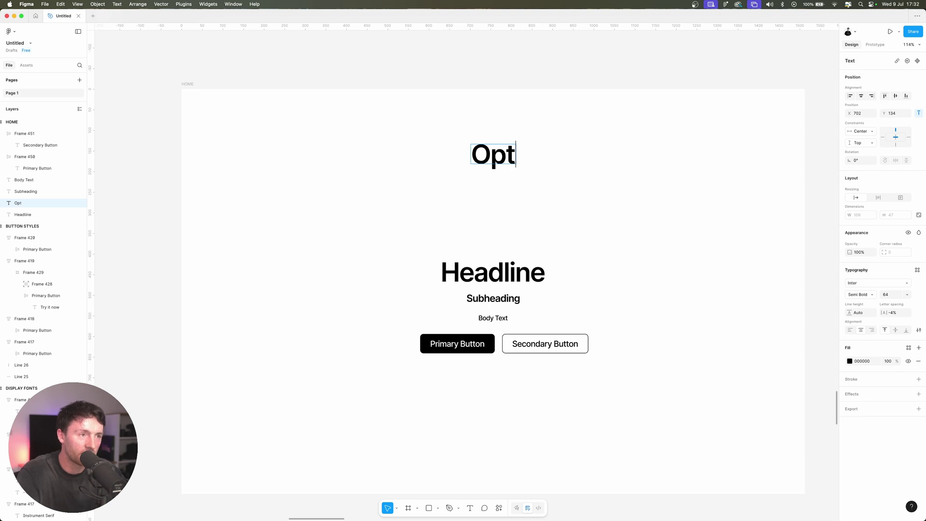
pyautogui.write('imise')
pyautogui.press('Escape')
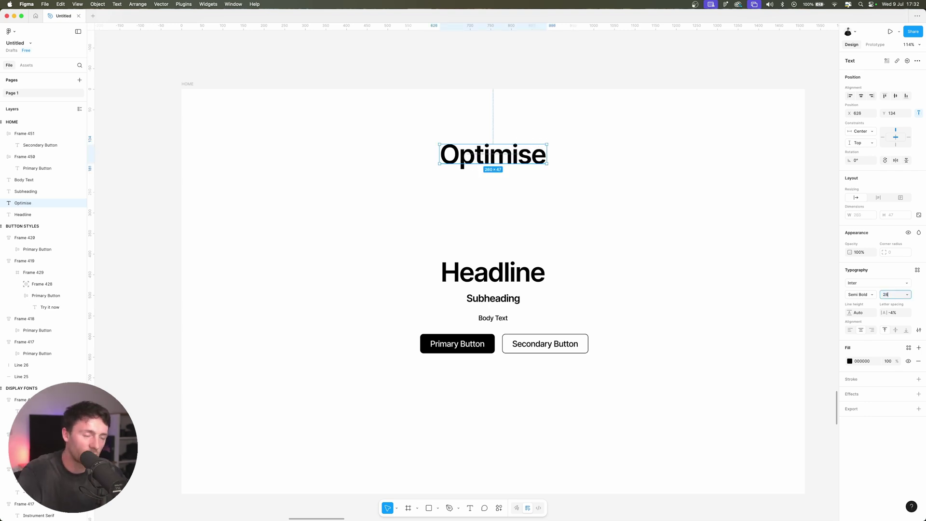
pyautogui.press('Return')
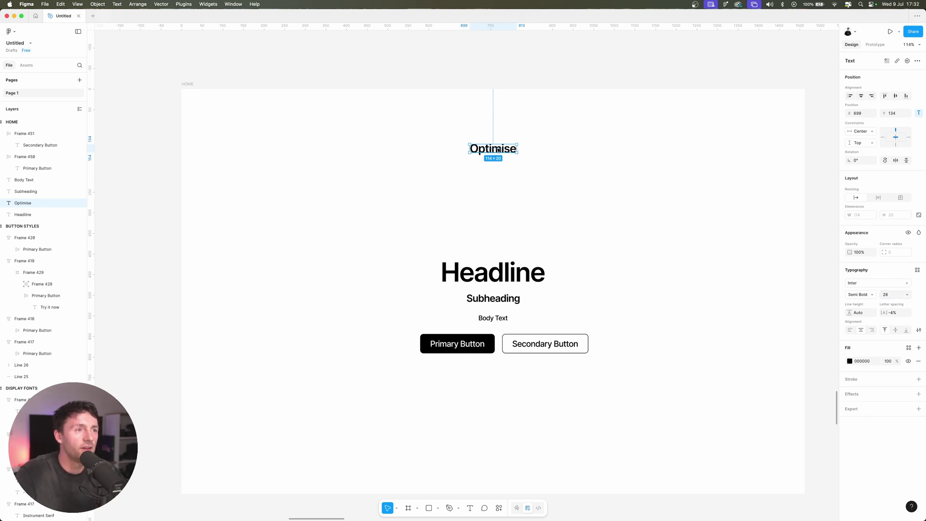
# Show the column grid and place the "Optimise" text at the left edge of the first column, at X 80, Y 40
pyautogui.moveTo(499, 150); pyautogui.dragTo(243, 114)
pyautogui.hotkey('ctrl', 'g')
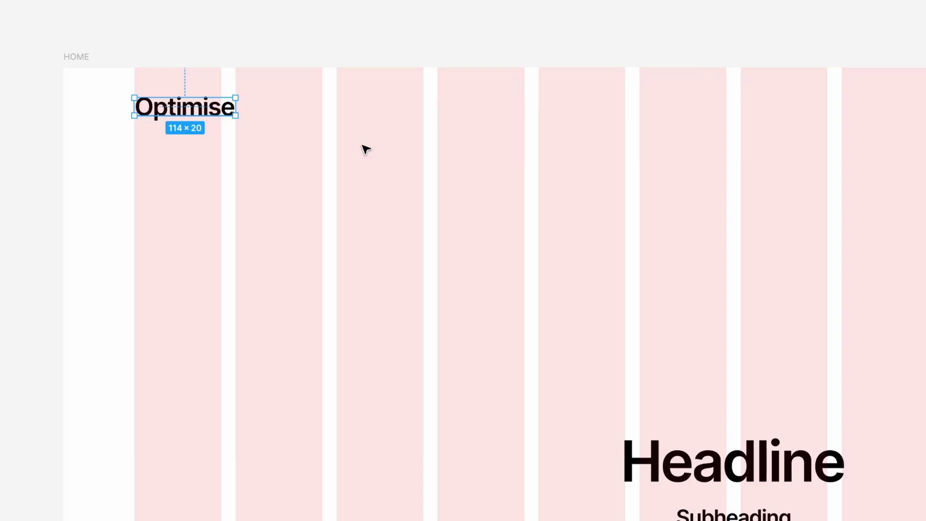
pyautogui.press('alt')
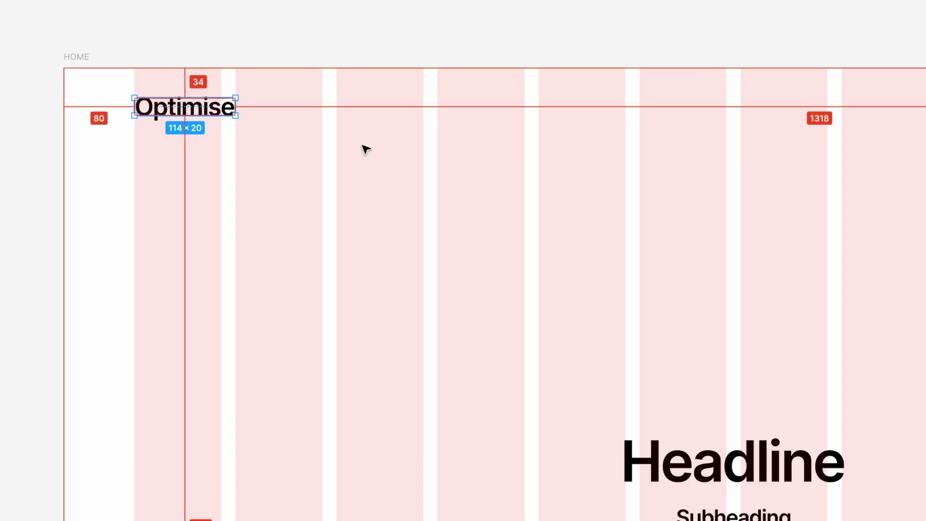
pyautogui.press('Down')
pyautogui.press('Down')
pyautogui.press('Down')
pyautogui.press('alt')
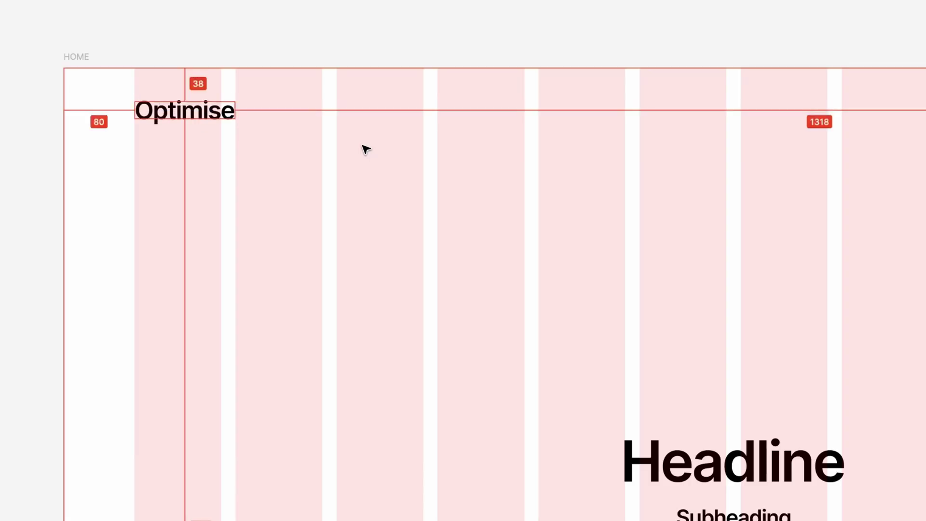
pyautogui.press('Down')
pyautogui.press('Down')
pyautogui.press('Down')
pyautogui.press('alt')
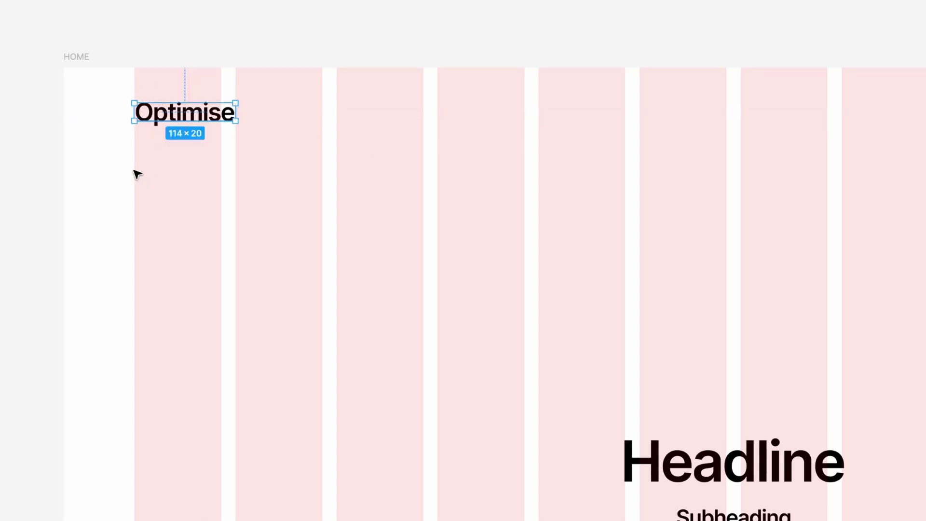
pyautogui.press('alt')
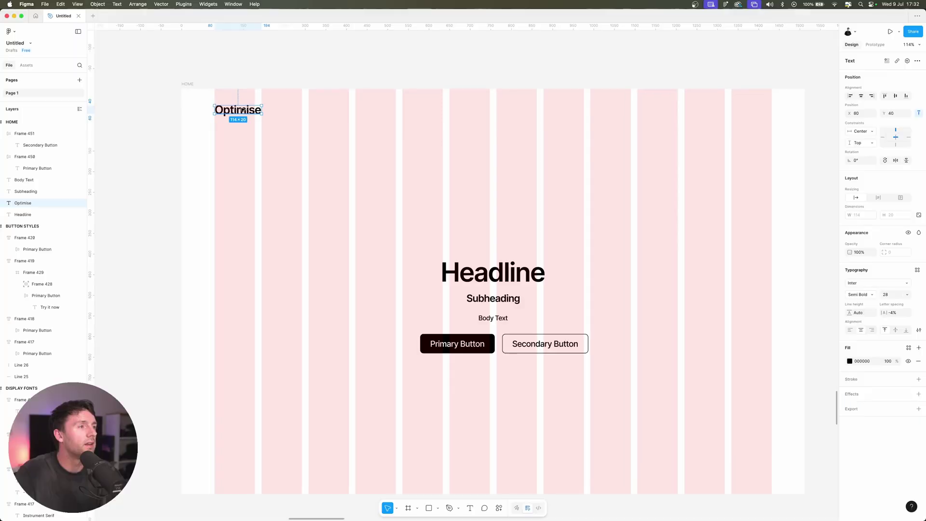
# Wrap the "Optimise" text in its own frame and name that frame LOGO
pyautogui.rightClick(195, 113)
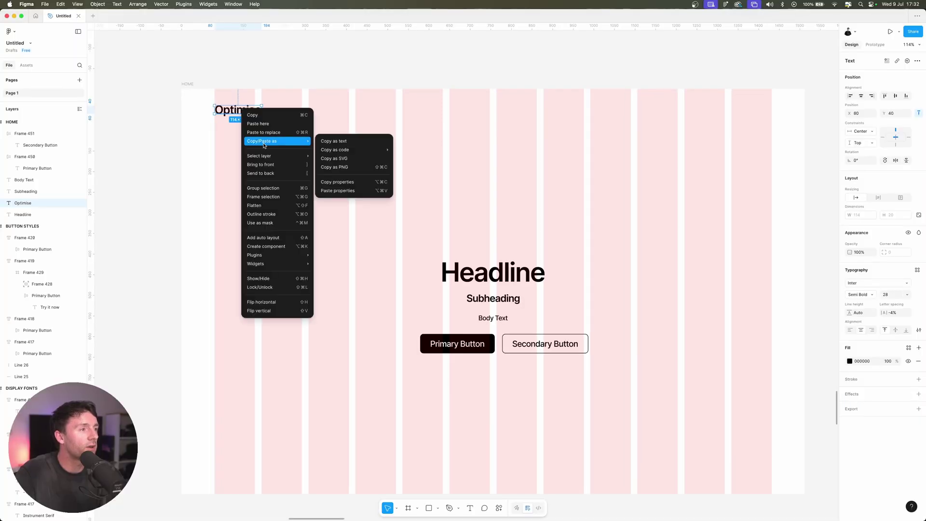
pyautogui.click(264, 197)
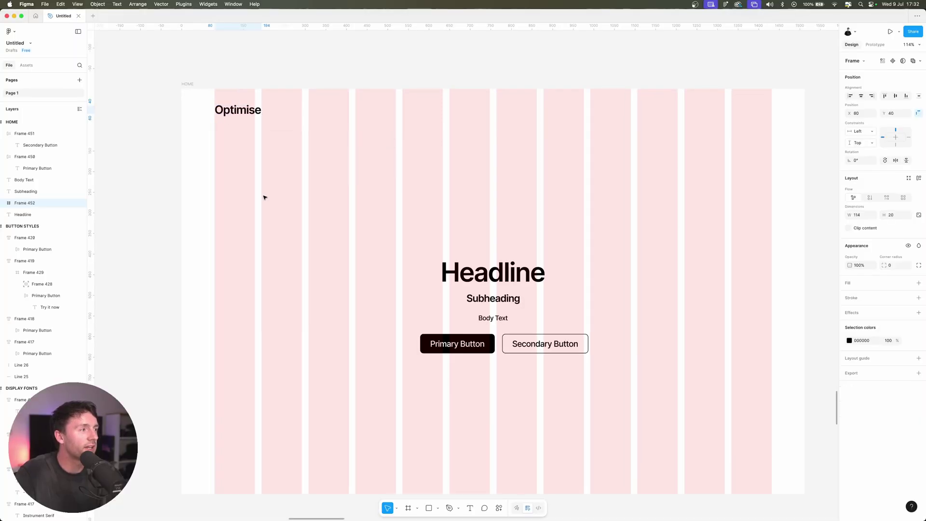
pyautogui.doubleClick(24, 204)
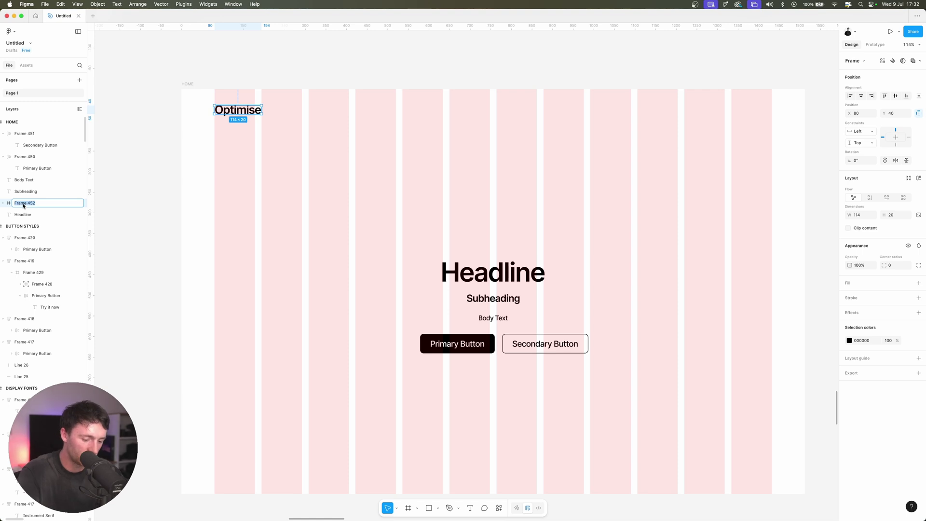
pyautogui.write('LOGO')
pyautogui.press('Return')
pyautogui.click(526, 320)
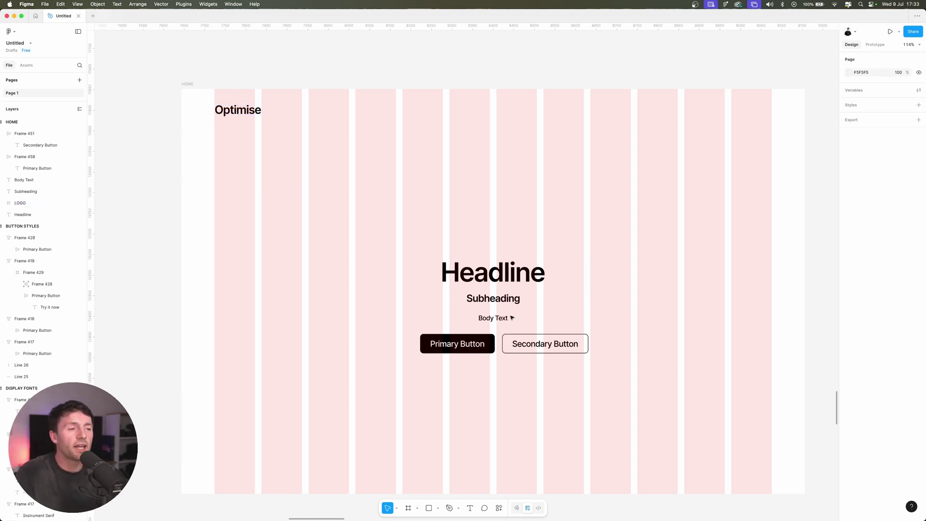
# Duplicate the body text near the top of the HOME frame at Y 68 to make a row reading "Features", "About", "Resources" and "Pricing"
pyautogui.click(493, 319)
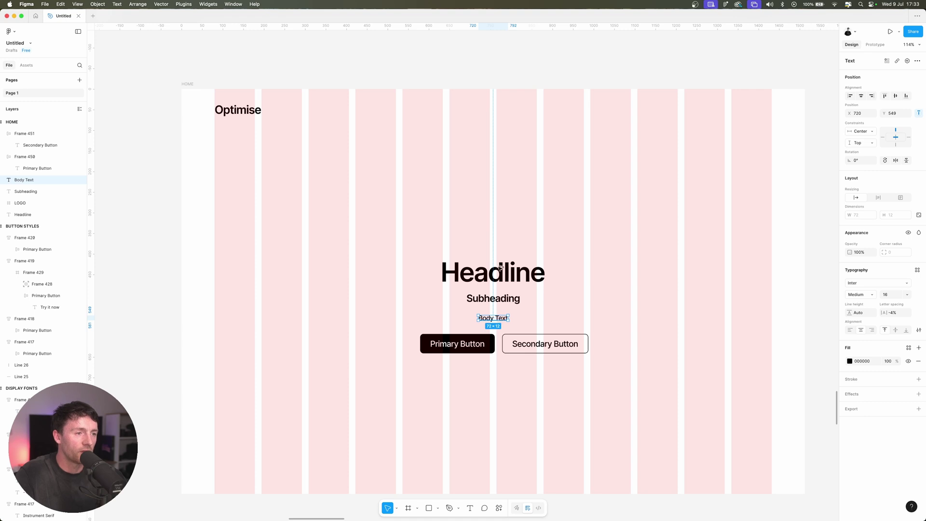
pyautogui.moveTo(499, 319); pyautogui.dragTo(504, 122)
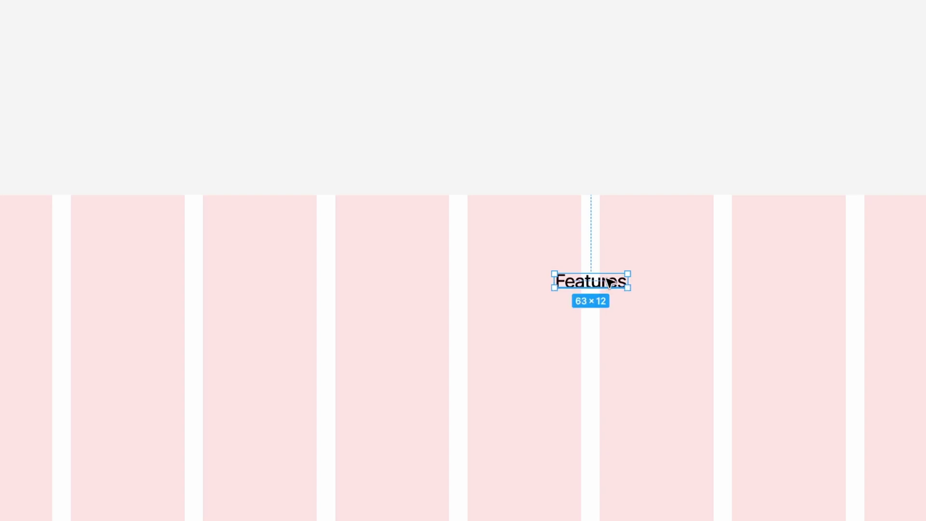
pyautogui.moveTo(591, 286); pyautogui.dragTo(708, 284)
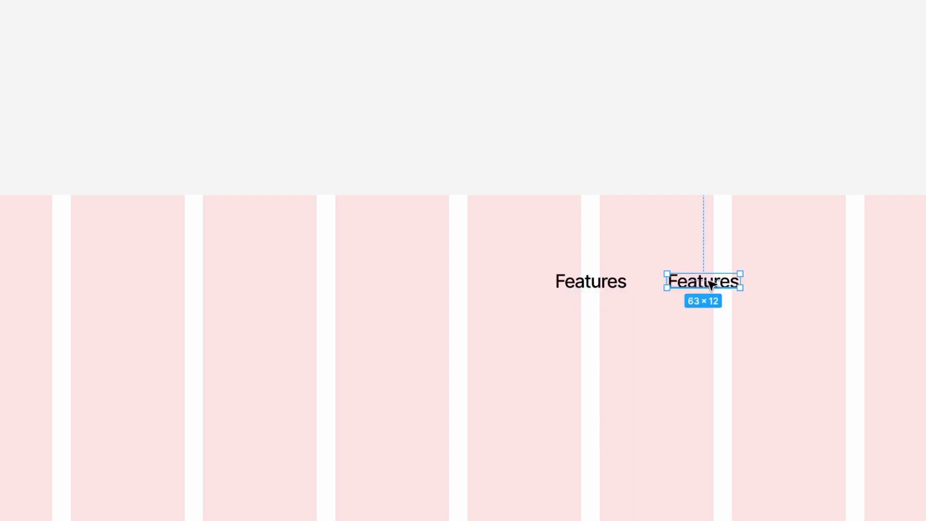
pyautogui.doubleClick(709, 281)
pyautogui.write('About')
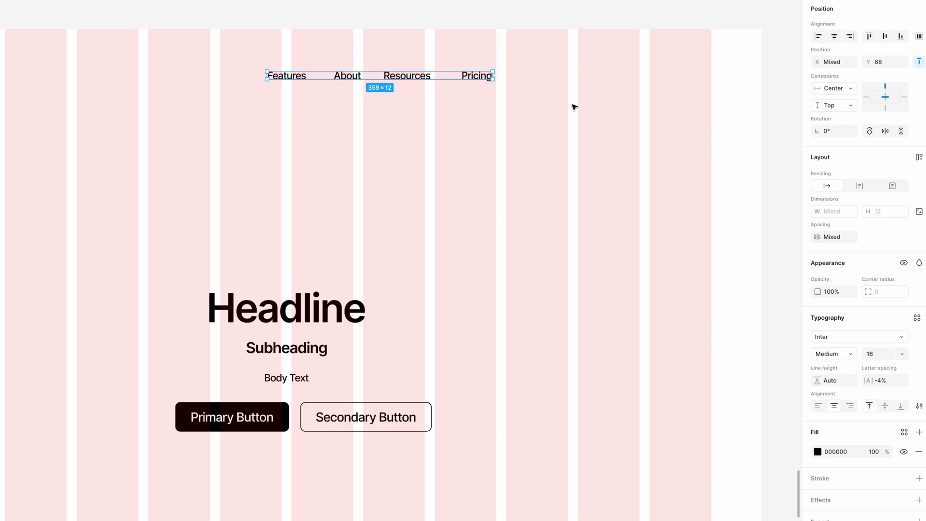
# Wrap the four navigation texts in a horizontal auto layout with a gap of 40 and name the frame NAV
pyautogui.hotkey('shift', 'a')
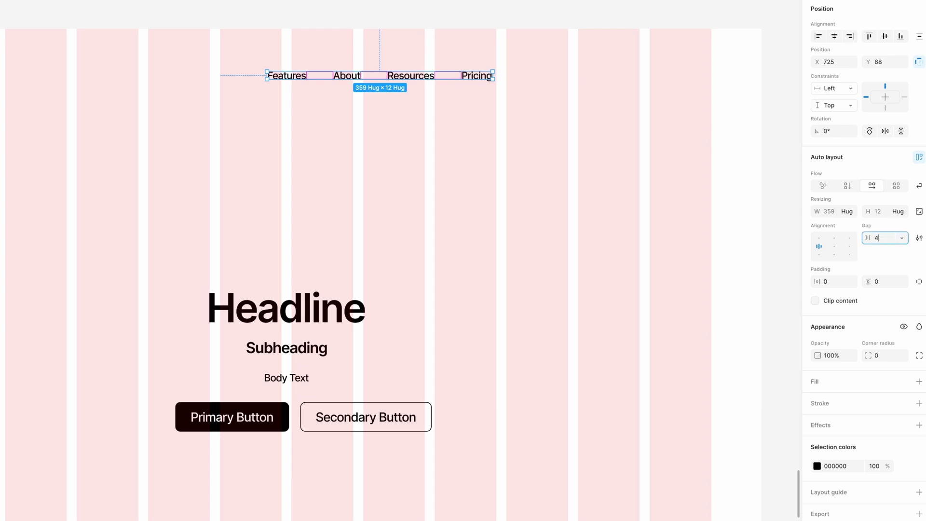
pyautogui.press('Return')
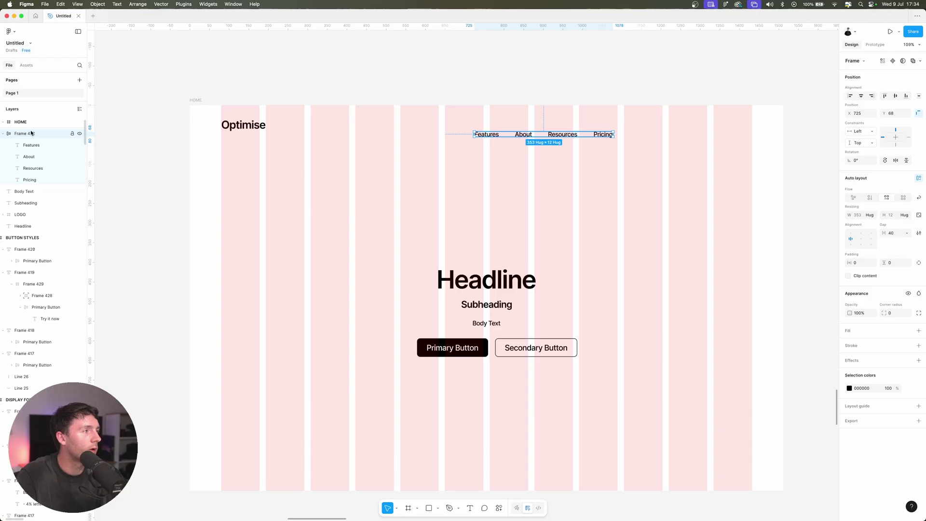
pyautogui.press('super+r')
pyautogui.write('NAV')
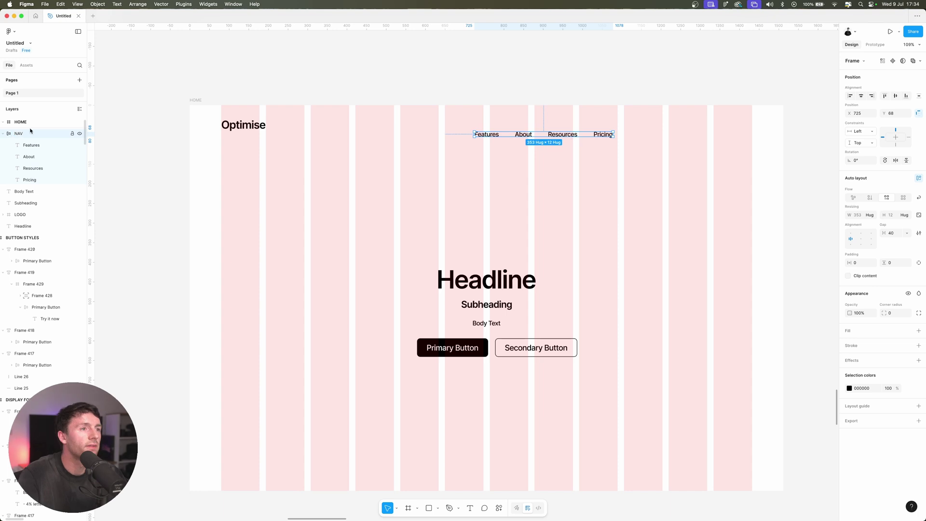
pyautogui.press('Return')
# Centre the NAV frame horizontally in the HOME frame and move it up level with the "Optimise" logo
pyautogui.click(860, 96)
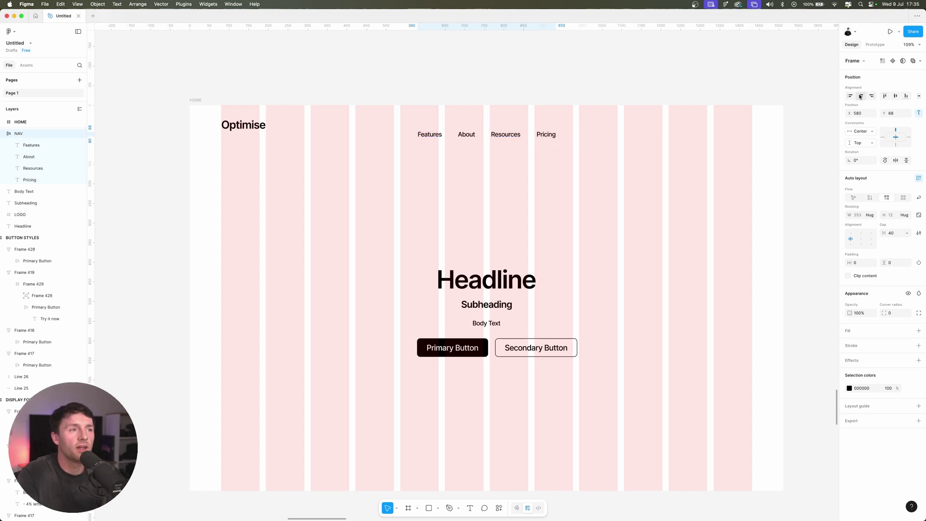
pyautogui.press('alt')
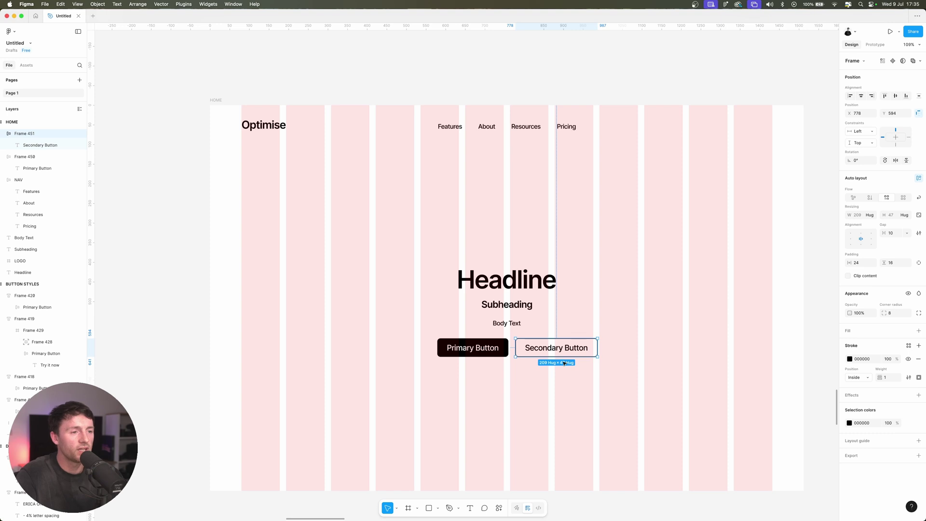
# Duplicate the secondary button below the navigation row at X 1183, Y 101 and change the copy's label to "Login"
pyautogui.moveTo(541, 350); pyautogui.dragTo(701, 156)
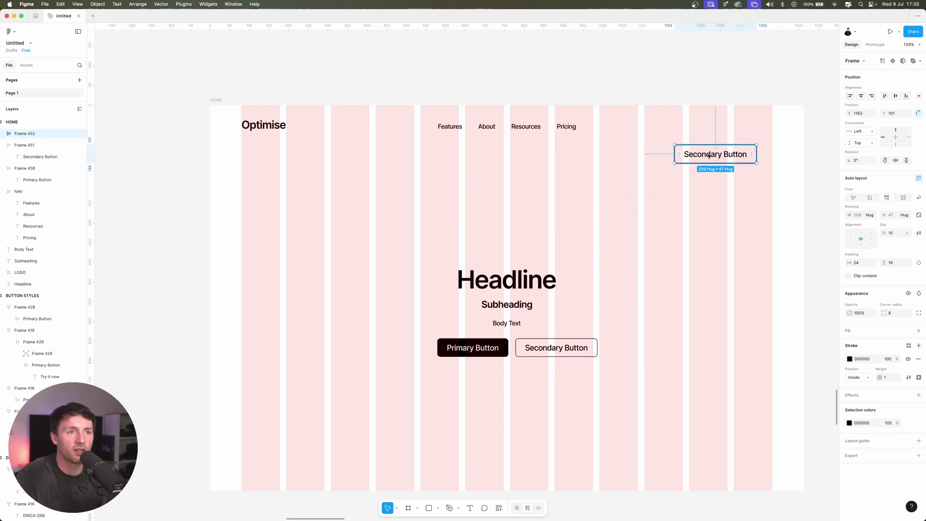
pyautogui.doubleClick(700, 154)
pyautogui.write('Login')
pyautogui.press('Escape')
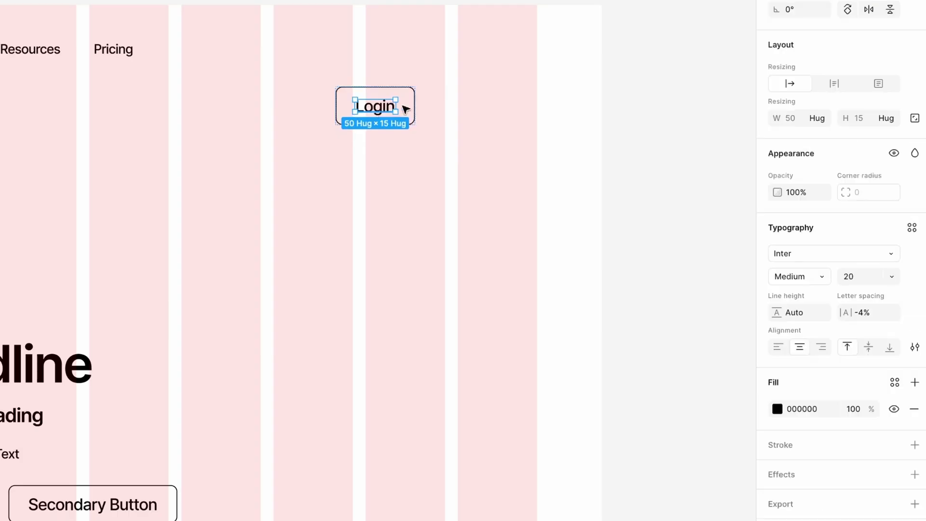
# Set the font size of the "Login" button's label to 16
pyautogui.click(864, 280)
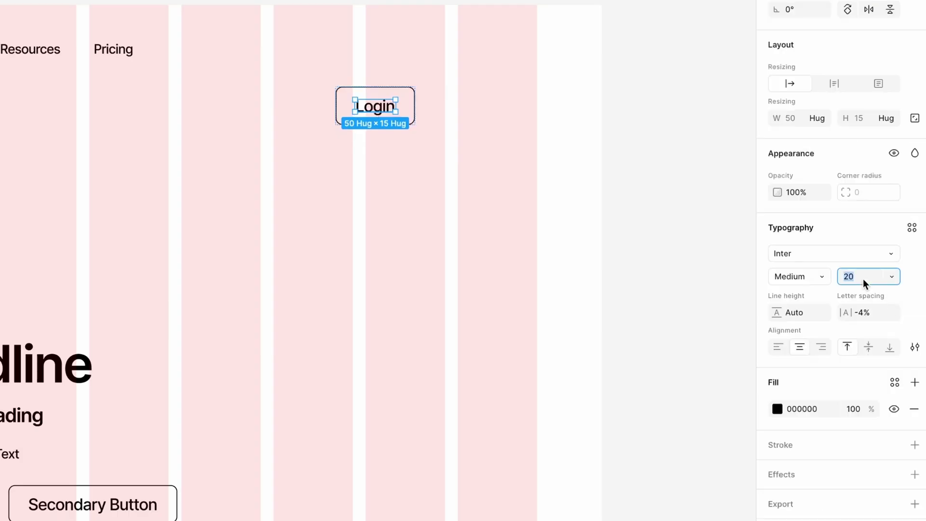
pyautogui.write('16')
pyautogui.press('Return')
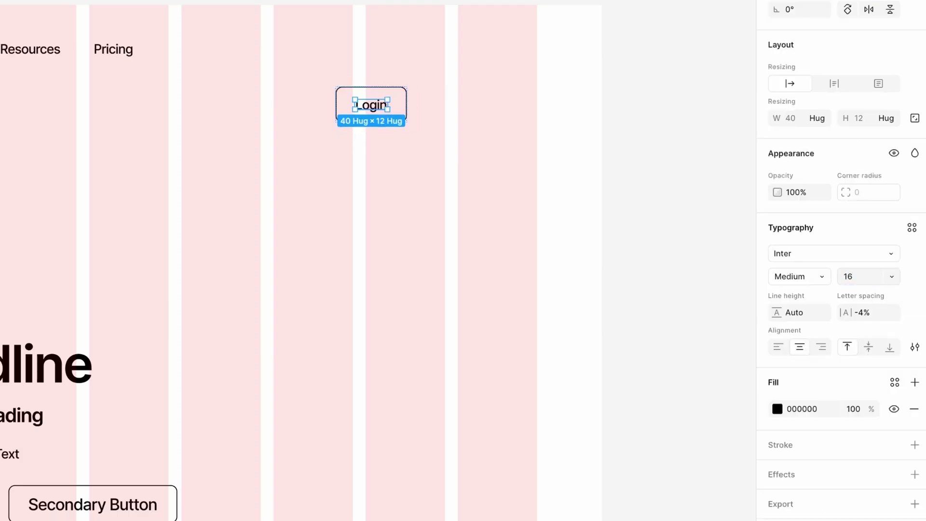
# Set the Login button's padding to 16 horizontal and 12 vertical
pyautogui.click(400, 105)
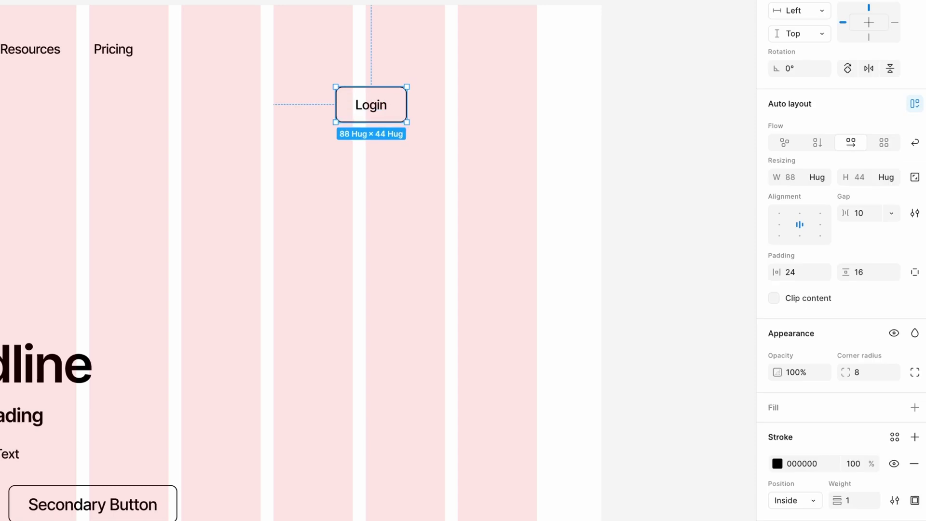
pyautogui.click(791, 272)
pyautogui.write('16')
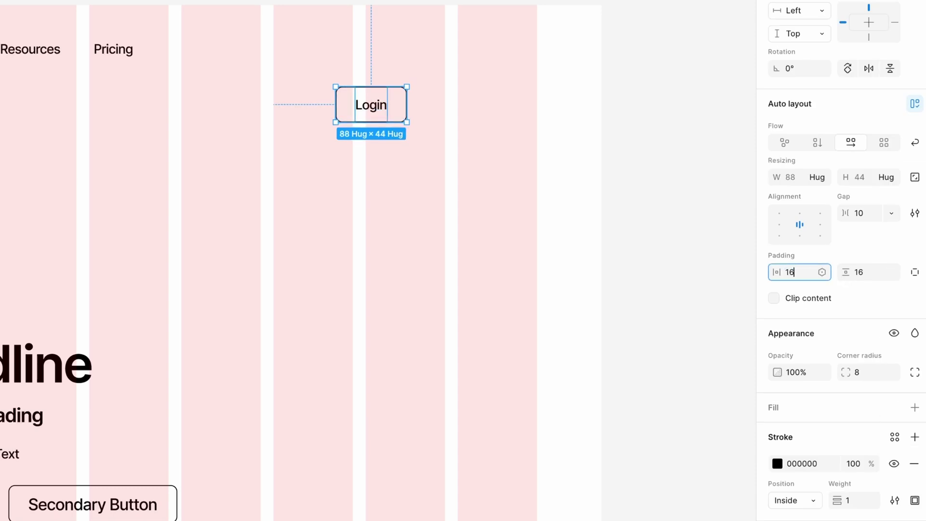
pyautogui.press('Return')
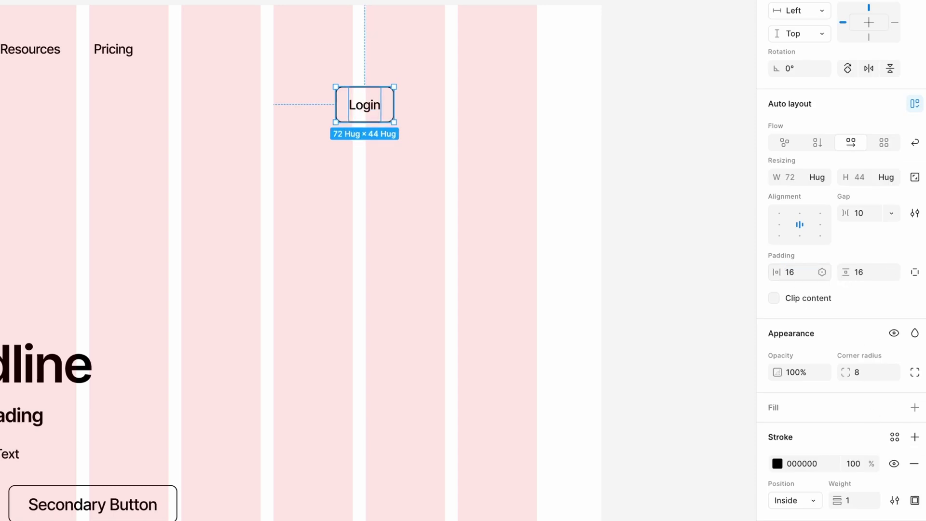
pyautogui.click(858, 274)
pyautogui.write('8')
pyautogui.press('Return')
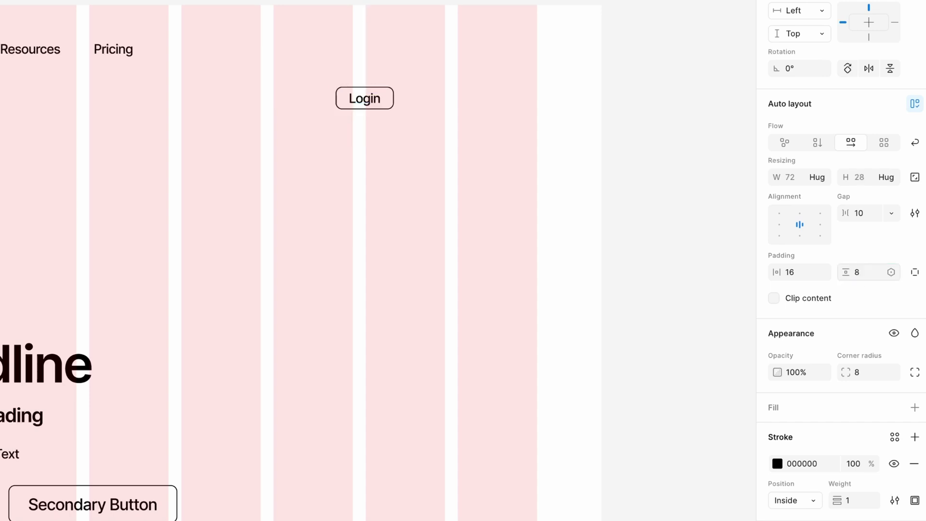
pyautogui.click(863, 279)
pyautogui.write('12')
pyautogui.press('Return')
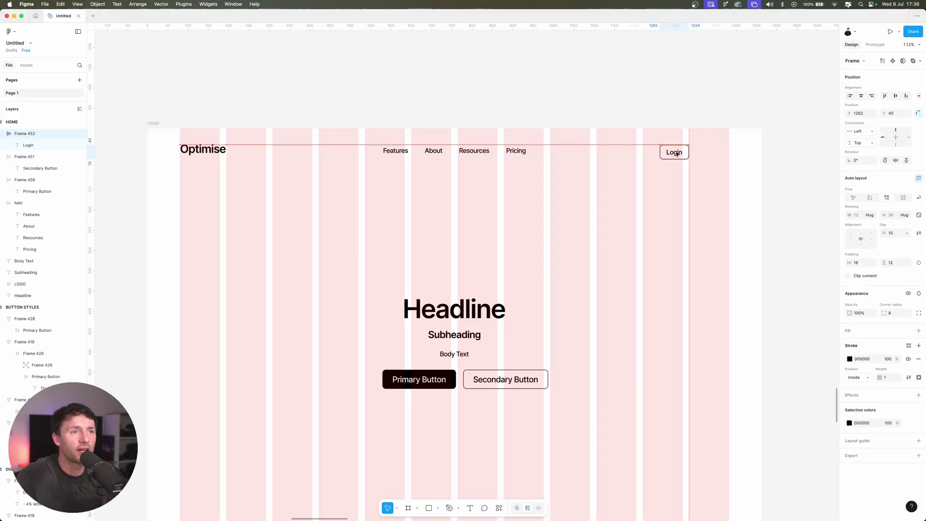
# Move the Login button into the header row at Y 40 and duplicate it alongside, labelling the copy "Create Account"
pyautogui.moveTo(677, 153); pyautogui.dragTo(710, 154)
pyautogui.doubleClick(710, 154)
pyautogui.doubleClick(711, 153)
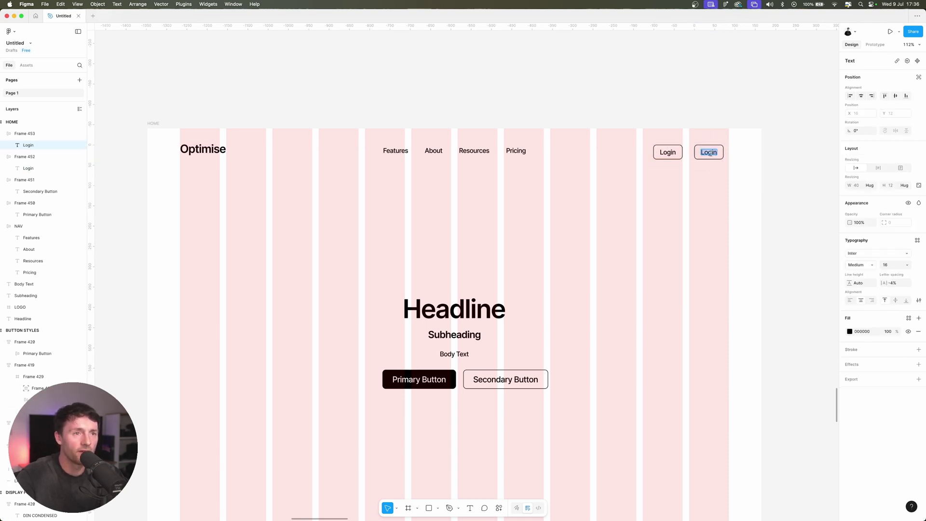
pyautogui.write('Create Account')
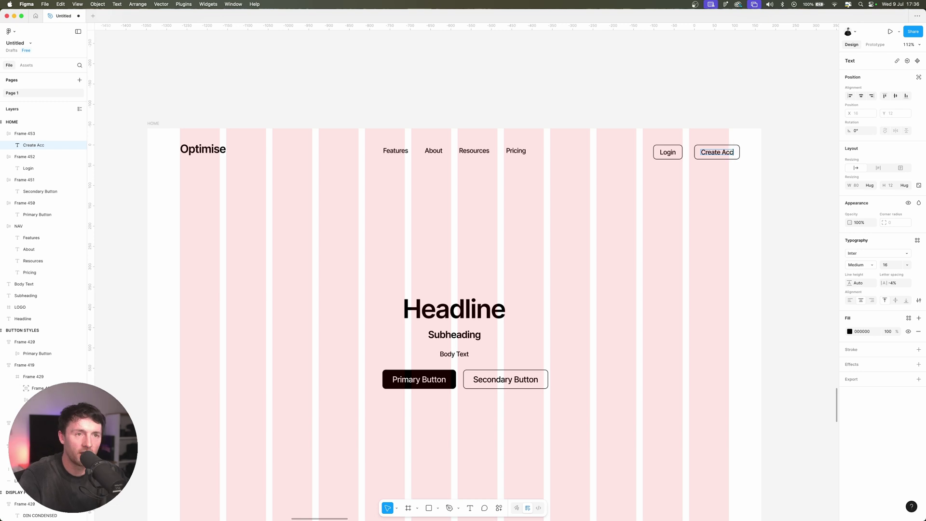
# Wrap the Login and Create Account buttons in a horizontal auto layout with a gap of 8, aligned to the last column's outer edge
pyautogui.moveTo(642, 138); pyautogui.dragTo(807, 191)
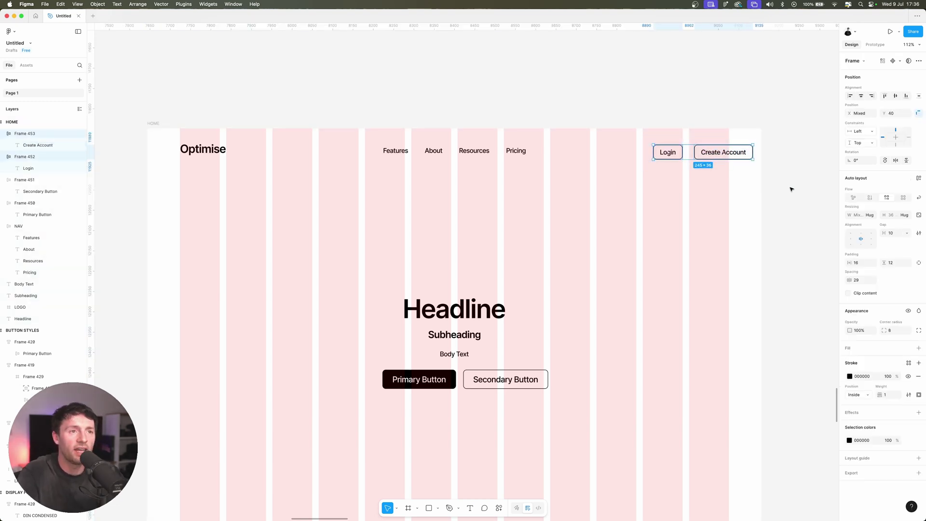
pyautogui.hotkey('shift', 'a')
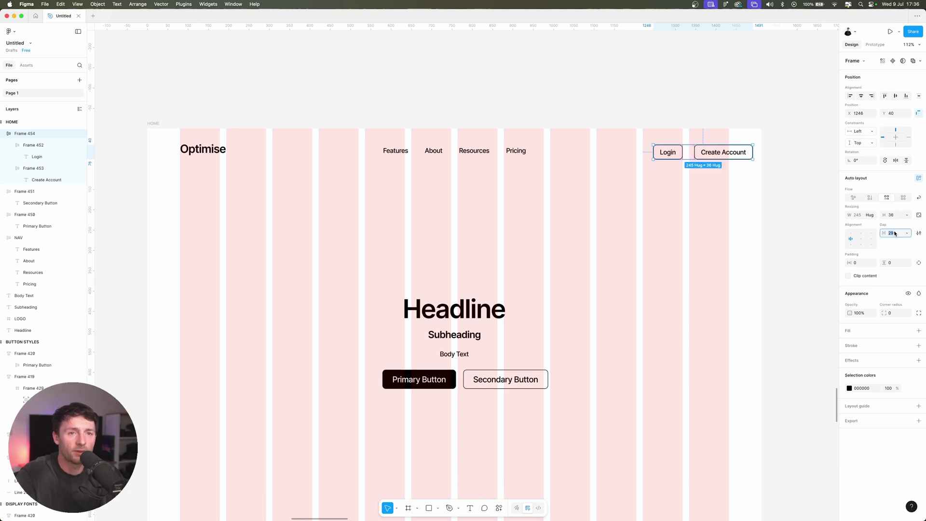
pyautogui.press('Return')
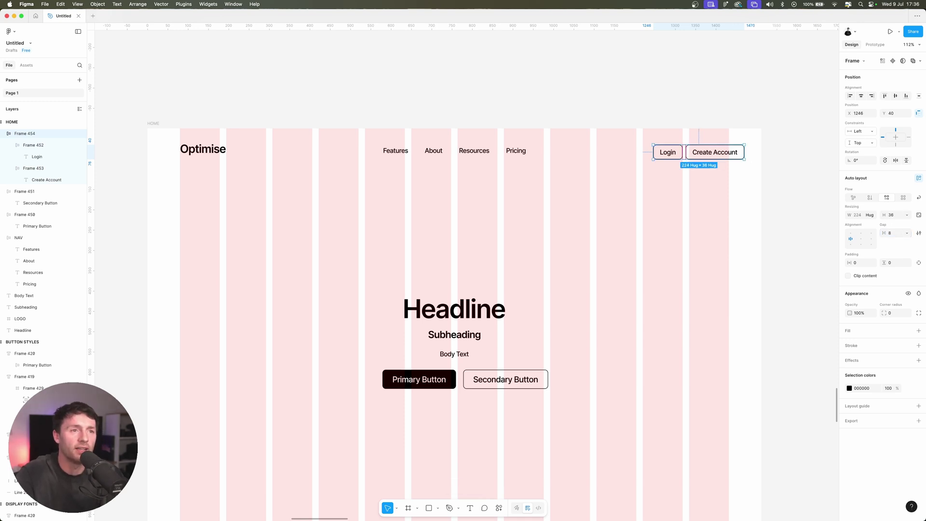
pyautogui.moveTo(719, 153); pyautogui.dragTo(705, 153)
pyautogui.hscroll(-3, 709, 151)
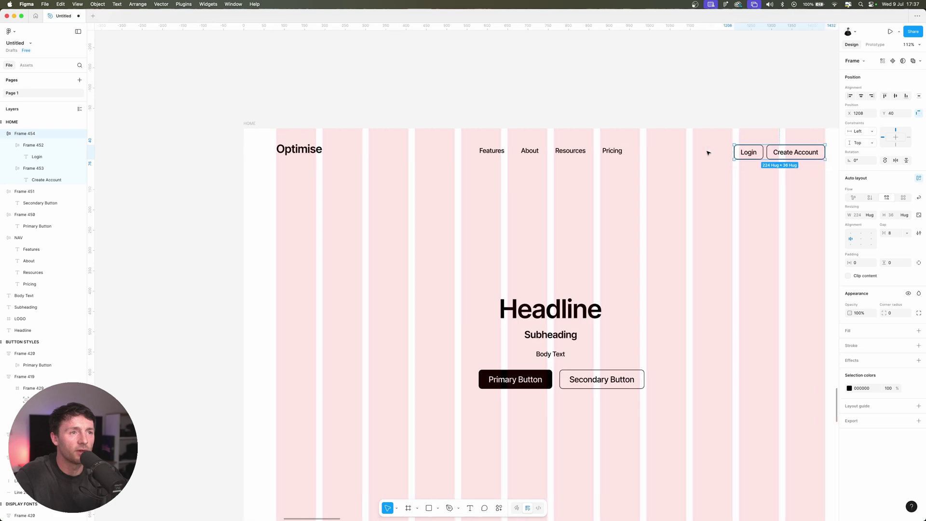
pyautogui.hscroll(3, 711, 180)
pyautogui.press('alt')
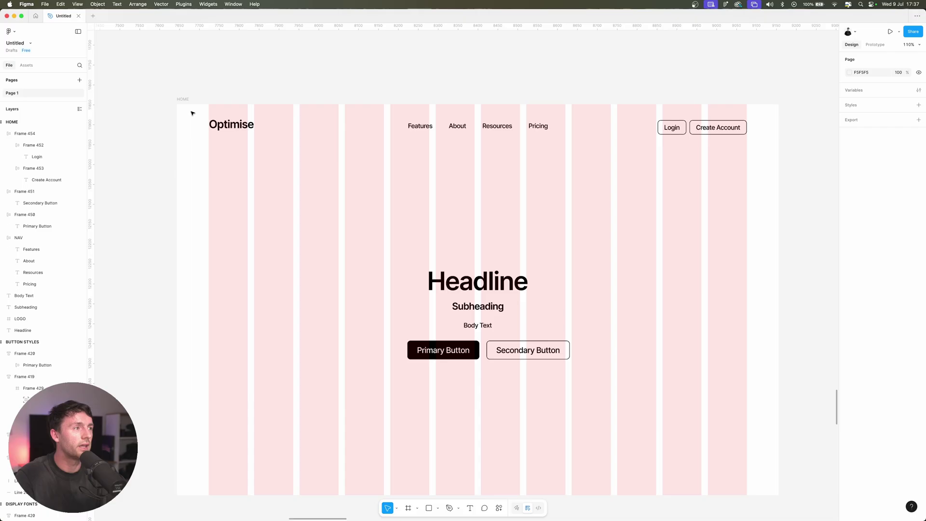
# Wrap the logo, NAV frame and header button group in one horizontal auto layout and set its gap to Auto
pyautogui.moveTo(190, 112); pyautogui.dragTo(754, 160)
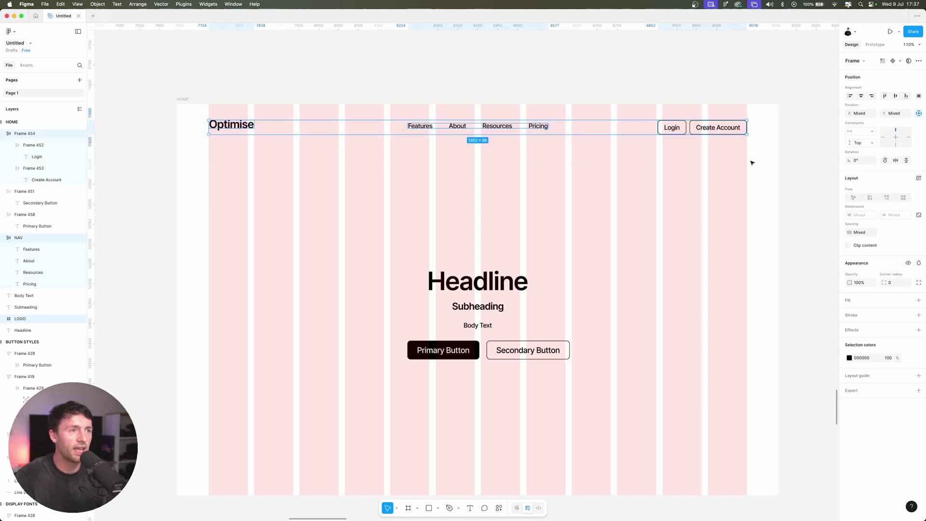
pyautogui.hotkey('shift', 'a')
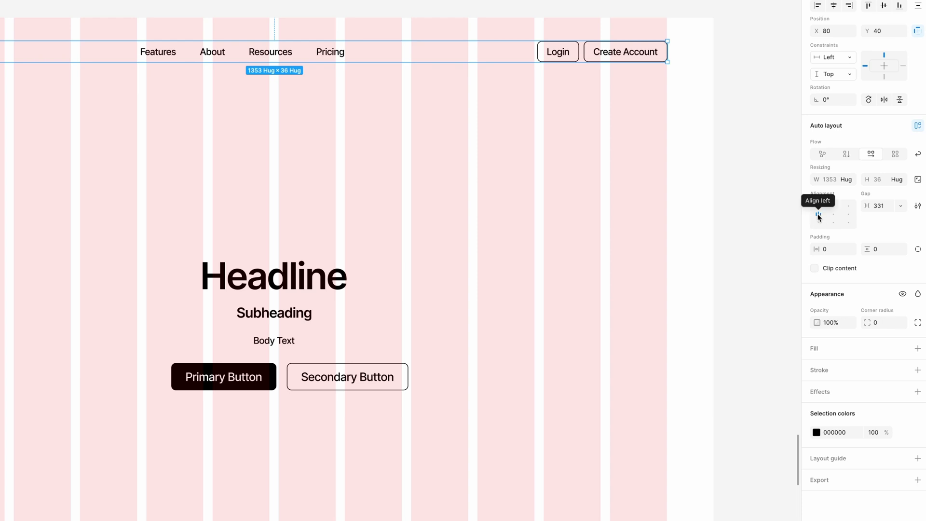
pyautogui.click(819, 216)
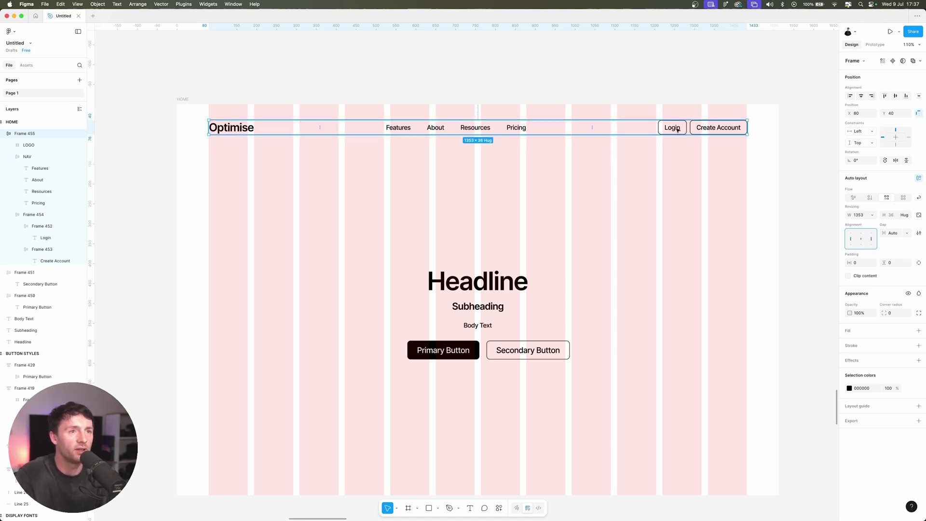
# Rename the auto layout frame holding the Login and Create Account buttons as NAV BUTTONS
pyautogui.click(32, 227)
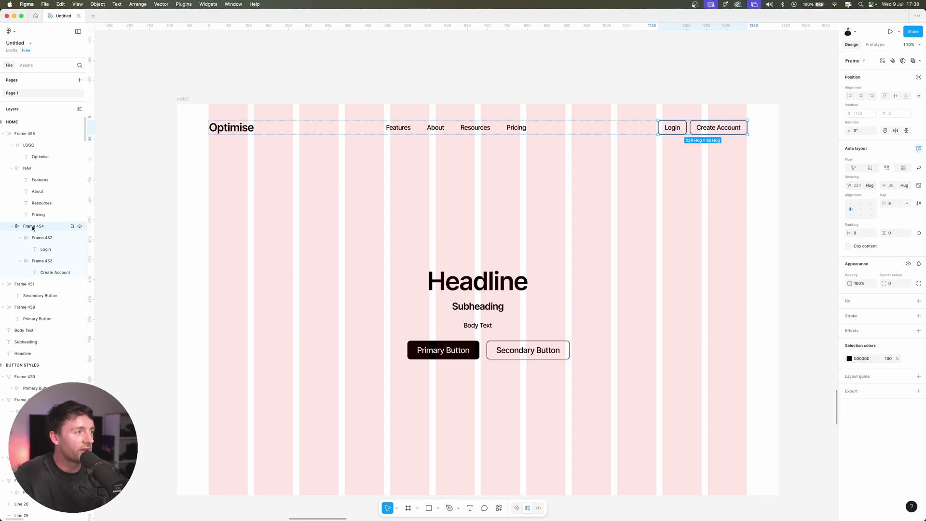
pyautogui.doubleClick(33, 227)
pyautogui.write('NAV CTA')
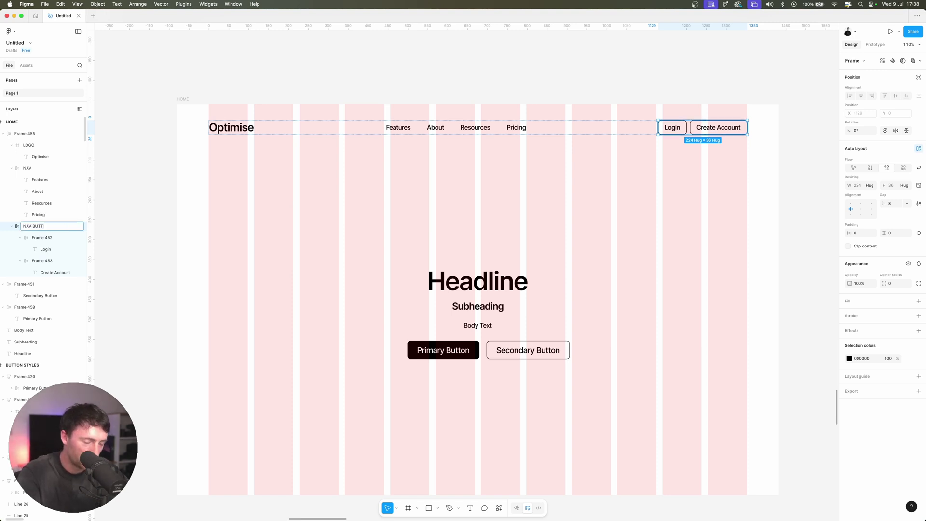
pyautogui.press('Return')
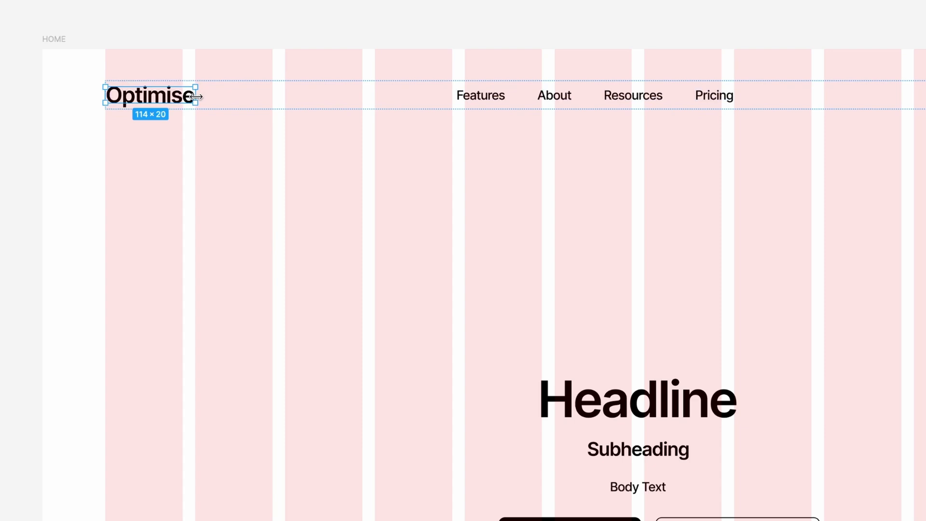
# Widen the LOGO frame to 224 to match the width of the header button group
pyautogui.moveTo(196, 97); pyautogui.dragTo(282, 95)
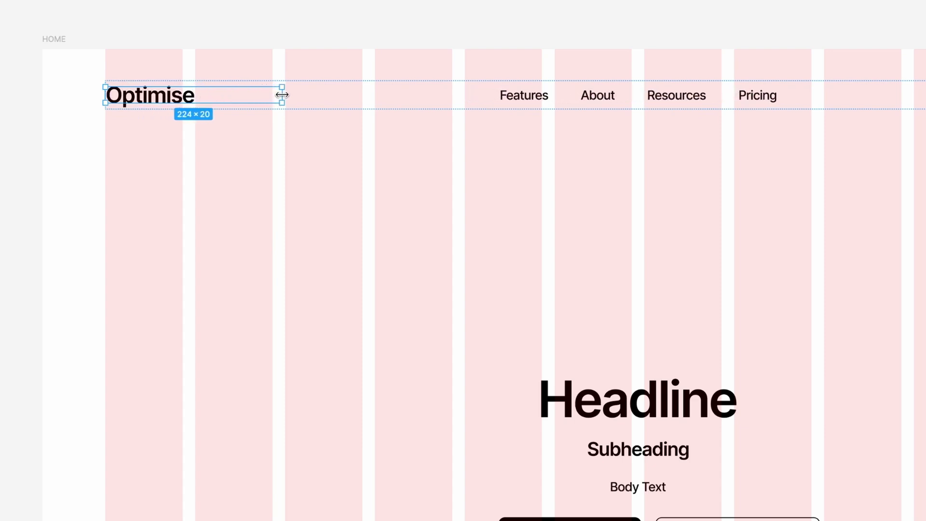
pyautogui.click(671, 127)
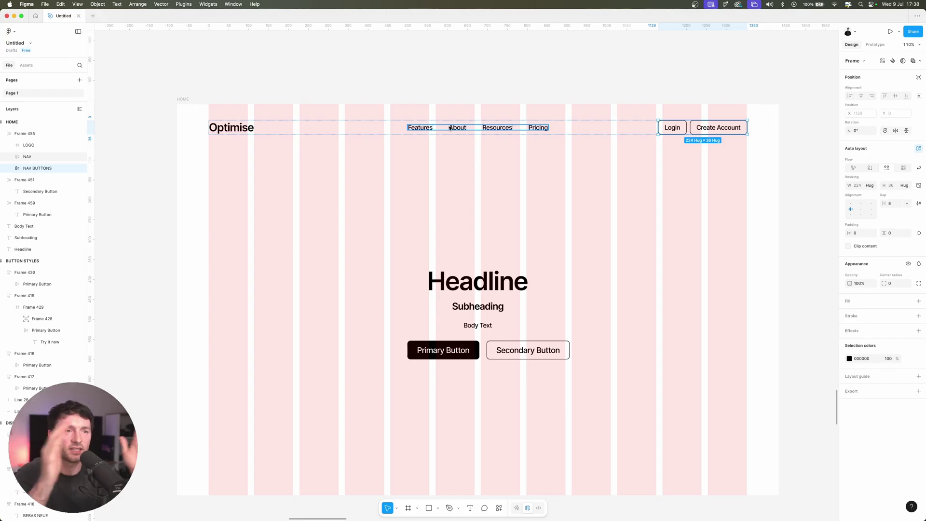
pyautogui.click(572, 128)
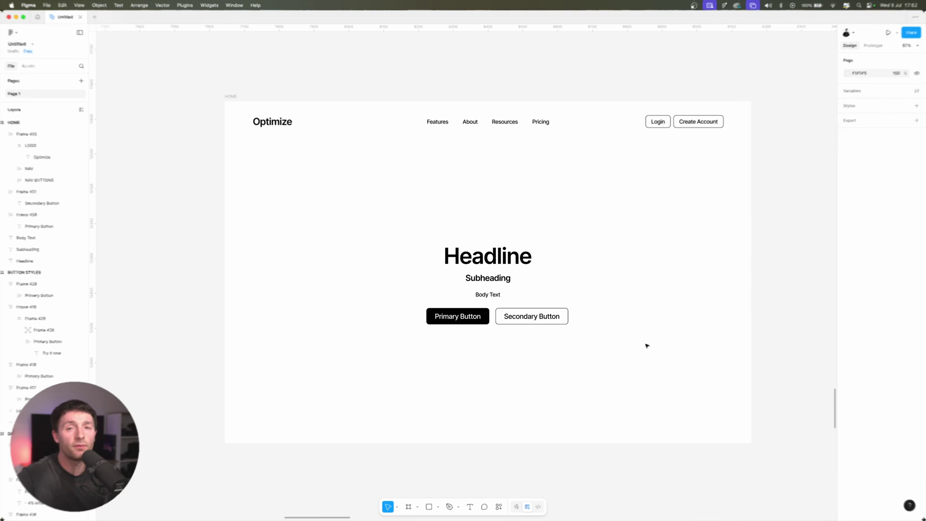
pyautogui.moveTo(399, 231); pyautogui.dragTo(651, 389)
pyautogui.click(649, 282)
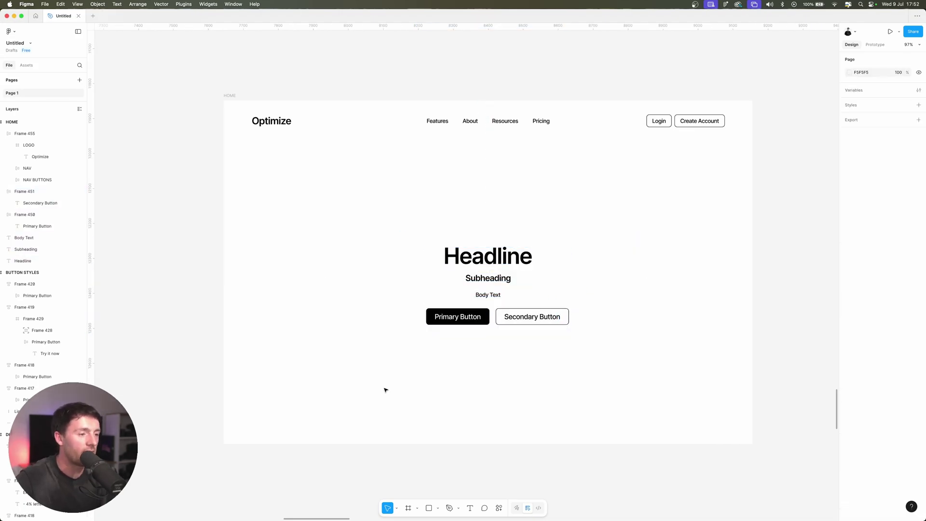
# Draw a frame of about 328 × 426 to the left of the headline group in HOME and give it a red fill
pyautogui.click(408, 507)
pyautogui.moveTo(264, 277); pyautogui.dragTo(376, 420)
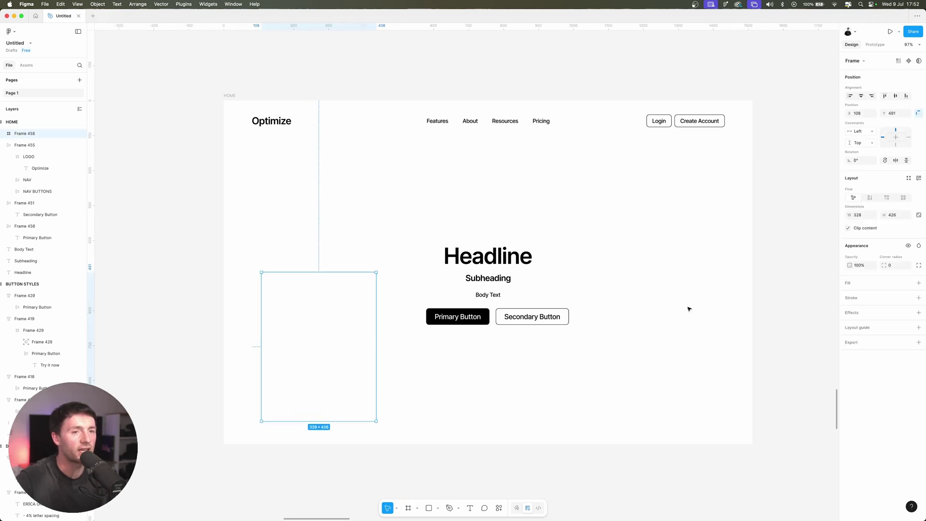
pyautogui.click(849, 284)
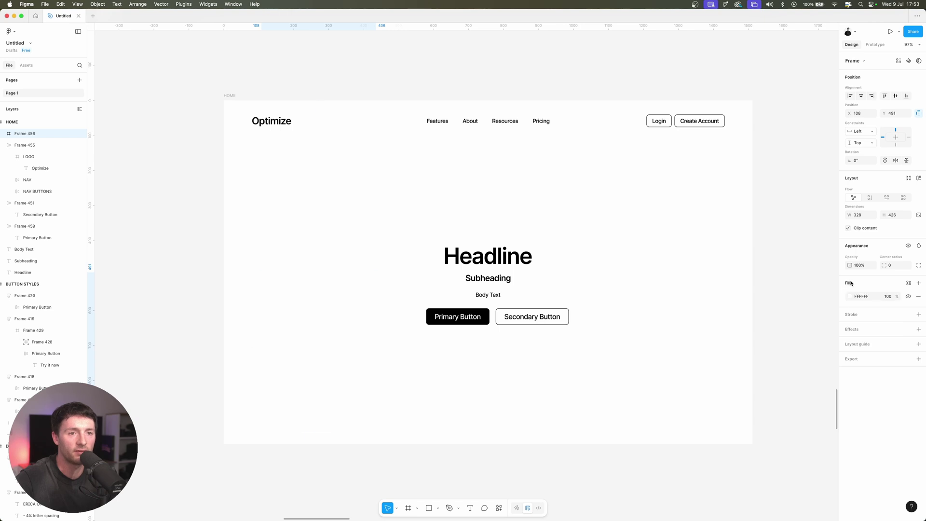
pyautogui.click(849, 296)
pyautogui.click(791, 429)
pyautogui.write('FF0000')
pyautogui.press('Return')
pyautogui.click(475, 406)
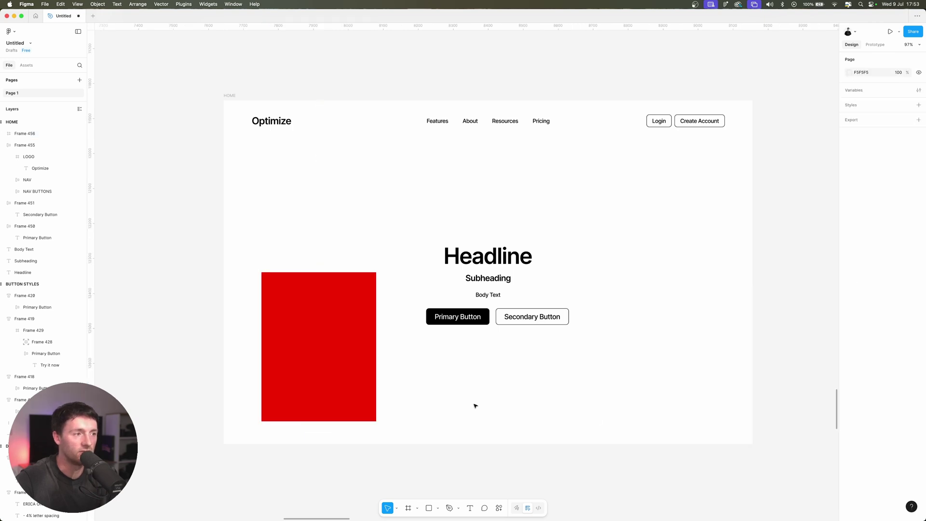
# Move the red frame up beside the headline to about X 119, Y 348 and add the text "inside" within it
pyautogui.moveTo(321, 354); pyautogui.dragTo(325, 304)
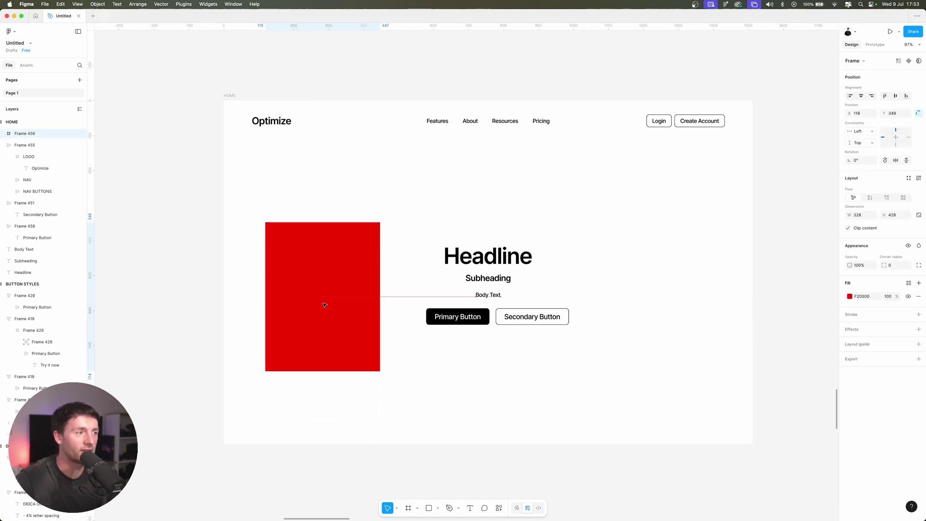
pyautogui.click(470, 507)
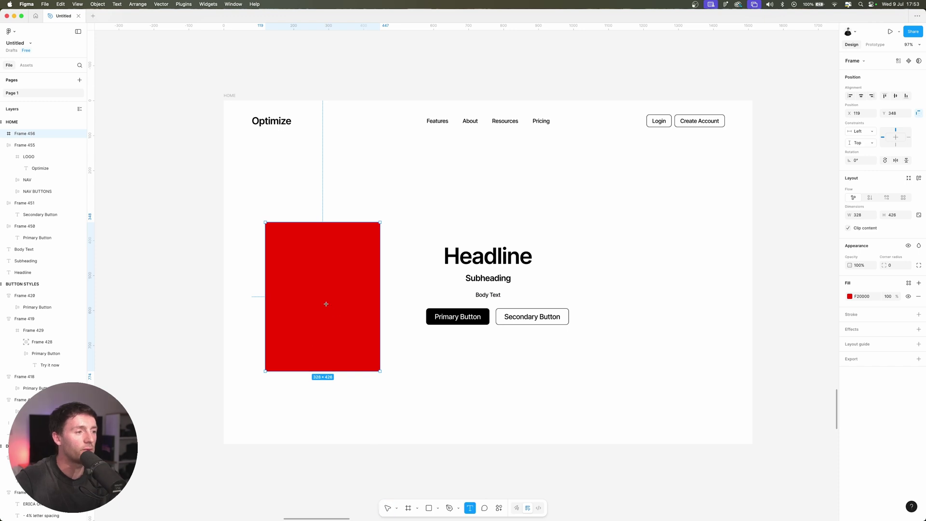
pyautogui.click(365, 293)
pyautogui.write('inside')
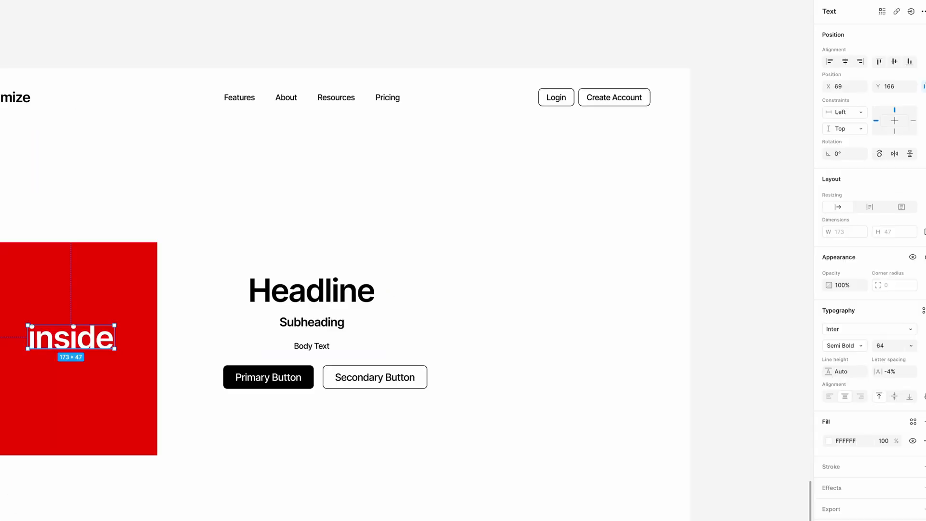
# Align the "inside" text through each horizontal and vertical position of the red frame, ending at its bottom-right corner
pyautogui.click(828, 62)
pyautogui.click(845, 61)
pyautogui.click(860, 61)
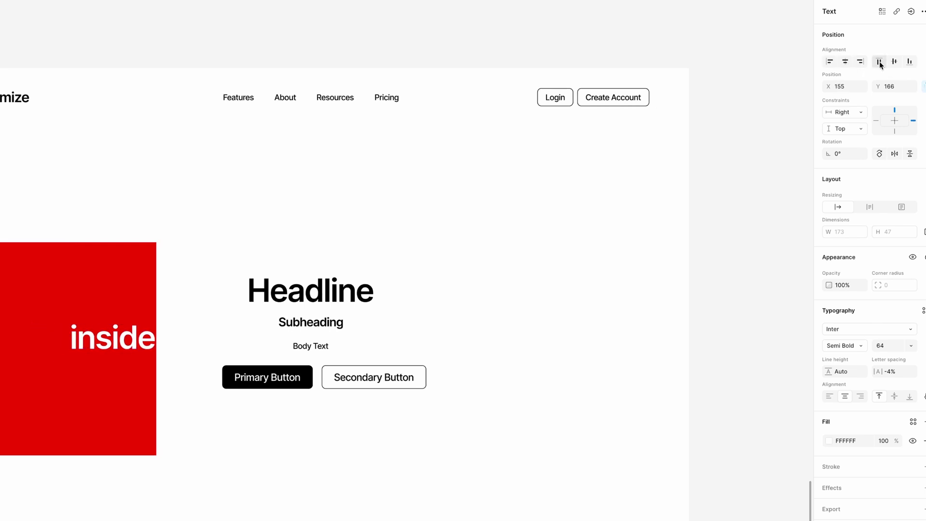
pyautogui.click(879, 62)
pyautogui.click(895, 61)
pyautogui.click(909, 61)
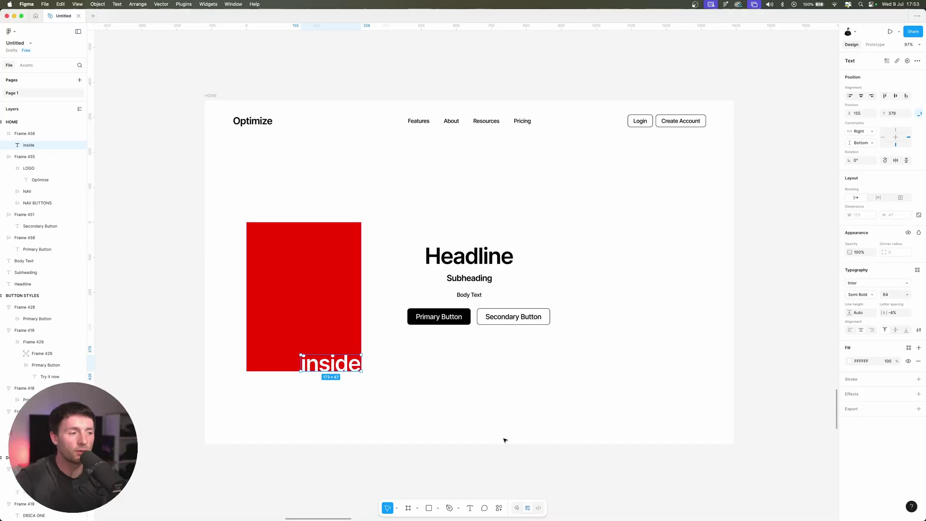
# Change the "inside" text's fill to black, 000000
pyautogui.click(849, 364)
pyautogui.moveTo(767, 366); pyautogui.dragTo(721, 459)
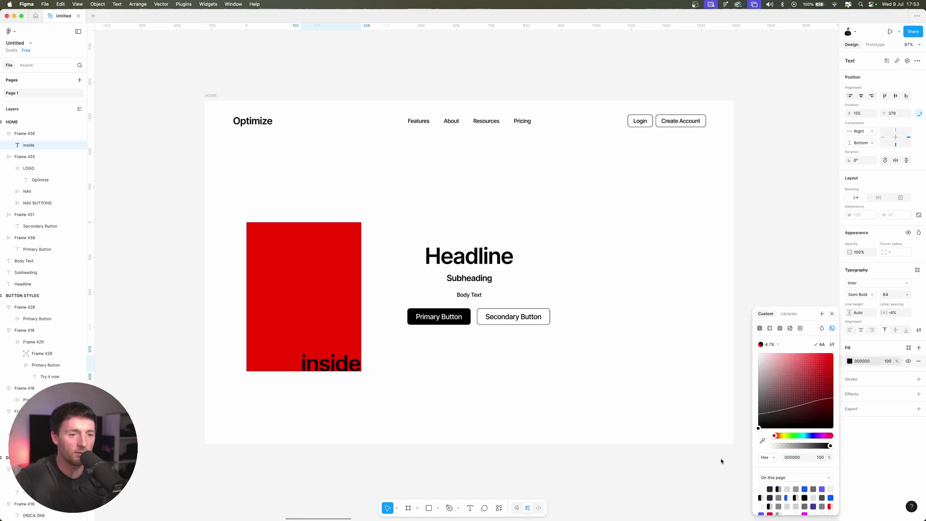
# Increase the "inside" text's font size to 144 and move it to X 27, overhanging the red frame's right and bottom edges
pyautogui.click(897, 292)
pyautogui.hotkey('shift', 'Up')
pyautogui.hotkey('shift', 'Up')
pyautogui.hotkey('shift', 'Up')
pyautogui.hotkey('shift', 'Up')
pyautogui.hotkey('shift', 'Up')
pyautogui.hotkey('shift', 'Up')
pyautogui.hotkey('shift', 'Up')
pyautogui.hotkey('shift', 'Up')
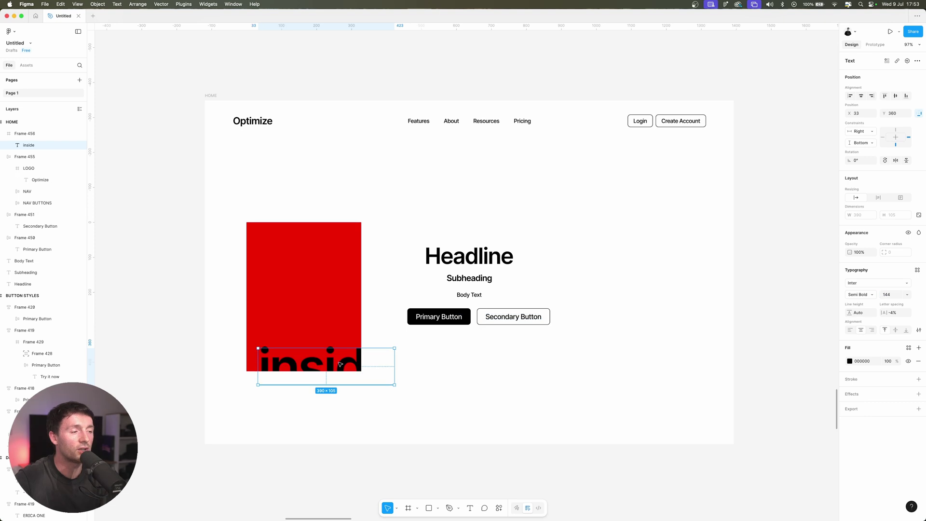
pyautogui.moveTo(344, 372); pyautogui.dragTo(337, 360)
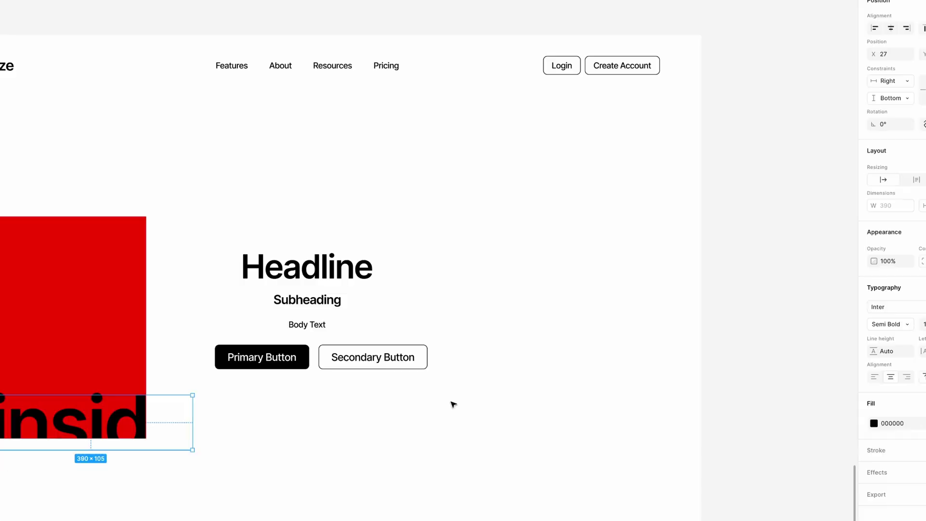
# Toggle content clipping off and on for the red frame holding the oversized "inside" text
pyautogui.click(332, 262)
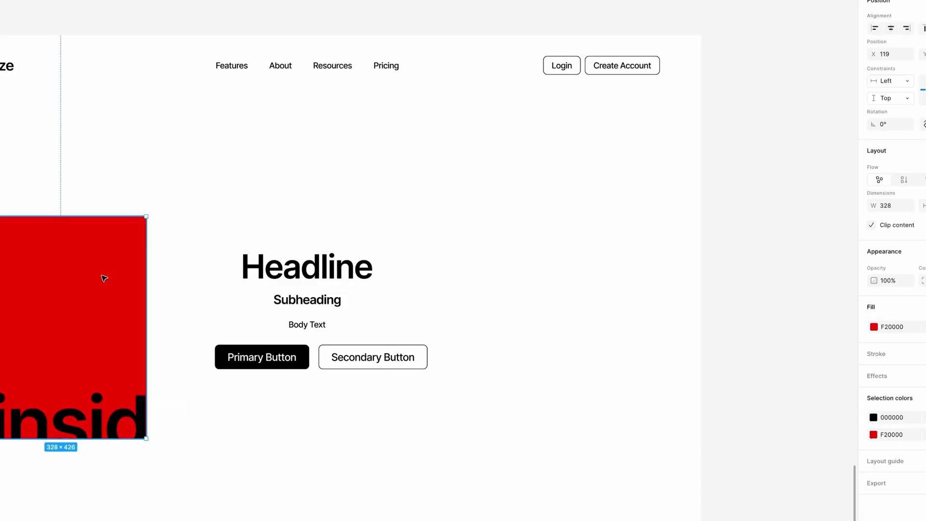
pyautogui.click(871, 226)
pyautogui.click(871, 226)
pyautogui.click(871, 225)
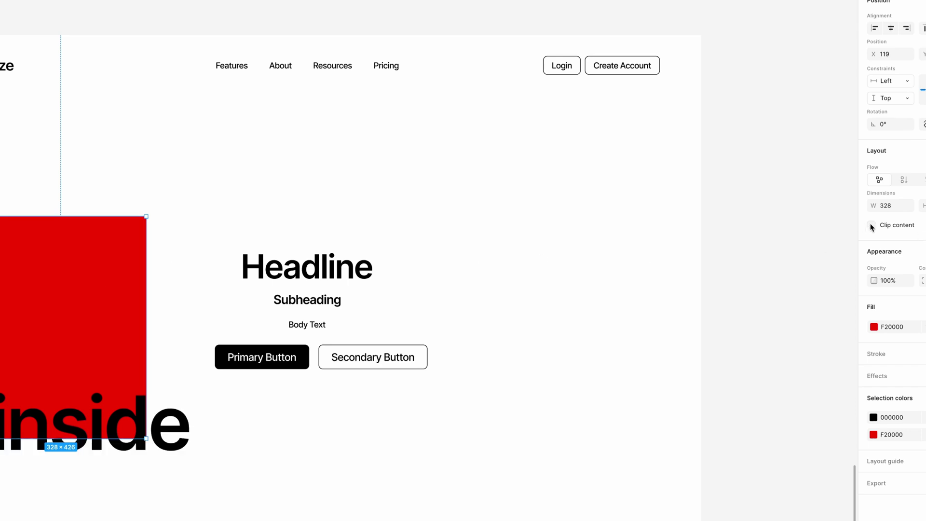
pyautogui.click(871, 225)
pyautogui.click(871, 226)
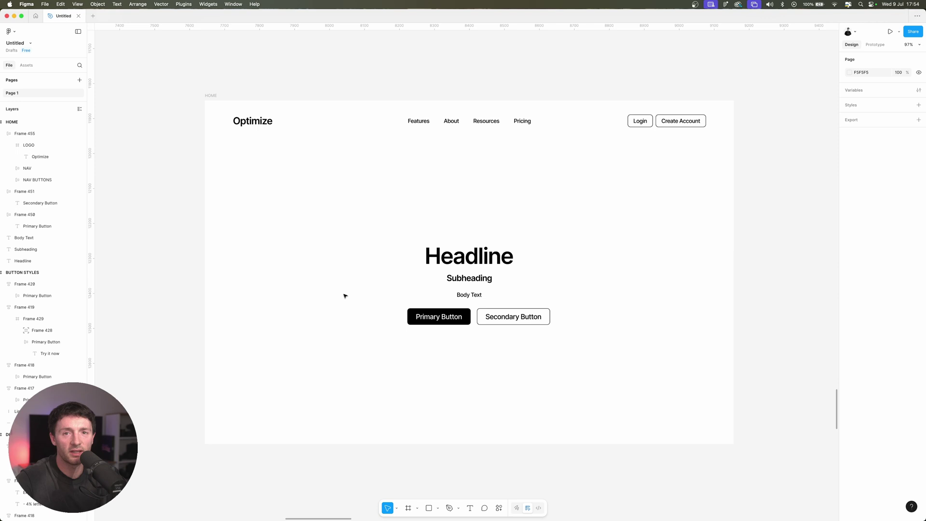
# Draw an 80 × 80 frame beside the primary button at about X 241, Y 587 and fill it red, FF0000
pyautogui.click(408, 508)
pyautogui.moveTo(289, 306); pyautogui.dragTo(317, 334)
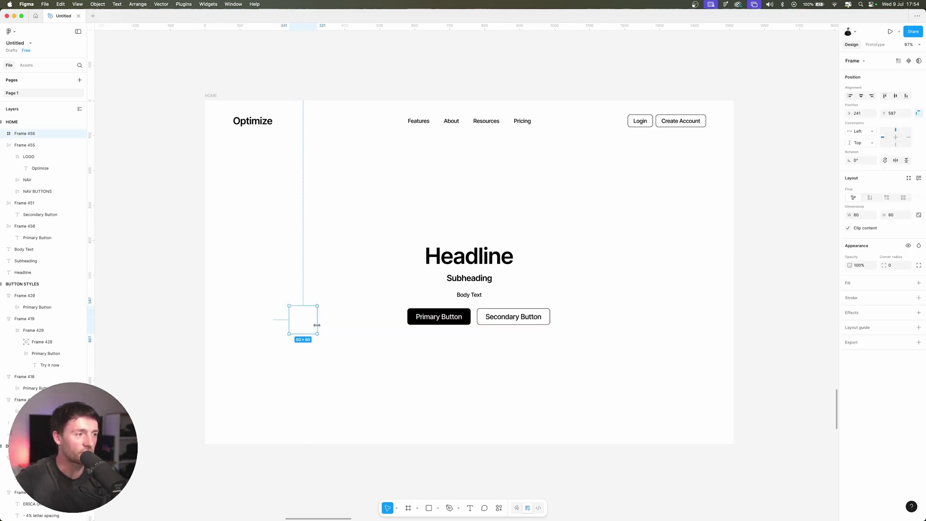
pyautogui.click(849, 285)
pyautogui.click(851, 300)
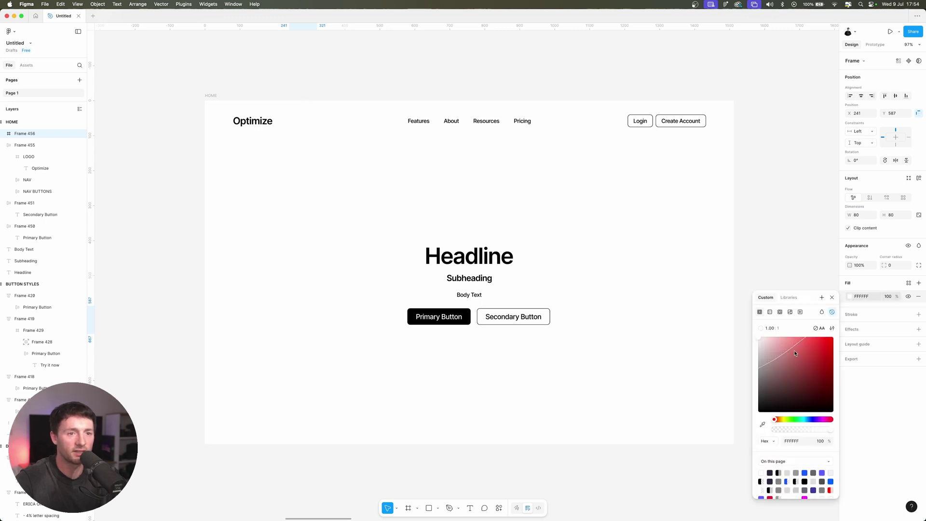
pyautogui.moveTo(796, 353); pyautogui.dragTo(833, 331)
pyautogui.press('Escape')
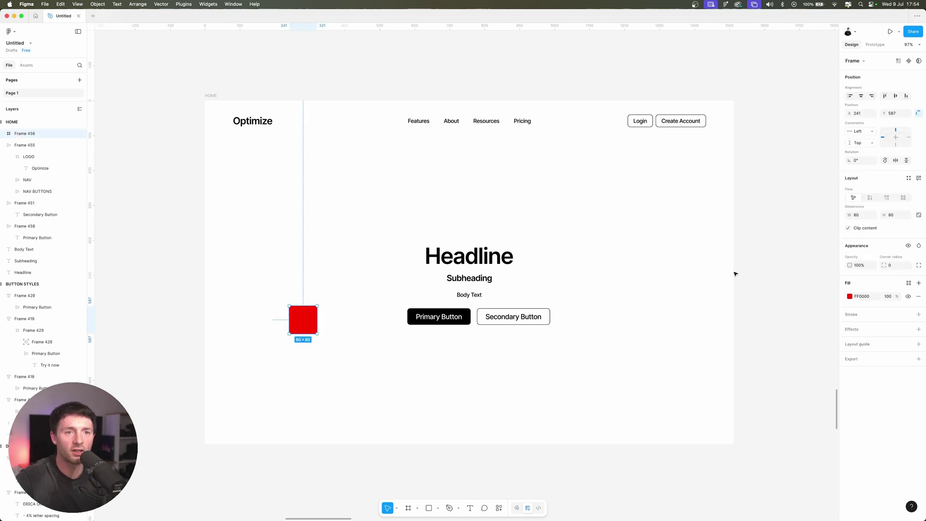
# Set the red frame's corner radius to 200 and move the resulting circle below the buttons to about X 588, Y 796
pyautogui.click(895, 267)
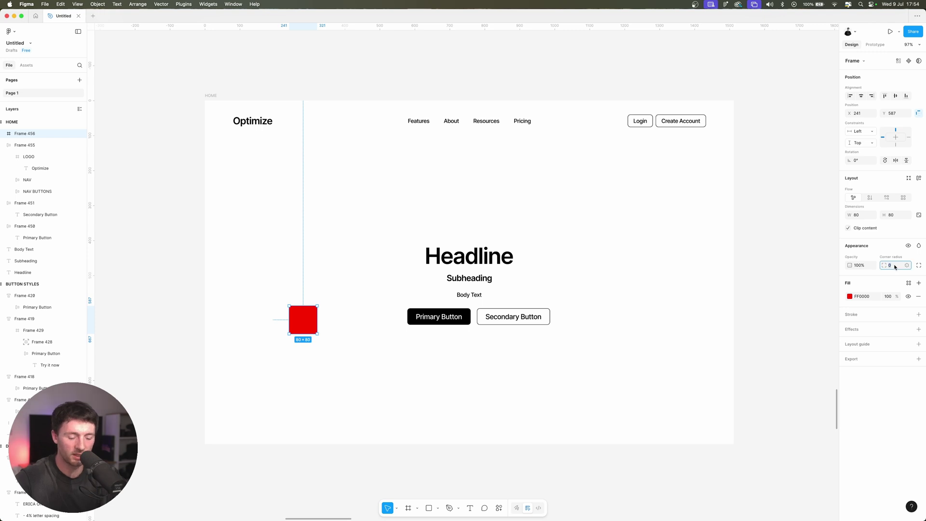
pyautogui.write('70')
pyautogui.press('Return')
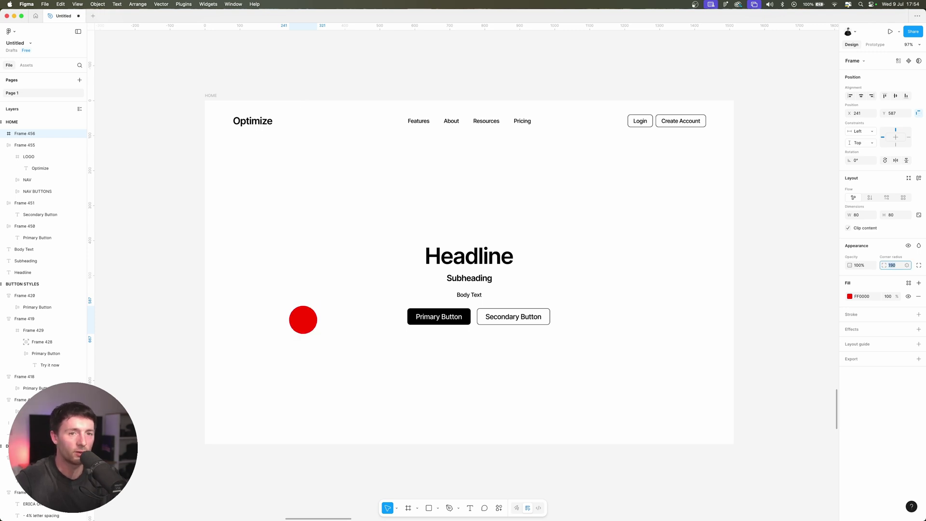
pyautogui.moveTo(303, 320); pyautogui.dragTo(424, 393)
# Draw an 80 × 80 ellipse beside the round frame and fill it with the red sampled from that frame
pyautogui.click(437, 508)
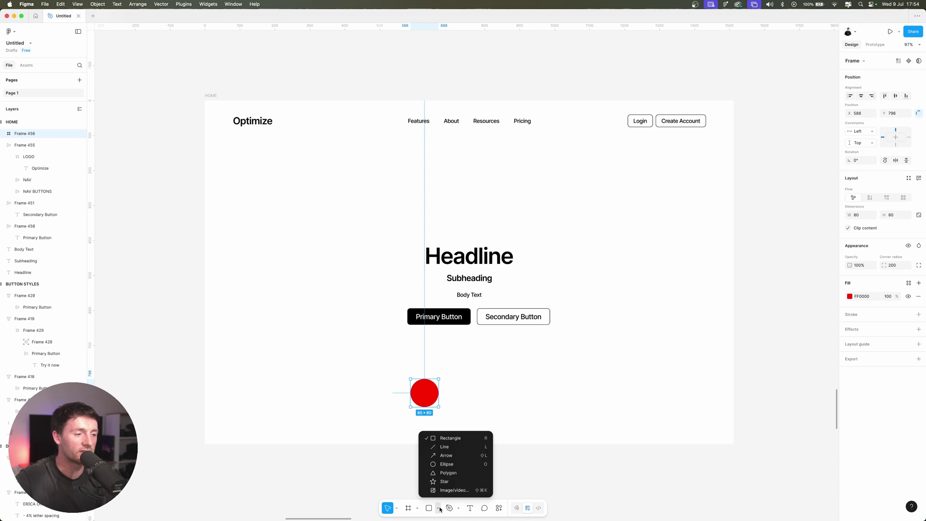
pyautogui.click(448, 464)
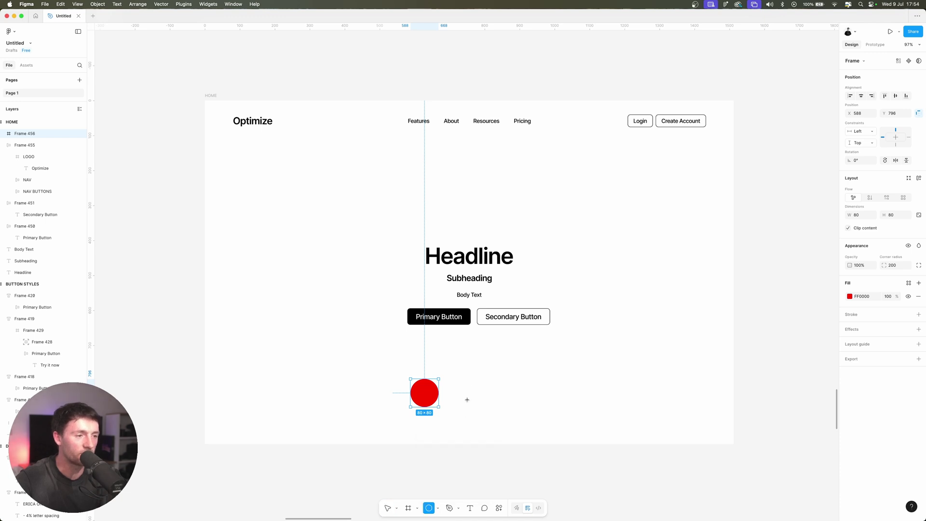
pyautogui.moveTo(462, 379); pyautogui.dragTo(489, 384)
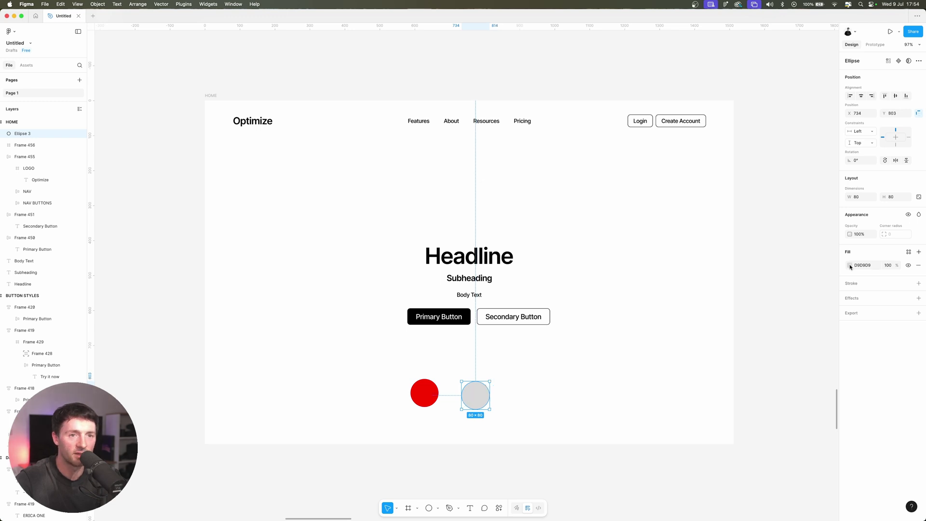
pyautogui.click(851, 265)
pyautogui.click(762, 393)
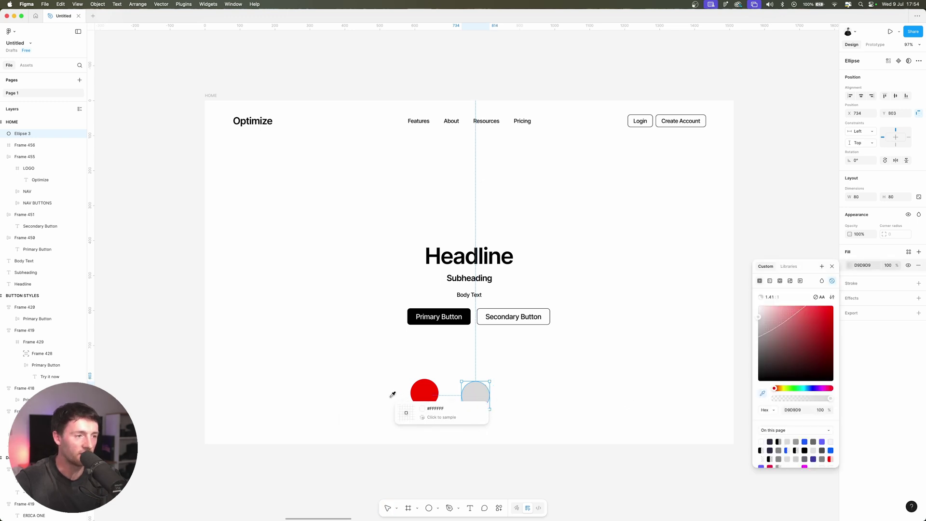
pyautogui.click(425, 390)
# Paste the text "1", place it inside the round red frame and fill it white, FFFFFF
pyautogui.hotkey('ctrl', 'v')
pyautogui.moveTo(558, 401); pyautogui.dragTo(429, 393)
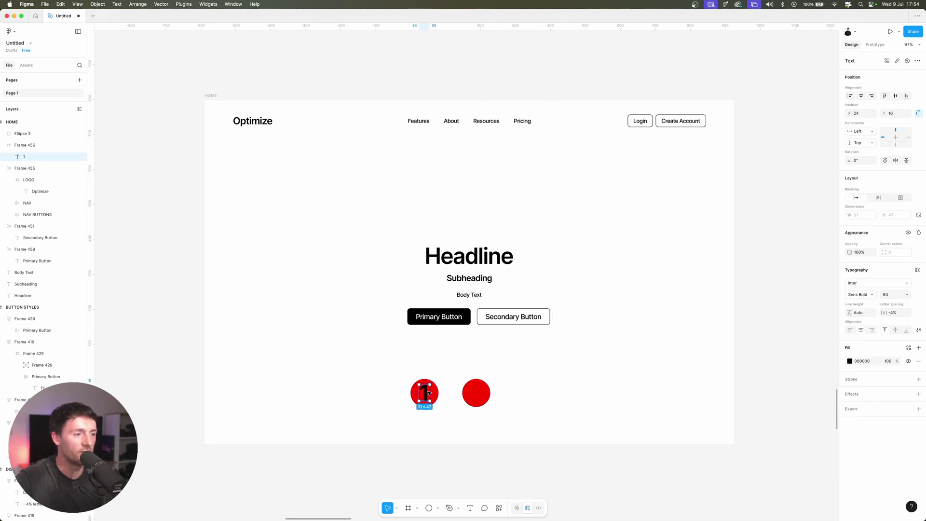
pyautogui.click(850, 361)
pyautogui.click(760, 326)
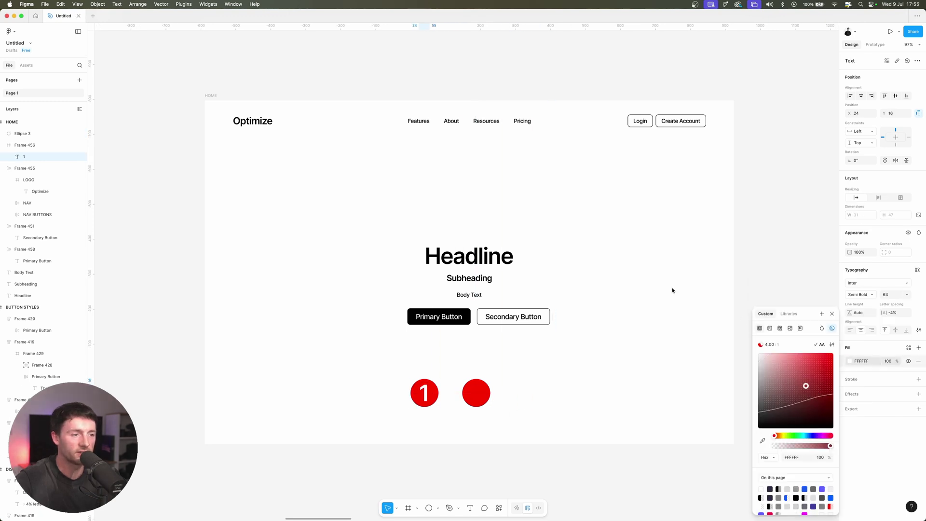
pyautogui.click(531, 348)
# Centre the "1" horizontally and vertically within the round frame and place a copy of it over the red ellipse
pyautogui.doubleClick(425, 392)
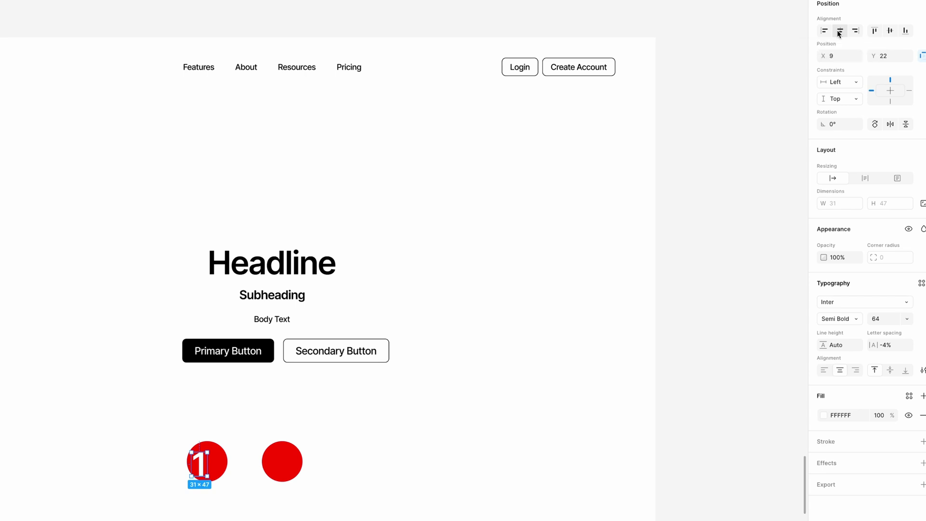
pyautogui.click(839, 31)
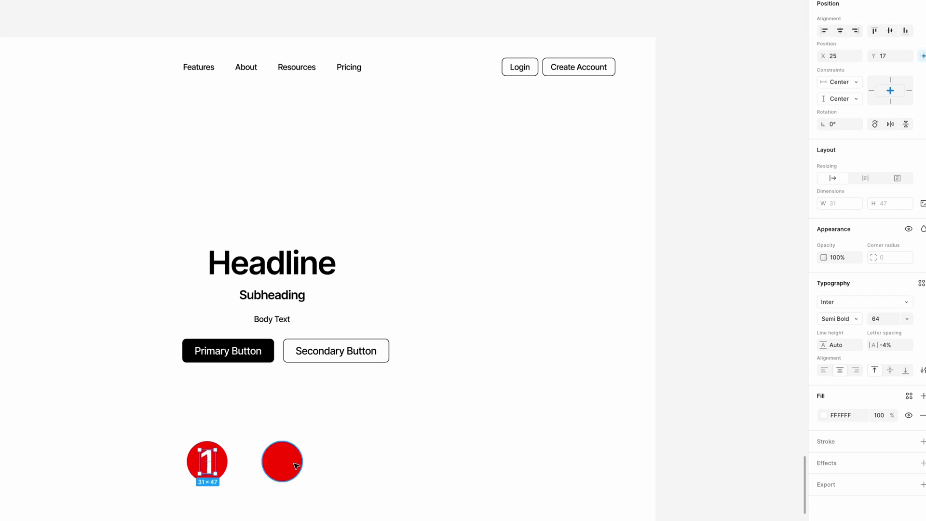
pyautogui.moveTo(209, 462); pyautogui.dragTo(282, 461)
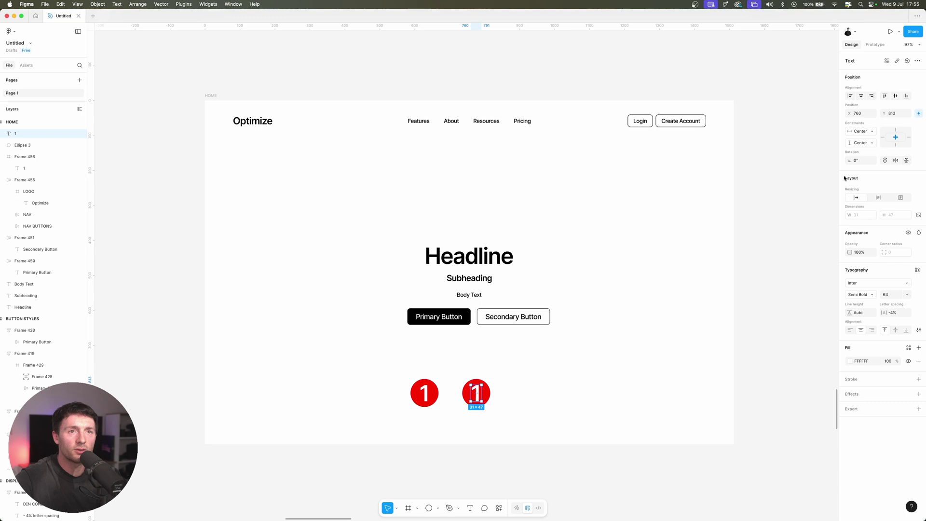
# Try to centre the copied "1" on the ellipse with the alignment options and undo it
pyautogui.moveTo(476, 393); pyautogui.dragTo(510, 260)
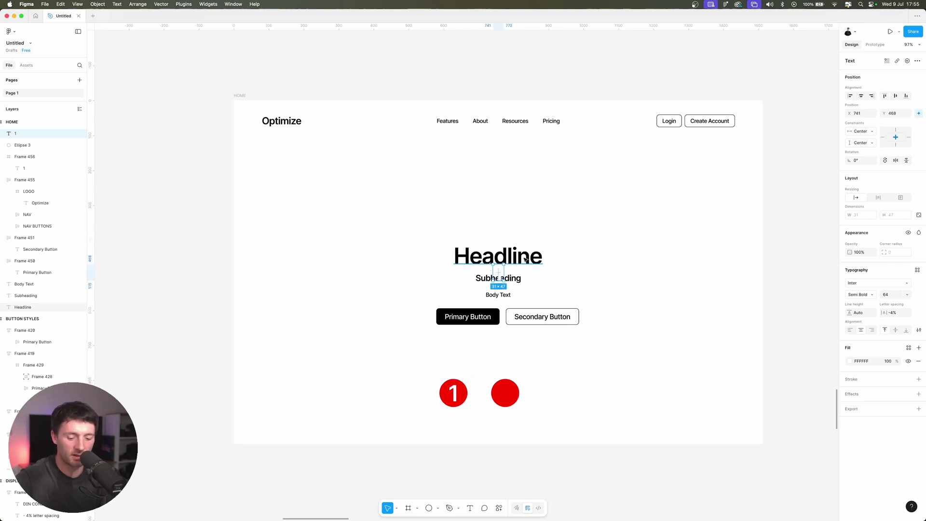
pyautogui.hotkey('ctrl', 'z')
# Move the copied "1" off the ellipse to about X 945, Y 813 and fill it black, 000000
pyautogui.moveTo(499, 393); pyautogui.dragTo(566, 395)
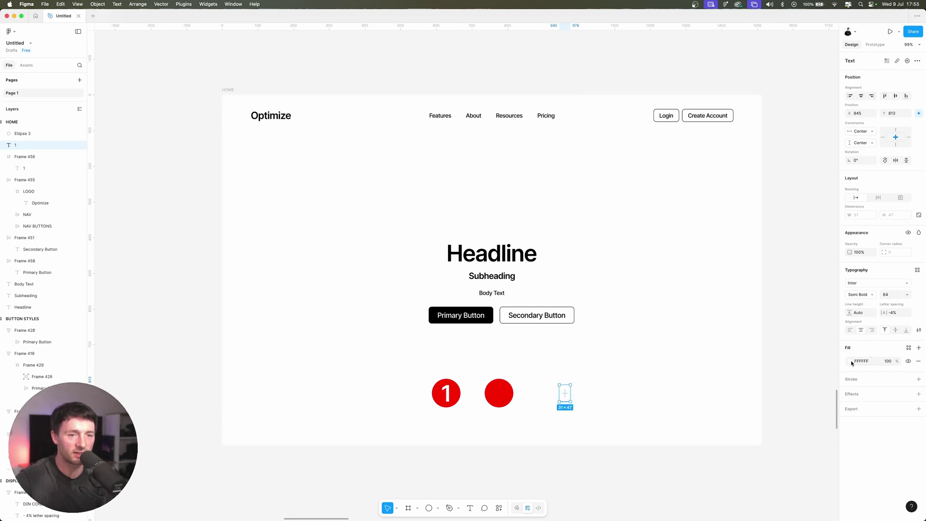
pyautogui.click(852, 363)
pyautogui.moveTo(810, 376); pyautogui.dragTo(803, 423)
pyautogui.click(625, 326)
pyautogui.click(566, 393)
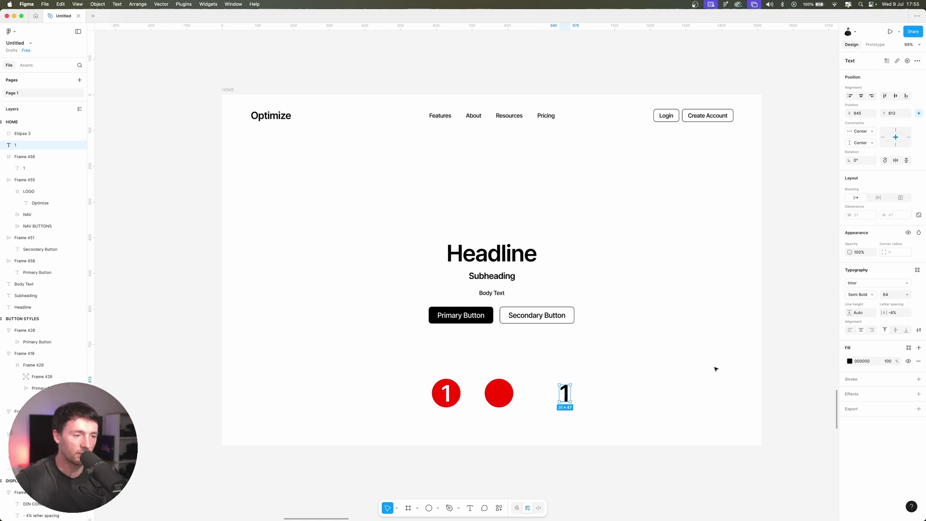
# Wrap the black "1" in an auto layout frame and set its width and height to 80
pyautogui.hotkey('shift', 'a')
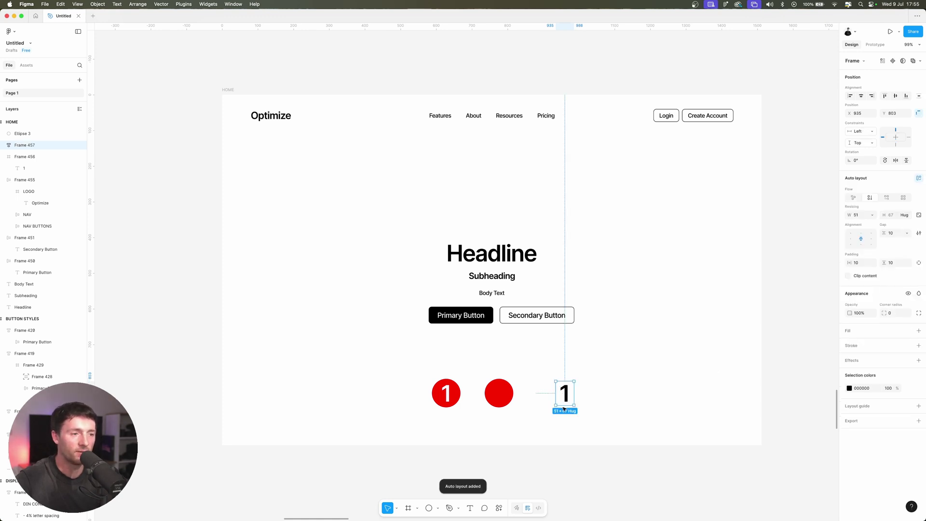
pyautogui.click(865, 214)
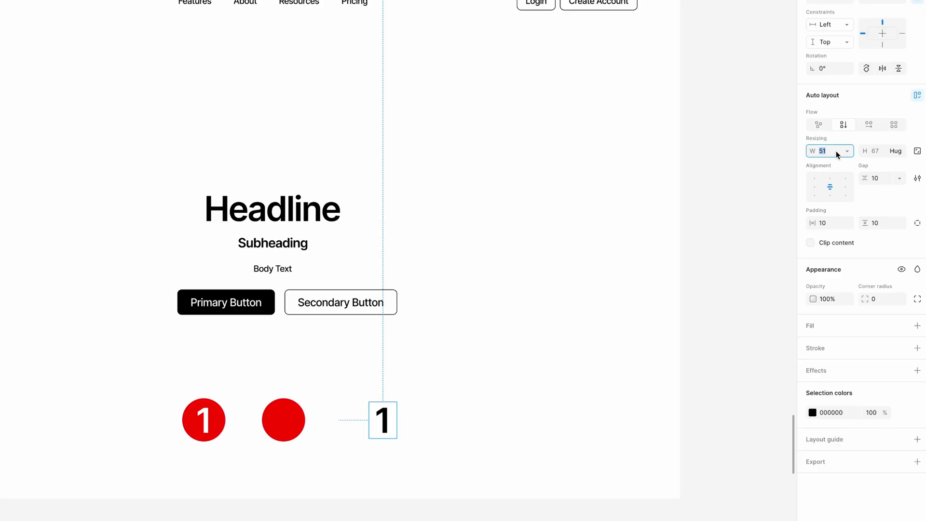
pyautogui.write('80')
pyautogui.press('Return')
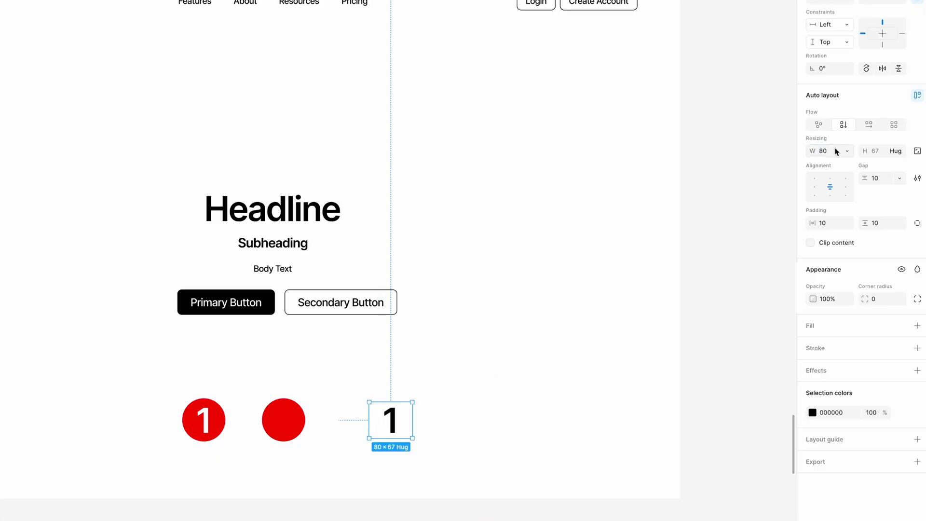
pyautogui.click(878, 147)
pyautogui.write('80')
pyautogui.press('Return')
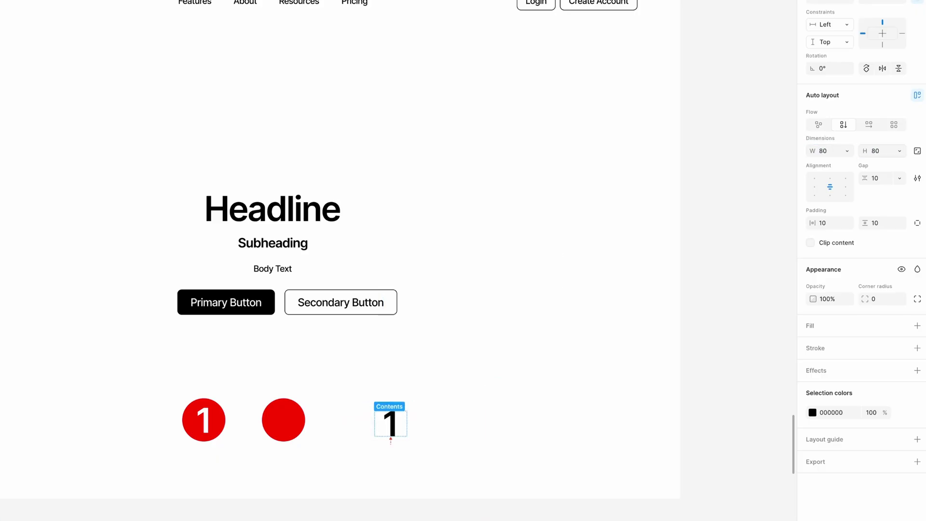
# Fill the auto layout frame red, FF0000, and set its corner radius to 100
pyautogui.click(813, 327)
pyautogui.click(711, 442)
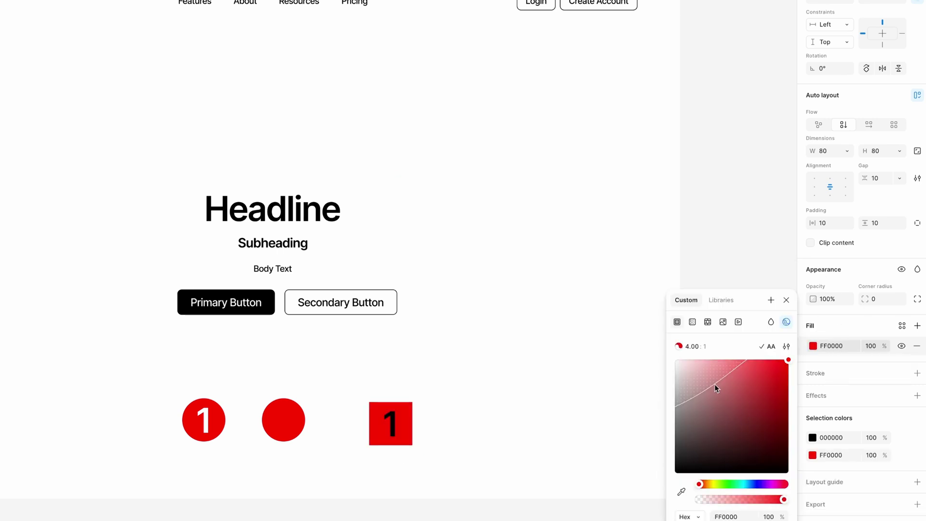
pyautogui.press('Escape')
pyautogui.click(875, 299)
pyautogui.write('100')
pyautogui.press('Return')
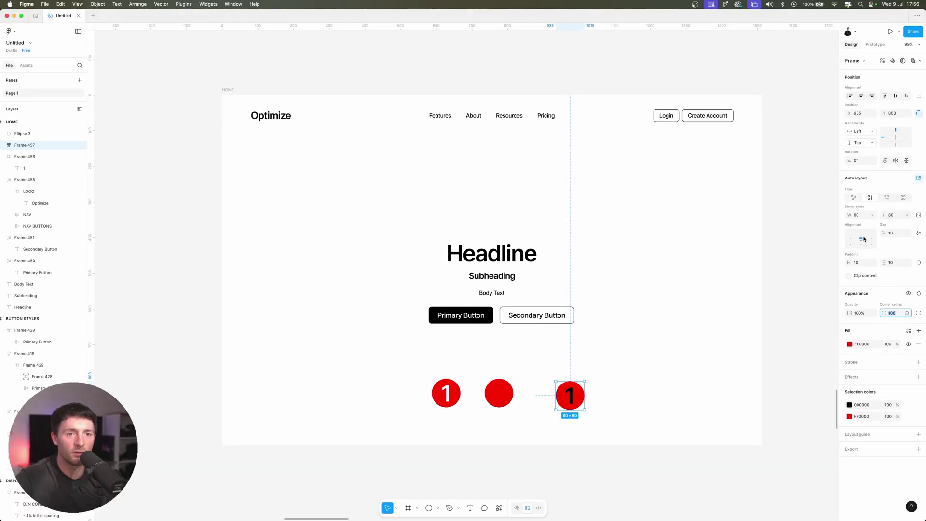
# Align the auto layout frame's content to the centre and resize the circle freehand from its upper corner
pyautogui.click(861, 239)
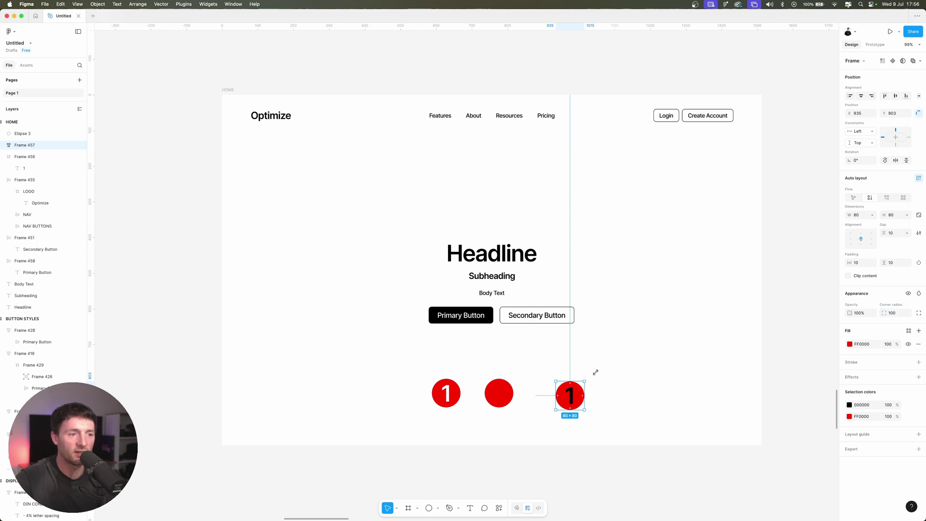
pyautogui.moveTo(587, 381); pyautogui.dragTo(691, 294)
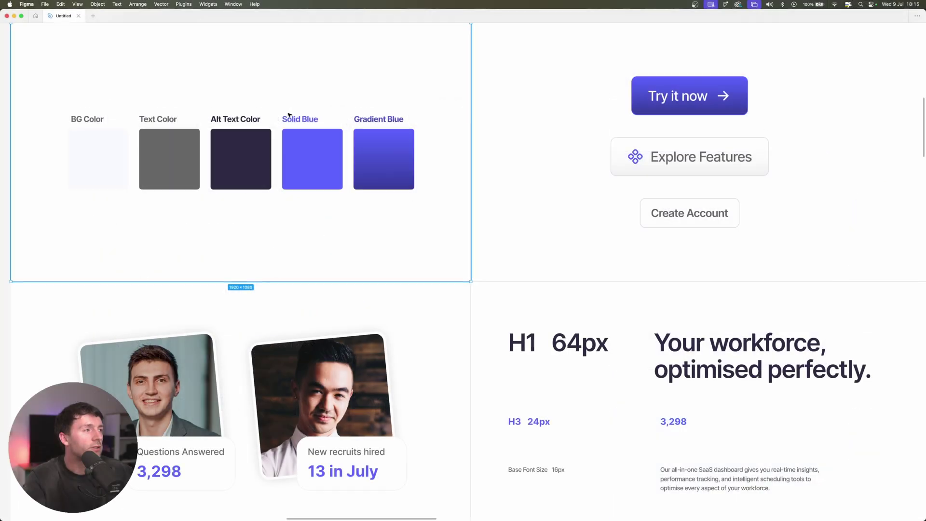
pyautogui.hscroll(1, 57, 97)
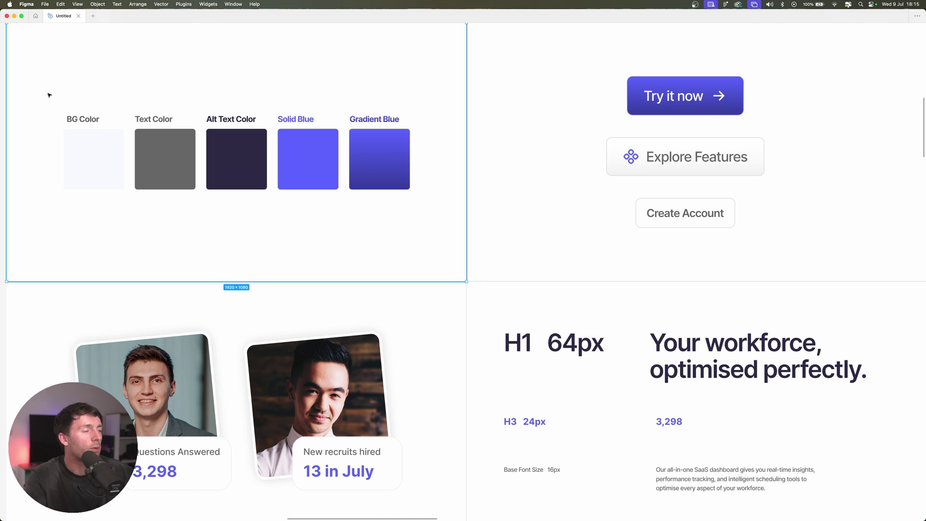
pyautogui.moveTo(47, 93); pyautogui.dragTo(442, 225)
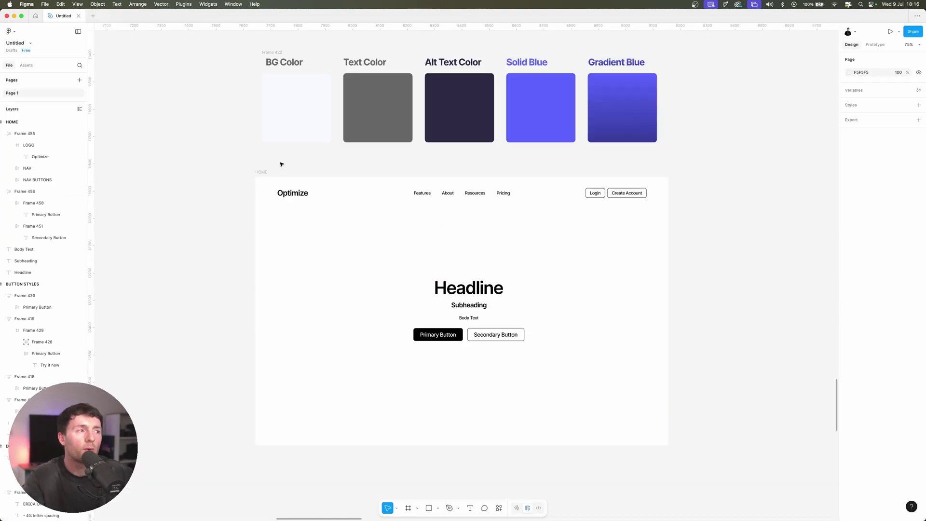
# Set the HOME frame's fill to F7F9FF by sampling the BG Color swatch above it
pyautogui.click(262, 171)
pyautogui.click(849, 280)
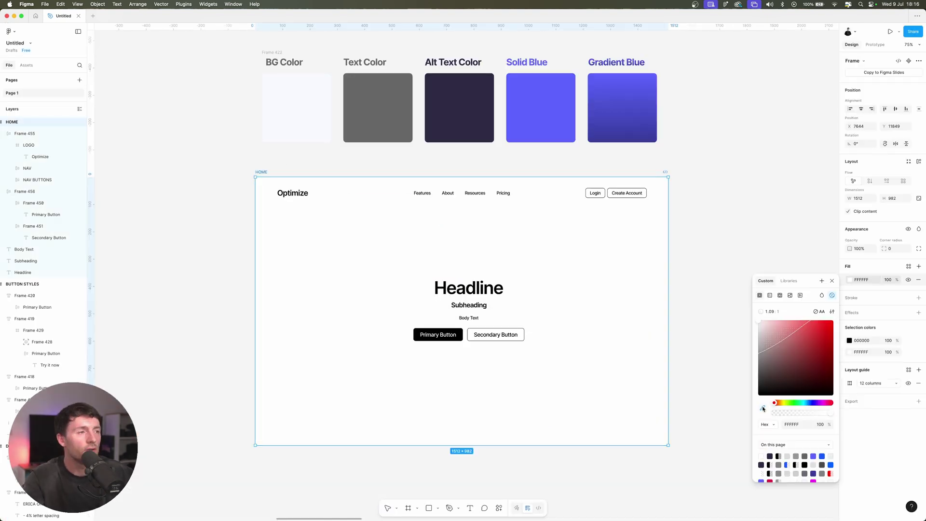
pyautogui.click(762, 408)
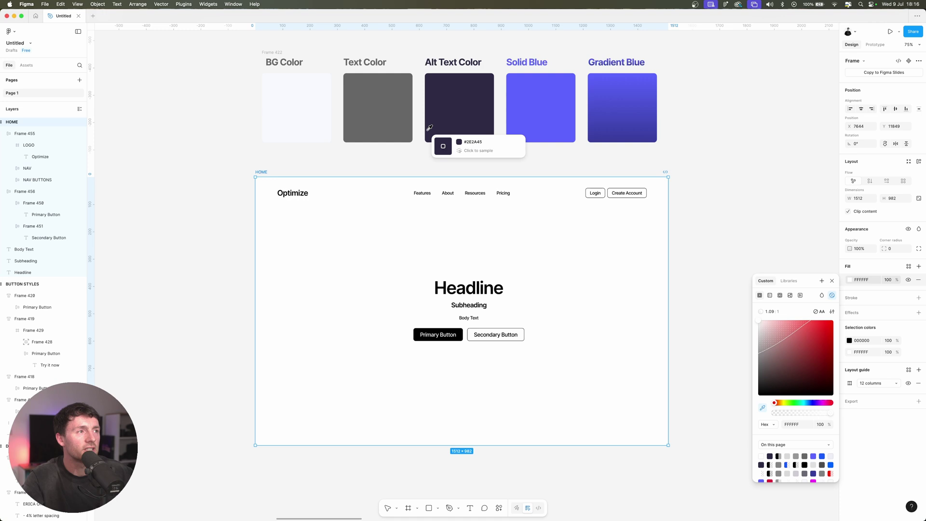
pyautogui.click(303, 110)
pyautogui.click(193, 166)
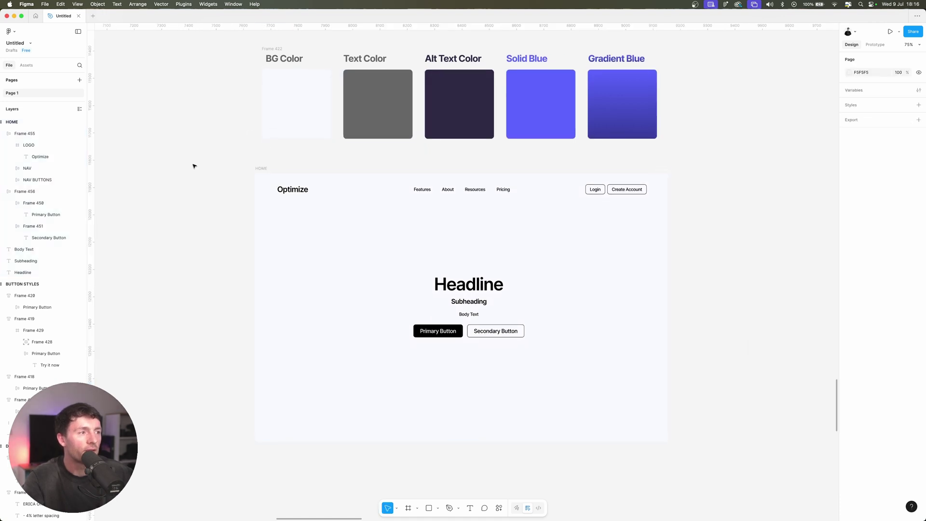
# Check the HOME frame's fill colour in the colour picker
pyautogui.scroll(-1, 194, 165)
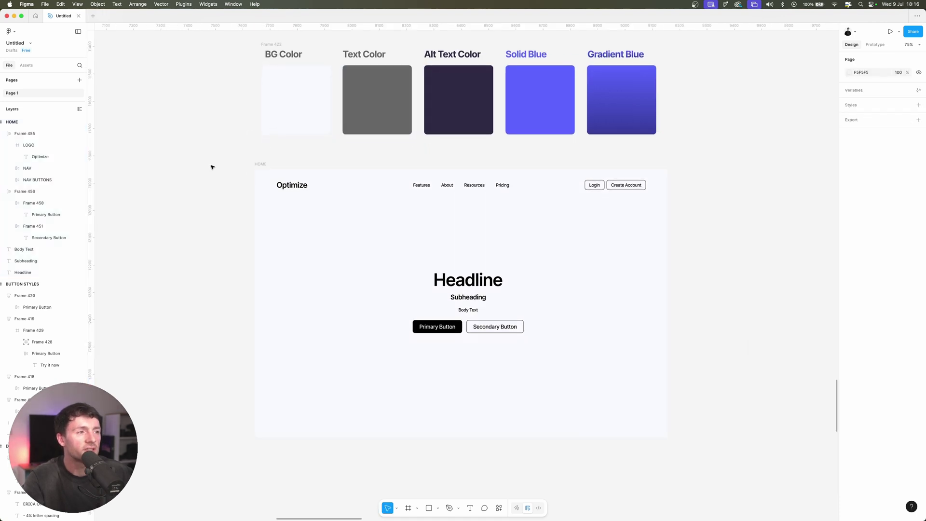
pyautogui.click(260, 164)
pyautogui.click(849, 280)
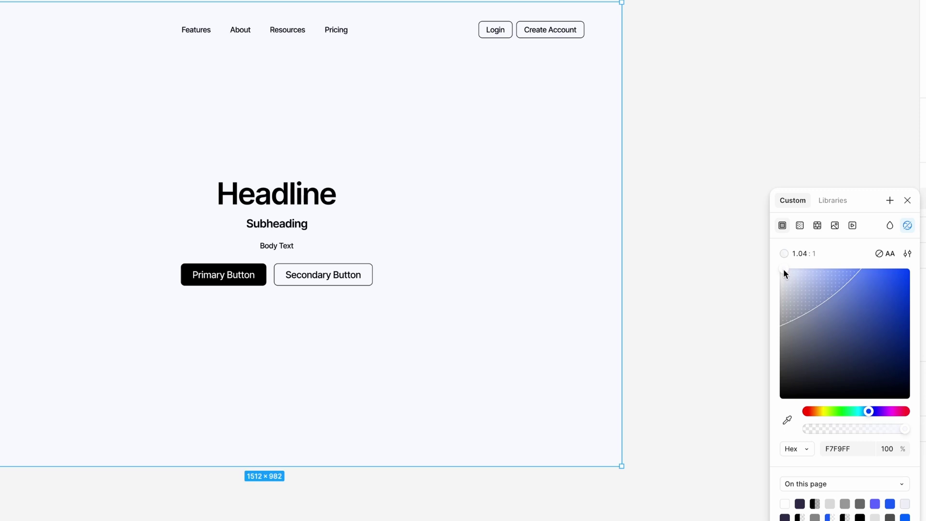
pyautogui.click(781, 107)
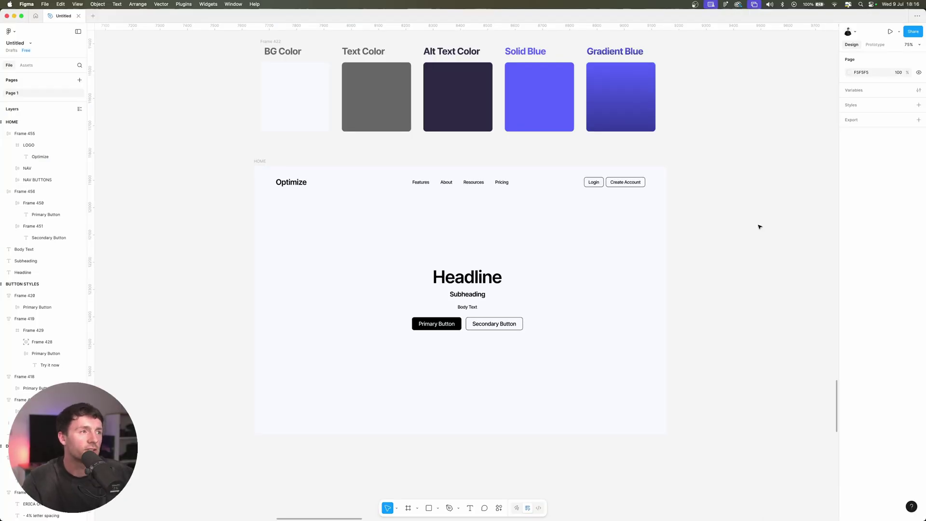
# Set the Optimize logo text's fill to 5C64FF by sampling the Solid Blue swatch
pyautogui.click(297, 183)
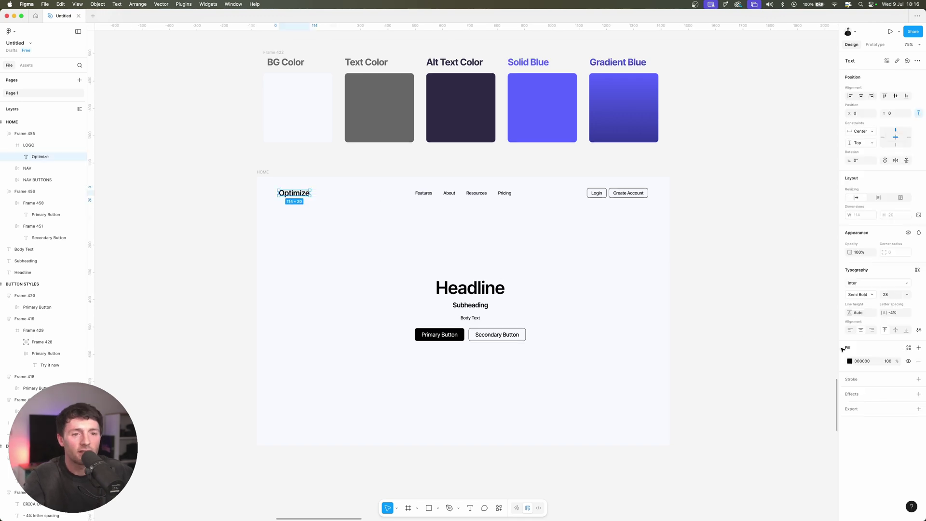
pyautogui.click(850, 362)
pyautogui.click(762, 441)
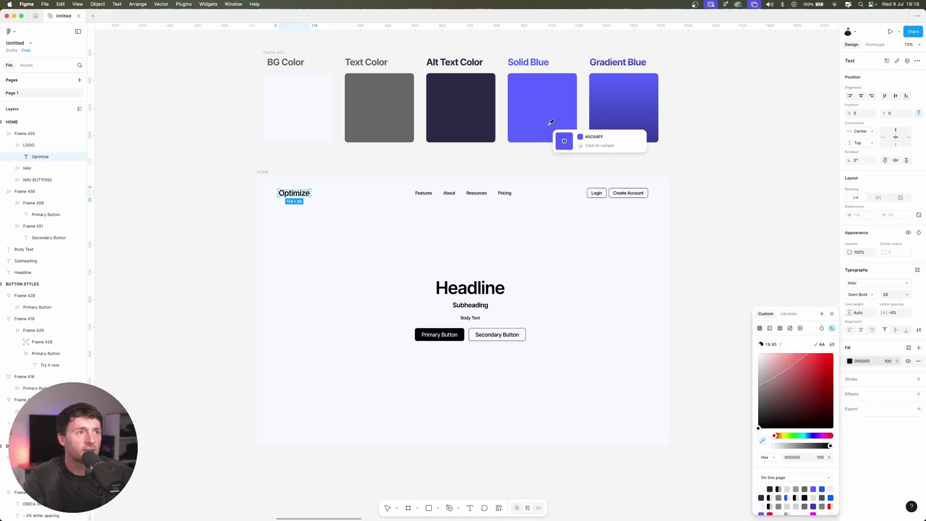
pyautogui.click(572, 115)
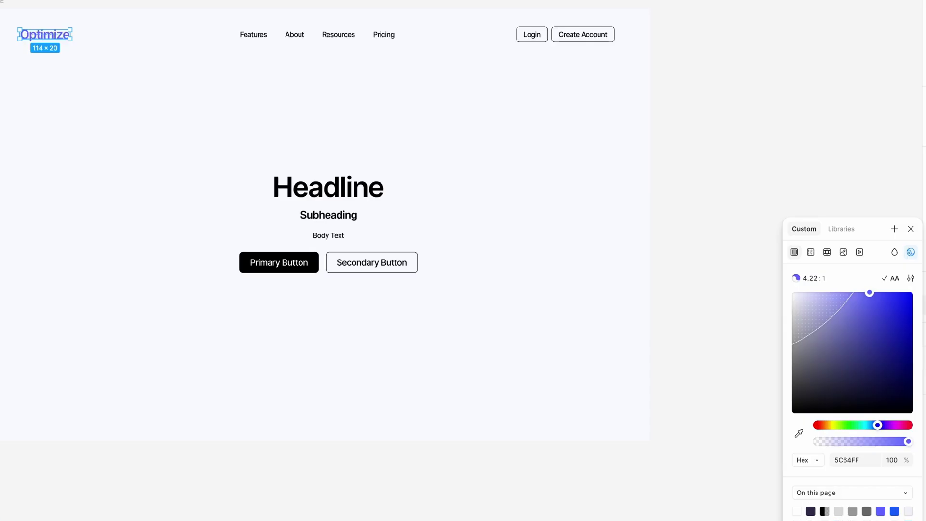
pyautogui.click(817, 147)
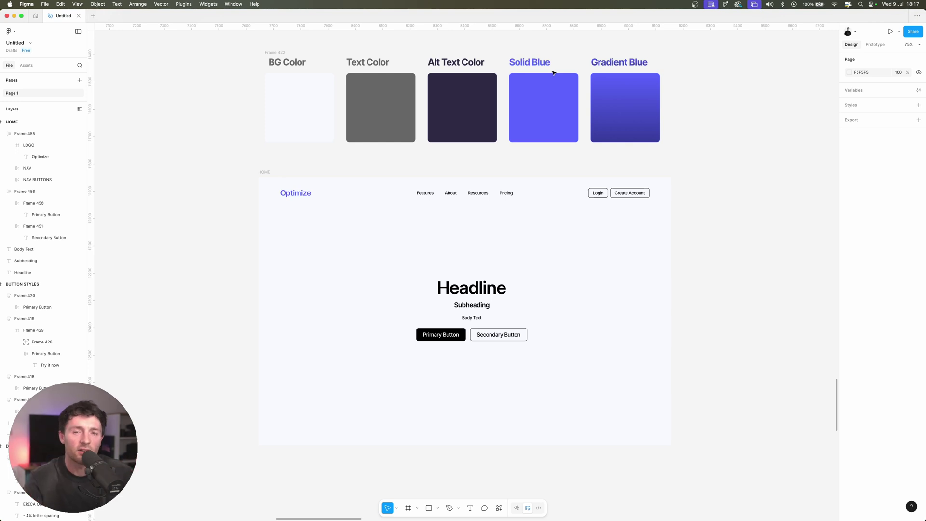
# Set the fill of the Features, About, Resources and Pricing links to 666666 by sampling the Text Color swatch
pyautogui.moveTo(236, 39); pyautogui.dragTo(504, 157)
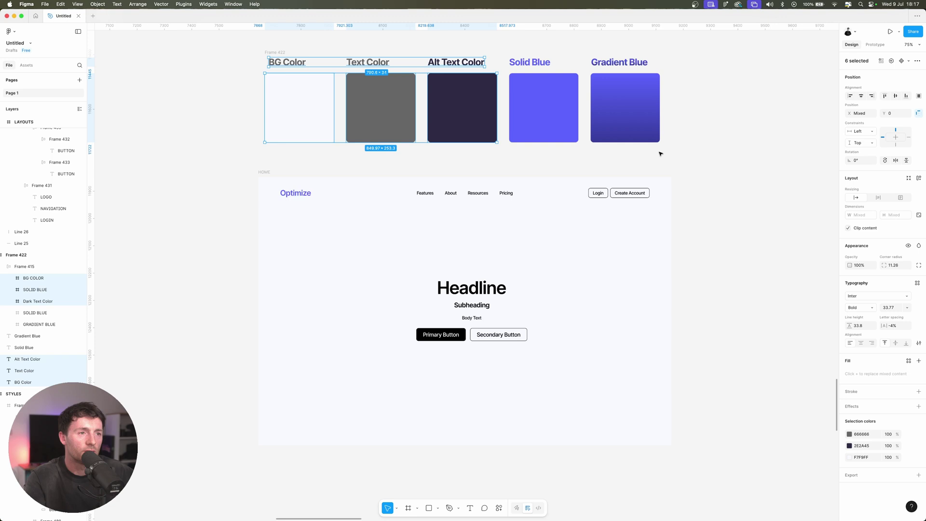
pyautogui.click(712, 156)
pyautogui.doubleClick(430, 193)
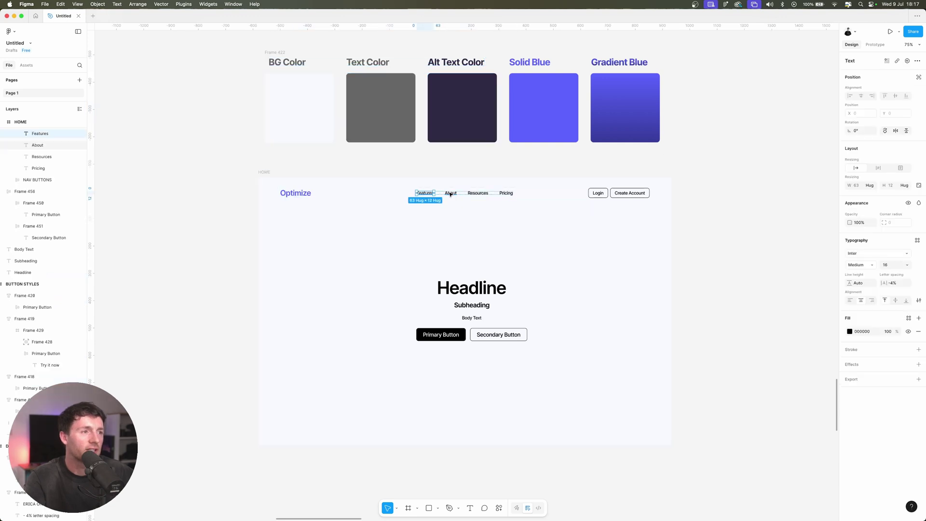
pyautogui.keyDown('shift'); pyautogui.click(451, 193); pyautogui.keyUp('shift')
pyautogui.keyDown('shift'); pyautogui.click(478, 193); pyautogui.keyUp('shift')
pyautogui.keyDown('shift'); pyautogui.click(506, 193); pyautogui.keyUp('shift')
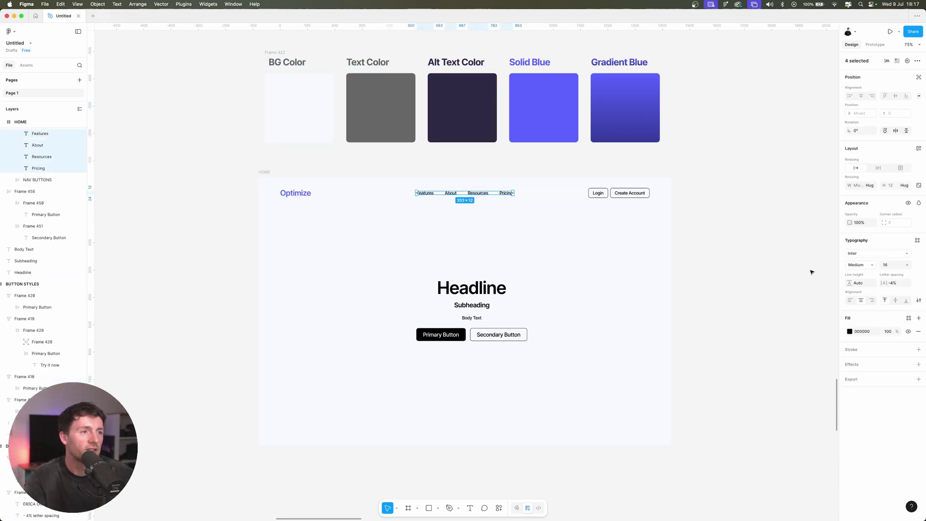
pyautogui.click(851, 331)
pyautogui.click(763, 440)
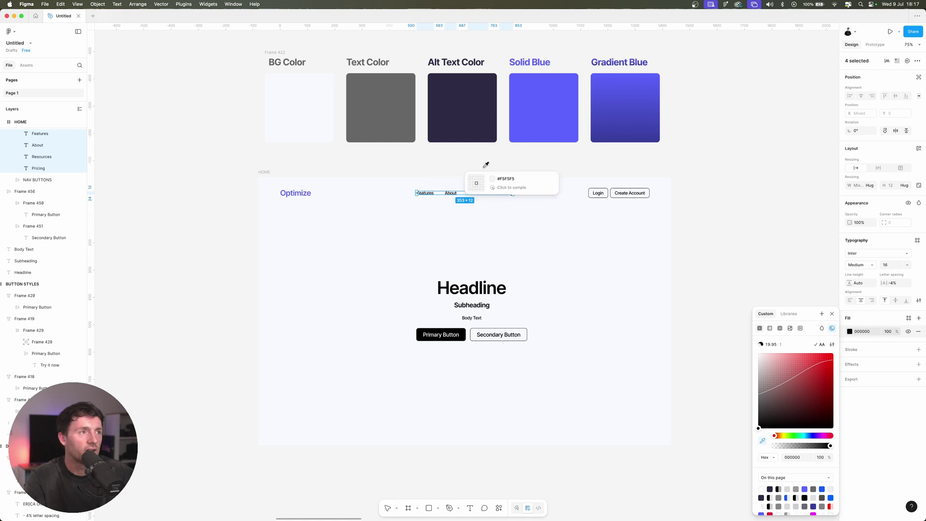
pyautogui.click(393, 108)
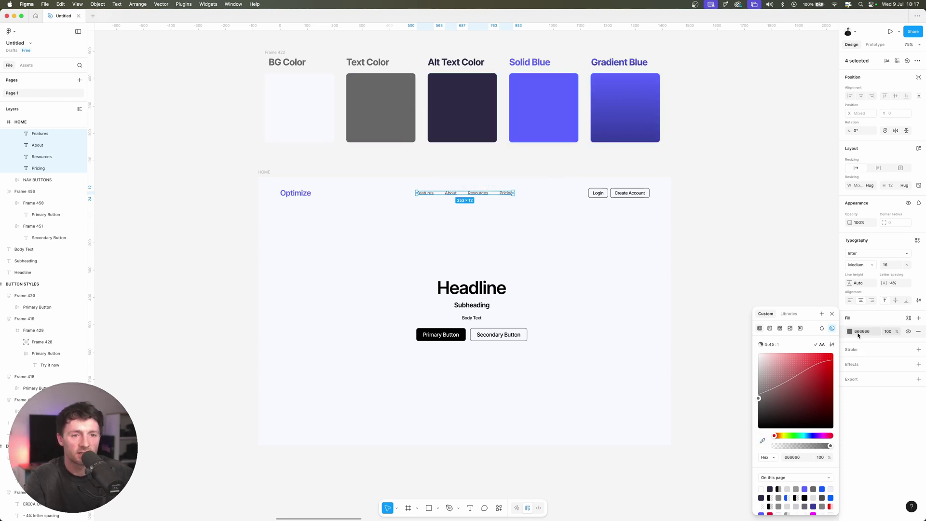
# Set the Body Text's fill to 666666 by sampling the Text Color swatch
pyautogui.click(472, 318)
pyautogui.click(850, 361)
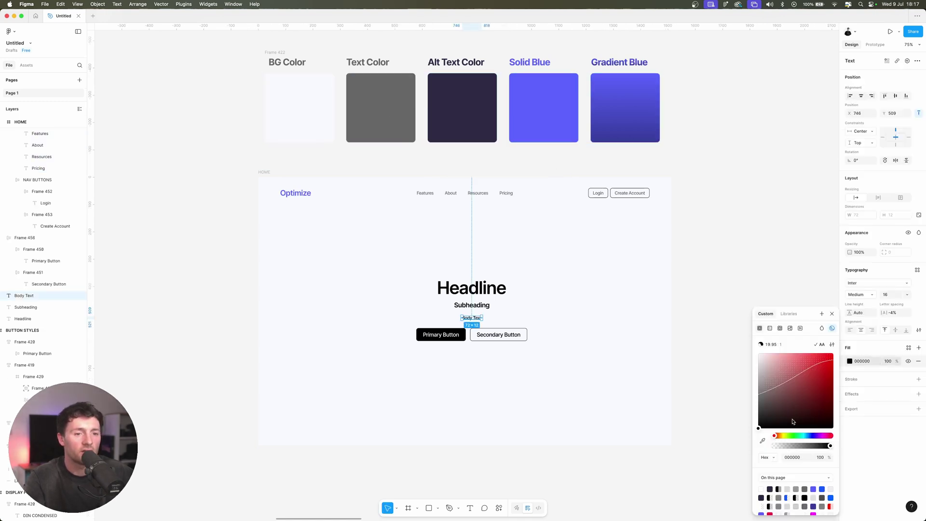
pyautogui.click(762, 440)
pyautogui.press('Escape')
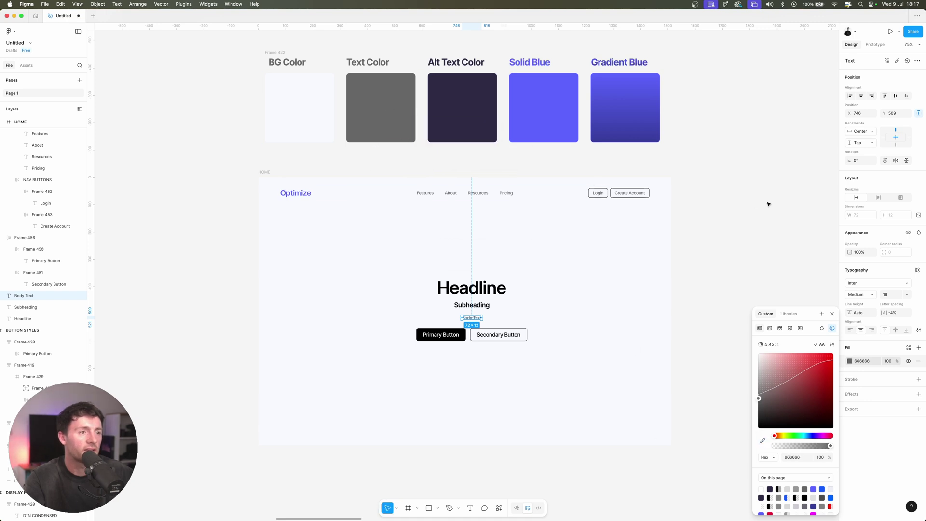
pyautogui.click(762, 201)
pyautogui.hotkey('ctrl', 'z')
# Set the Headline's fill to 2E2A45 by sampling the Alt Text Color swatch
pyautogui.hscroll(-2, 774, 323)
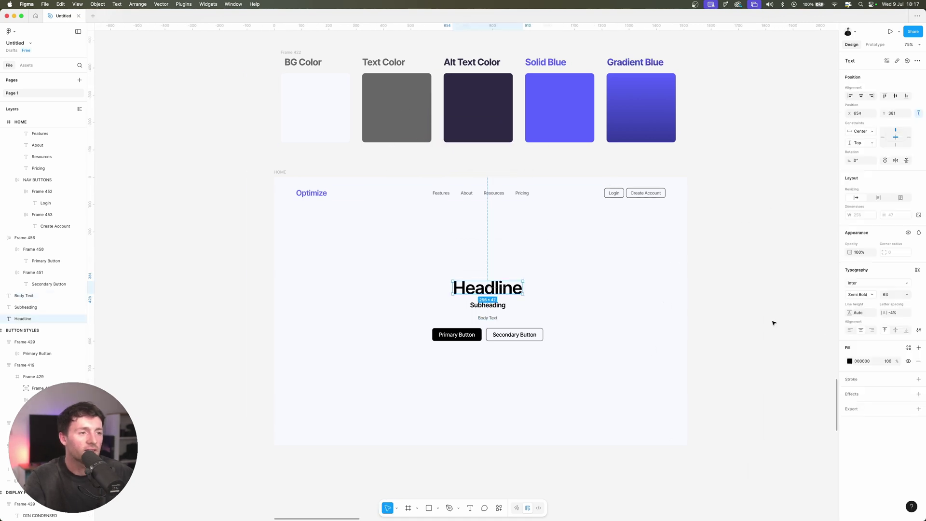
pyautogui.click(851, 360)
pyautogui.click(763, 440)
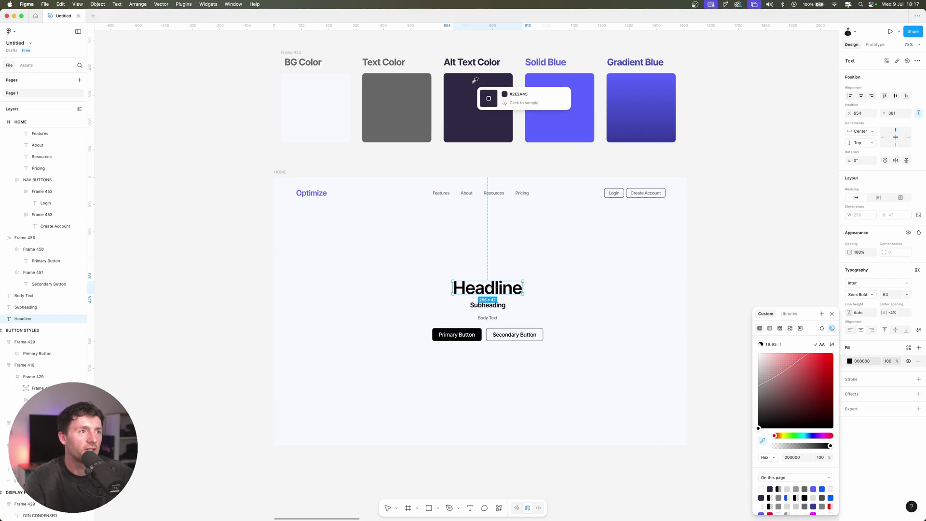
pyautogui.click(480, 103)
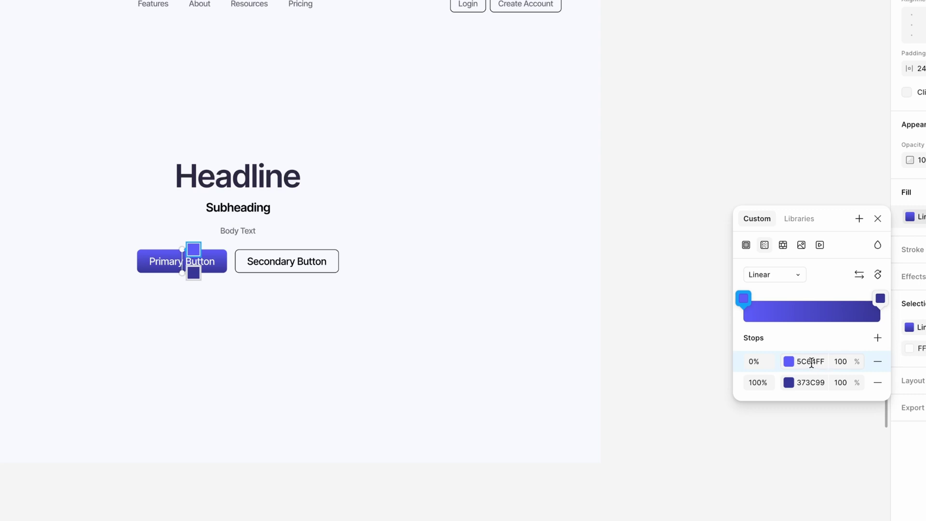
# Delete the Subheading and move the Headline down to Y 430, just above the Body Text
pyautogui.click(238, 208)
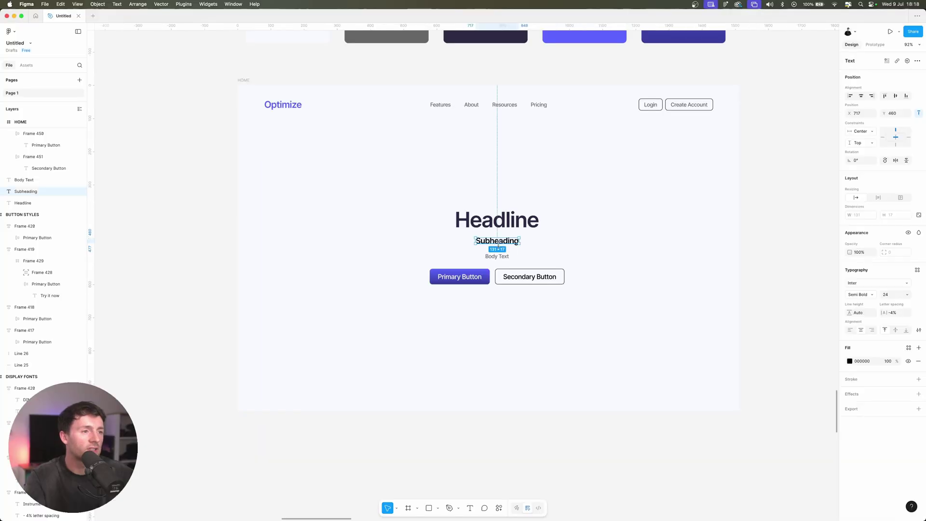
pyautogui.press('Delete')
pyautogui.moveTo(515, 222); pyautogui.dragTo(517, 239)
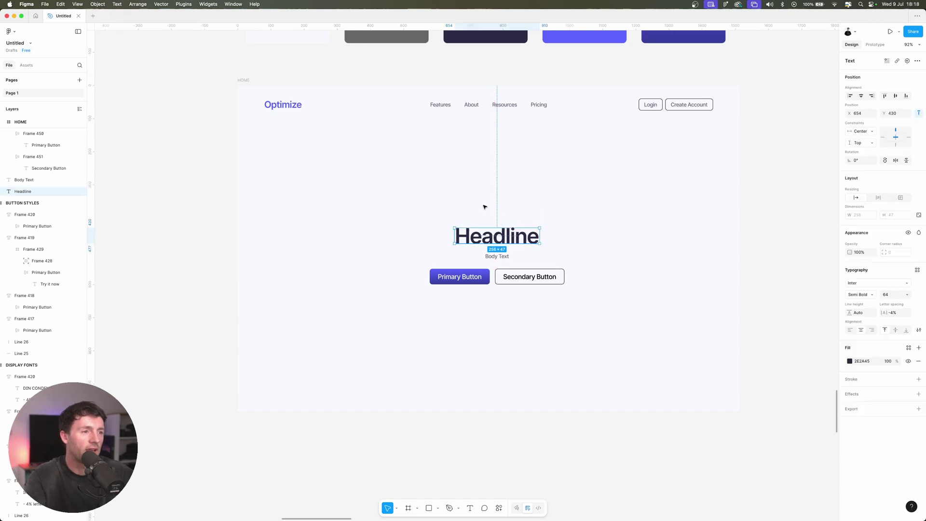
pyautogui.moveTo(397, 200); pyautogui.dragTo(637, 321)
# Set the stroke of the Login and Create Account buttons to DFDFDF
pyautogui.click(658, 101)
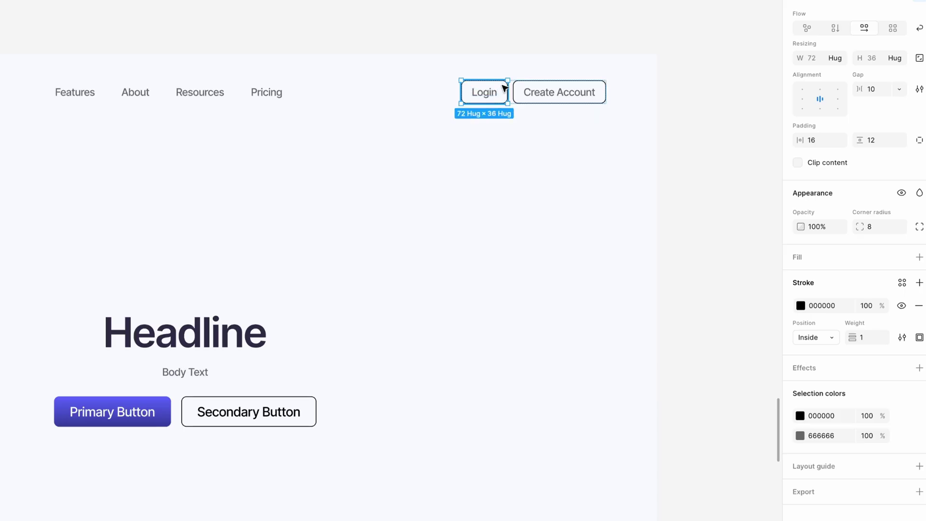
pyautogui.keyDown('shift'); pyautogui.click(680, 102); pyautogui.keyUp('shift')
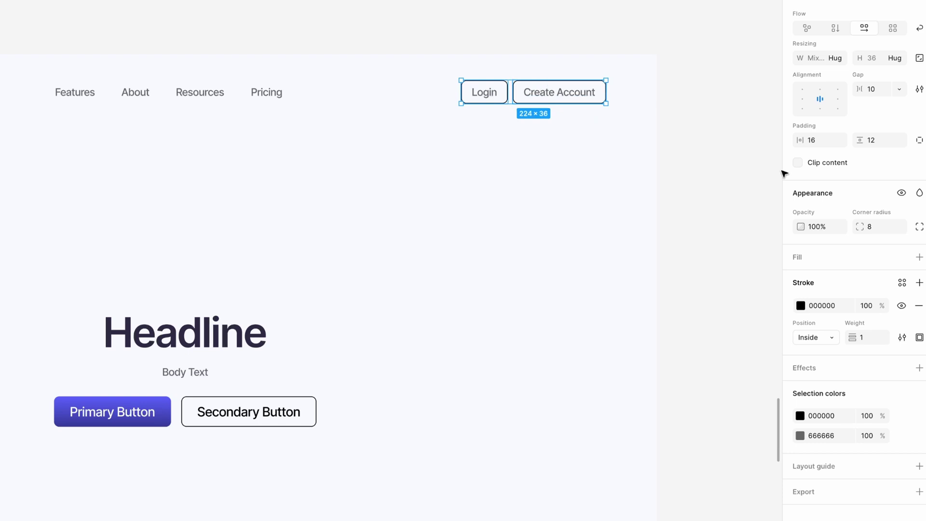
pyautogui.click(828, 310)
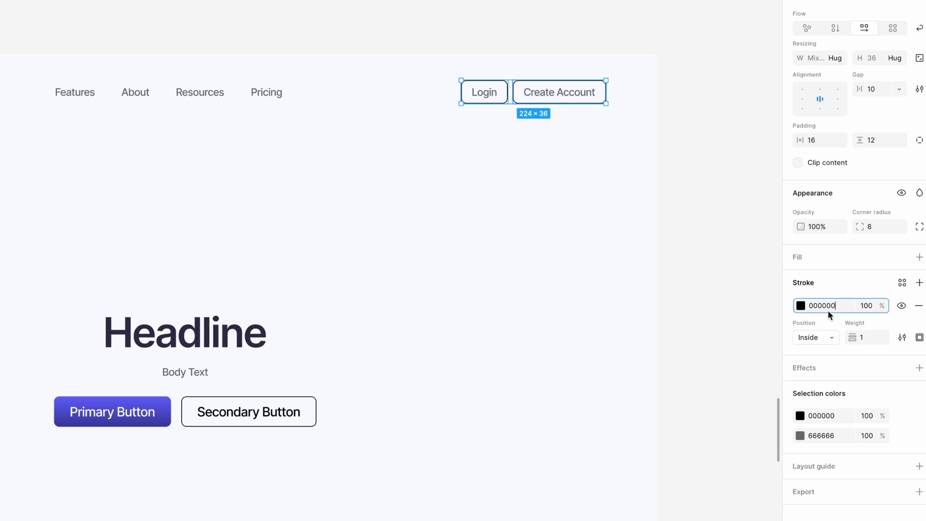
pyautogui.write('DFDFDF')
pyautogui.press('Return')
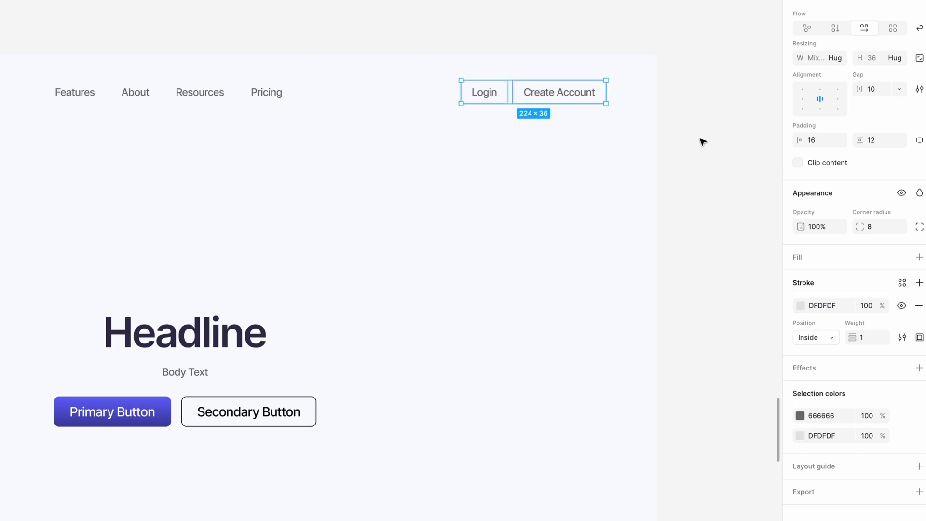
pyautogui.click(707, 142)
# Give the Secondary Button a DFDFDF outline and 666666 label text
pyautogui.scroll(-2, 708, 142)
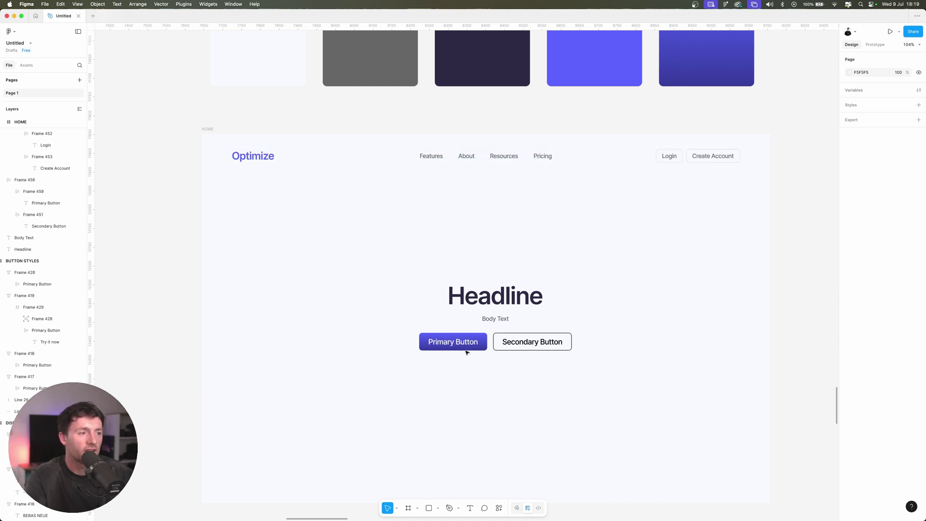
pyautogui.keyDown('super'); pyautogui.click(564, 342); pyautogui.keyUp('super')
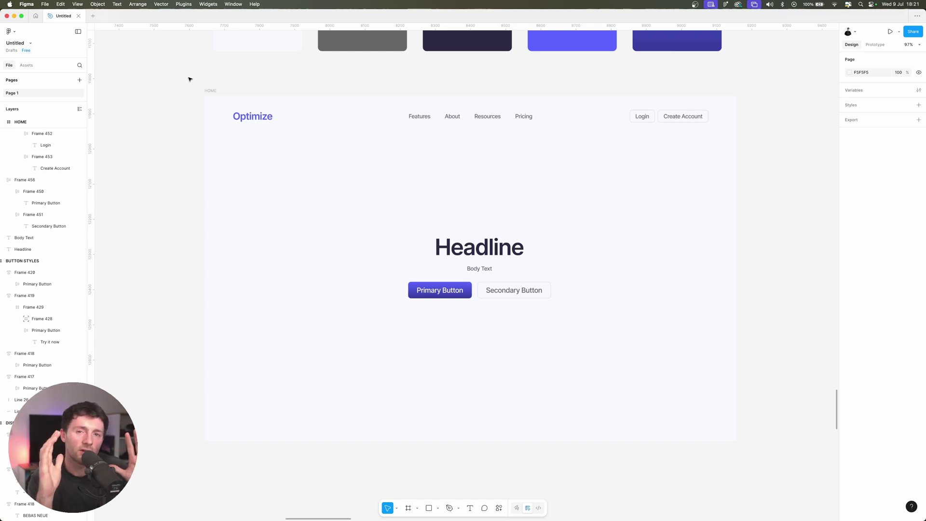
# Replace the Headline with "Your workforce, optimised perfectly." on two lines and move it up clear of the Body Text
pyautogui.scroll(1, 596, 265)
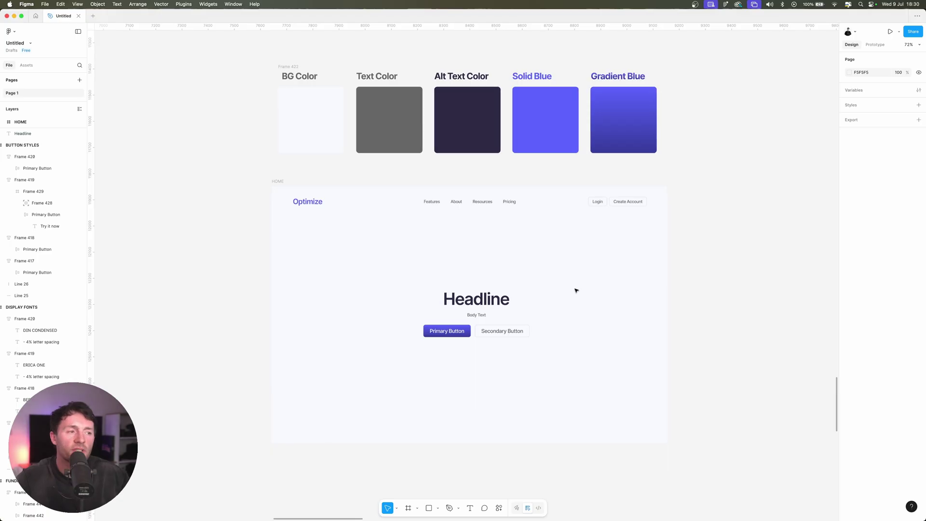
pyautogui.click(478, 300)
pyautogui.doubleClick(478, 301)
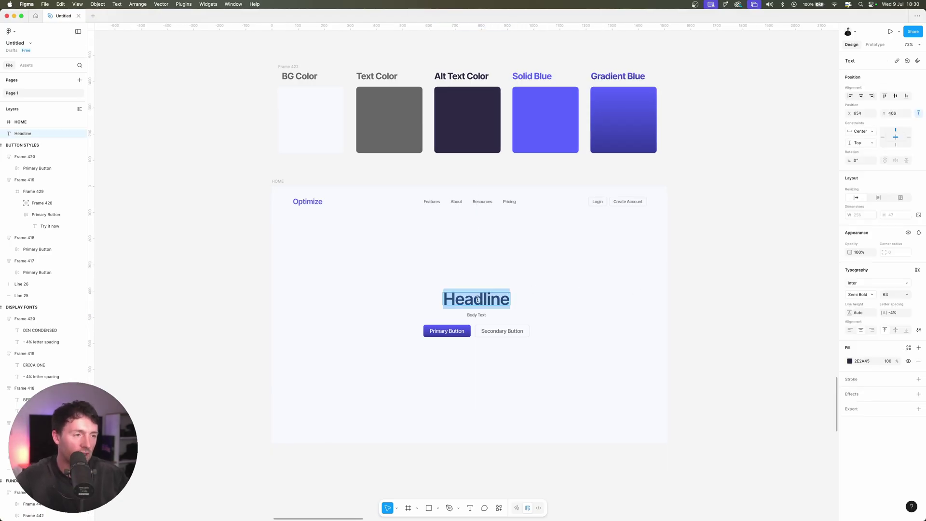
pyautogui.write('Your workforce, optimised perfectly.')
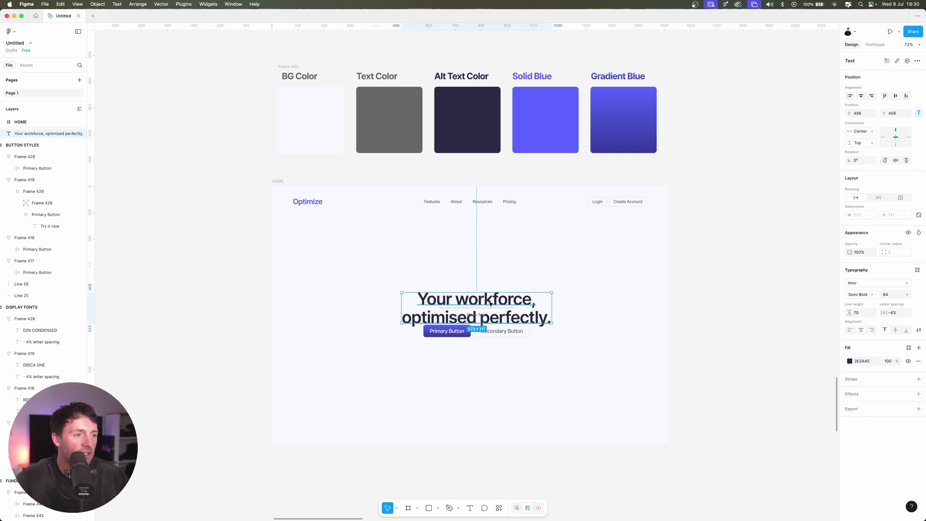
pyautogui.moveTo(490, 304); pyautogui.dragTo(492, 287)
pyautogui.click(533, 263)
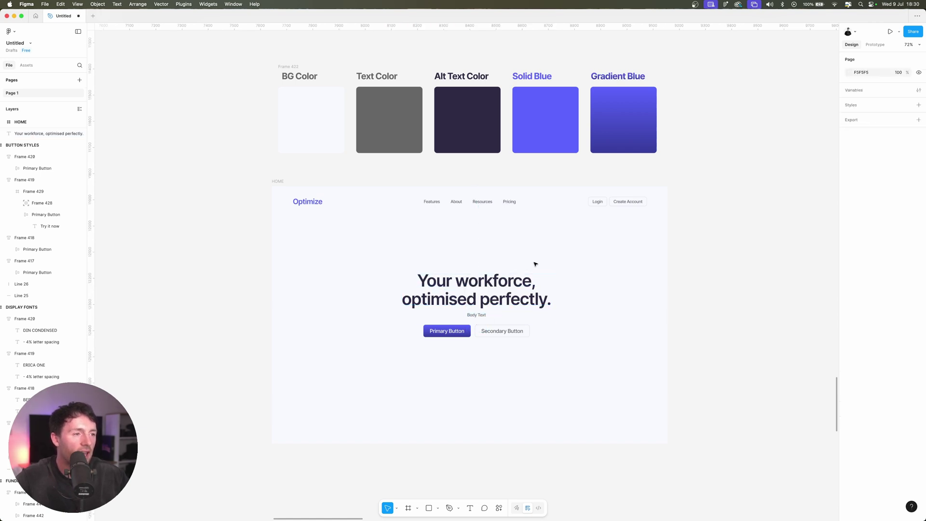
pyautogui.hscroll(-2, 535, 263)
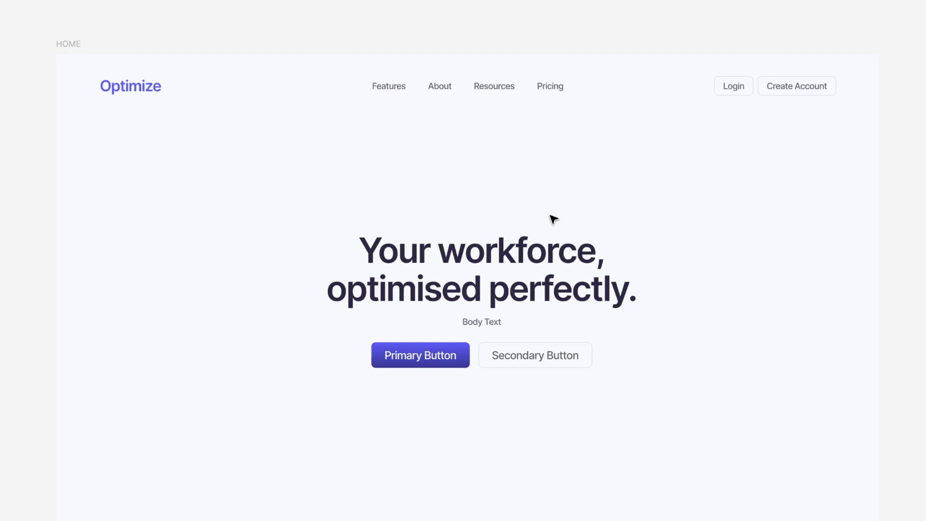
pyautogui.moveTo(504, 285); pyautogui.dragTo(554, 281)
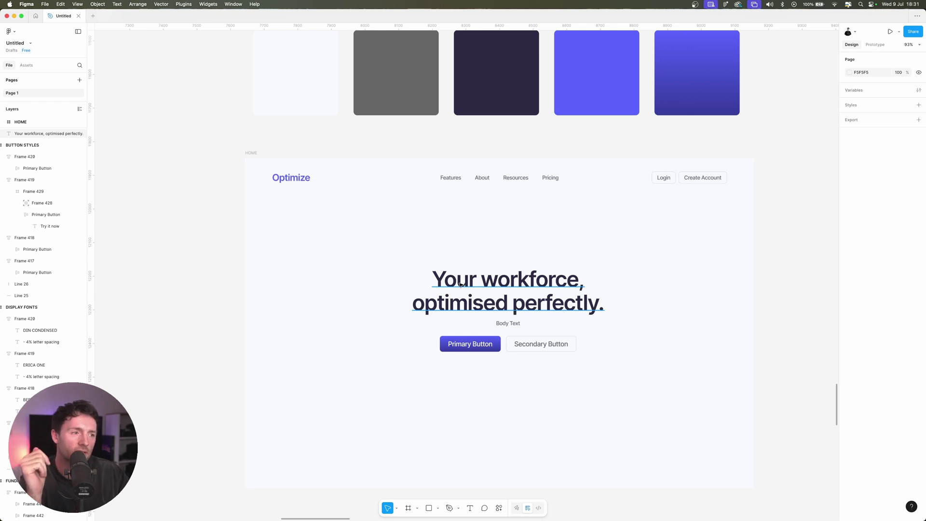
pyautogui.scroll(-2, 575, 249)
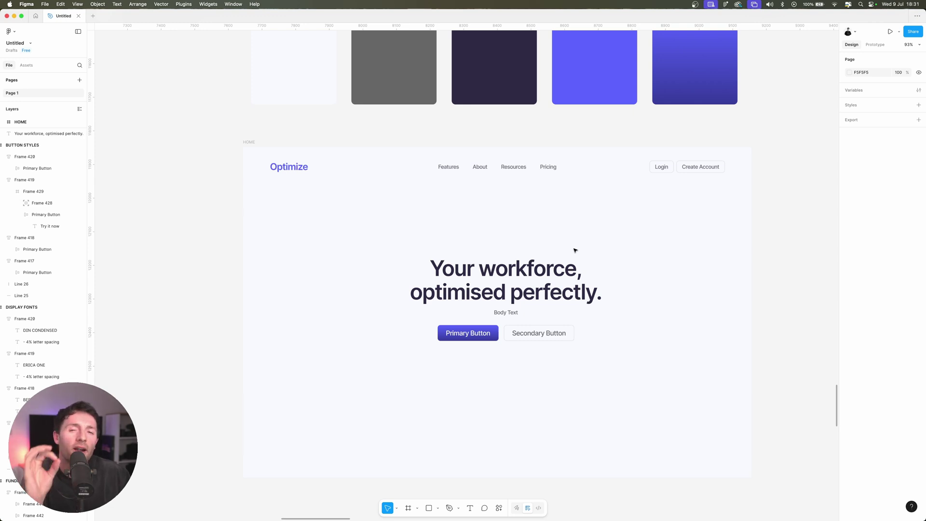
# Replace the Body Text with "Our all-in-one SaaS dashboard gives you real-time insights, performance tracking, and intelligent scheduling tools to optimise every aspect of your workforce."
pyautogui.scroll(2, 575, 250)
pyautogui.doubleClick(562, 349)
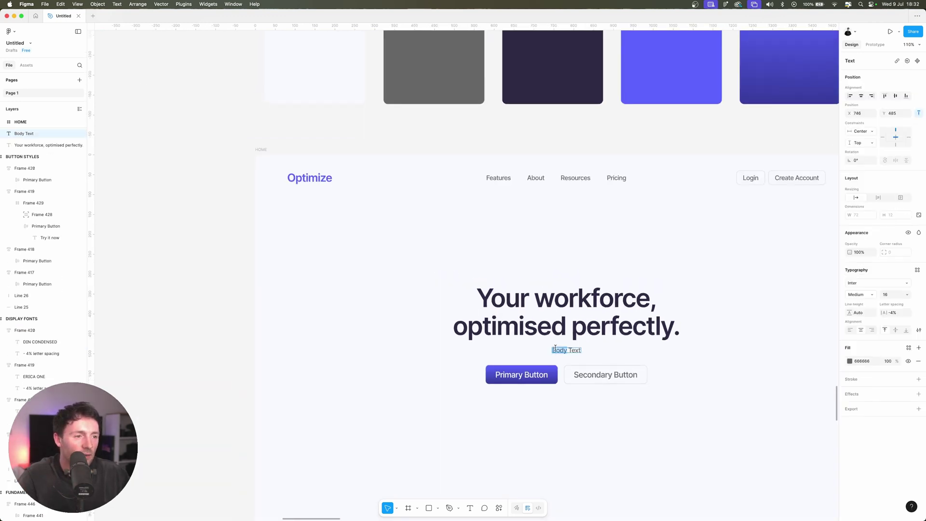
pyautogui.write('Our all-in-one SaaS dashboard gives you real-time insights, performance tracking, and intelligent scheduling tools to optimise every aspect of your workforce.')
pyautogui.press('Escape')
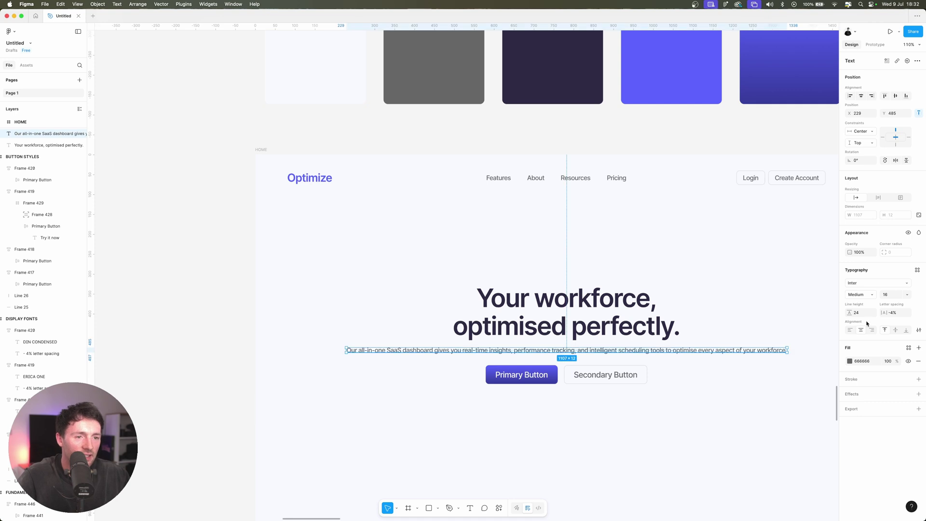
# Narrow the paragraph's text box until it wraps onto three lines beneath the headline
pyautogui.moveTo(788, 350); pyautogui.dragTo(664, 354)
pyautogui.hotkey('shift', 'a')
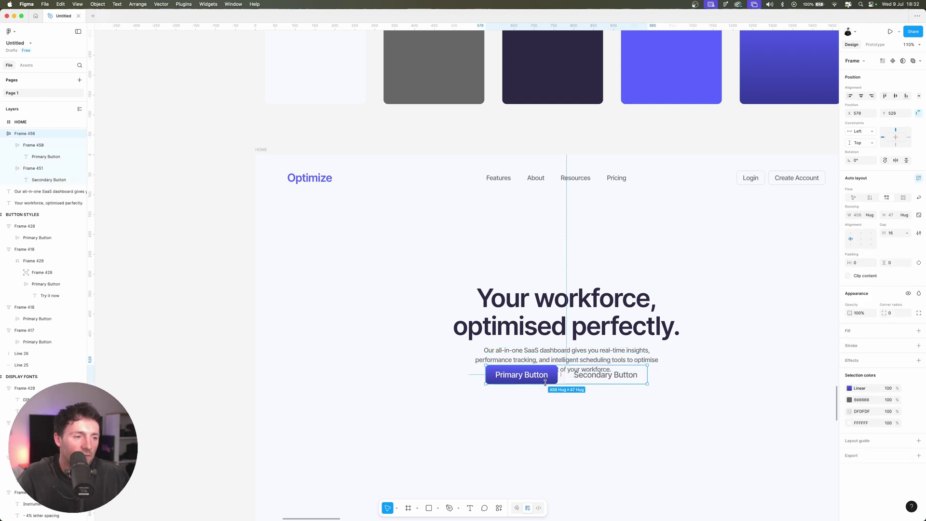
# Move the button row down clear of the paragraph and narrow the paragraph's text box to 419 wide
pyautogui.moveTo(602, 375); pyautogui.dragTo(606, 393)
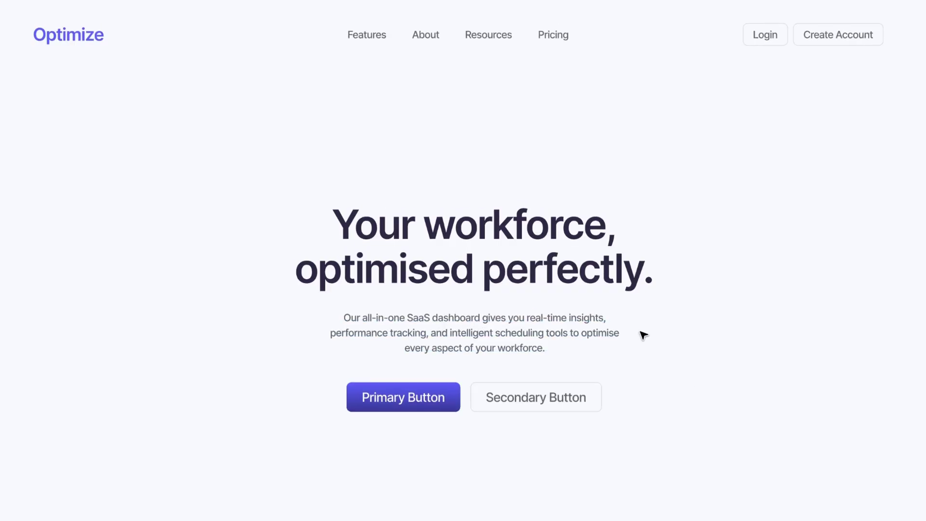
pyautogui.click(570, 330)
pyautogui.click(528, 258)
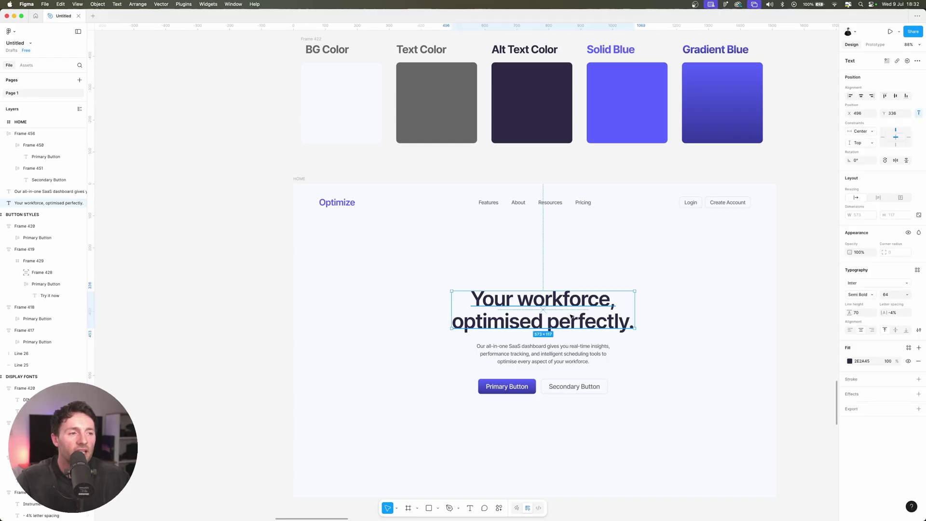
pyautogui.click(562, 360)
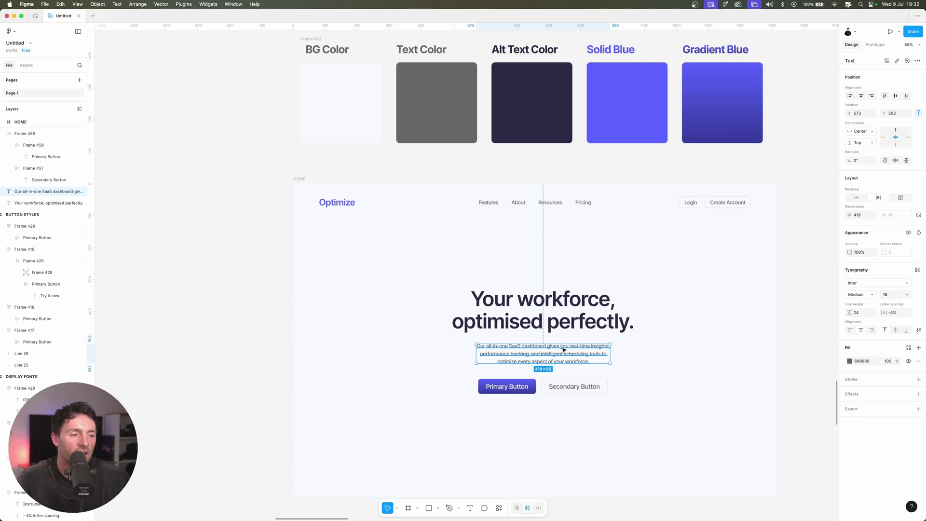
# Replace the placeholder button row with the copied pair of Explore Features and Try it now buttons
pyautogui.rightClick(27, 132)
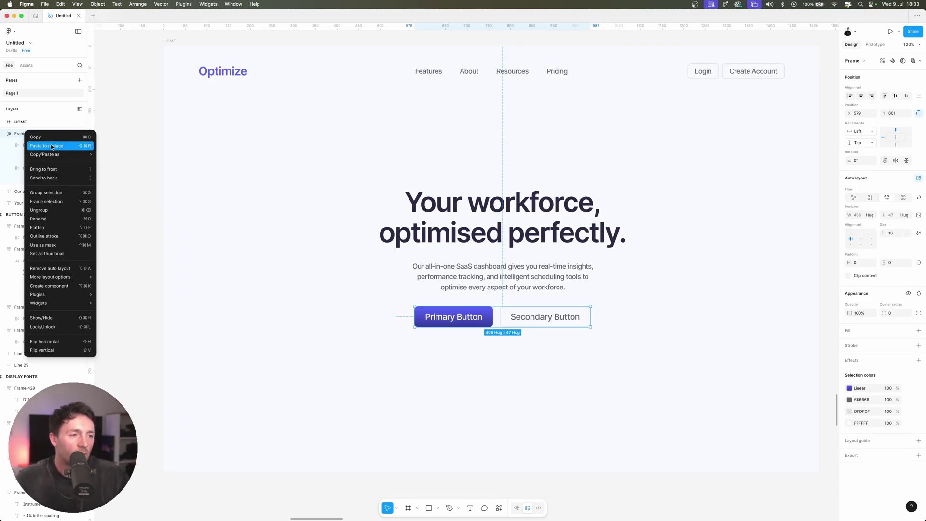
pyautogui.click(52, 147)
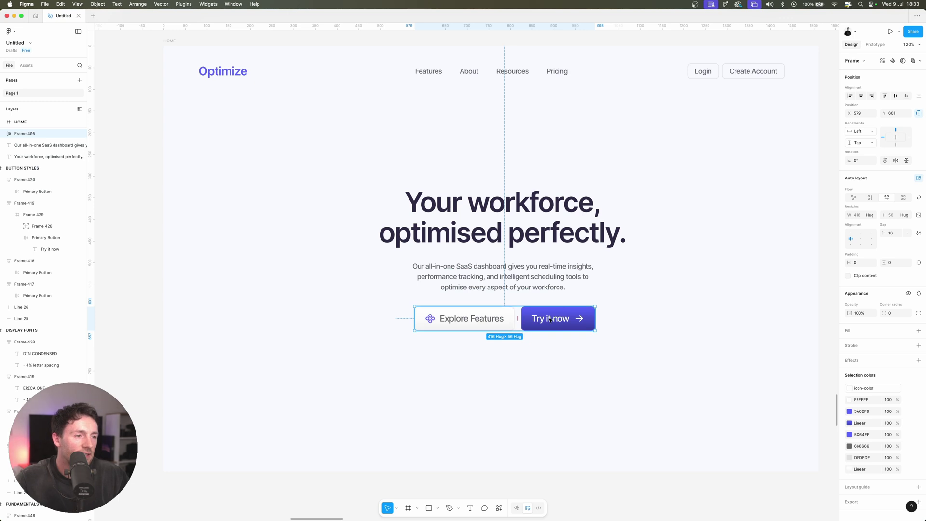
pyautogui.press('Escape')
pyautogui.scroll(2, 531, 338)
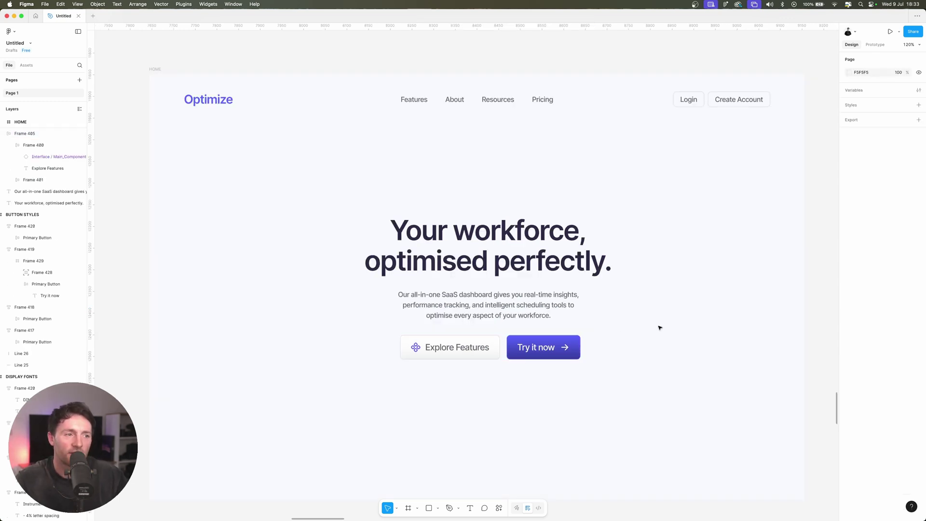
pyautogui.scroll(-2, 660, 326)
# Paste the "Over 1,500" five-star ratings row into the HOME frame and centre it above the headline
pyautogui.click(556, 212)
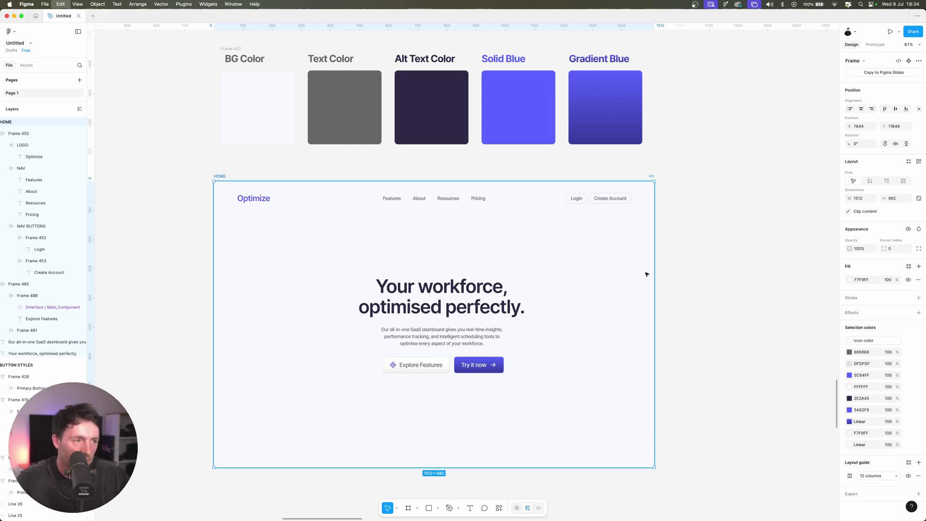
pyautogui.hotkey('ctrl', 'v')
pyautogui.moveTo(341, 186); pyautogui.dragTo(467, 266)
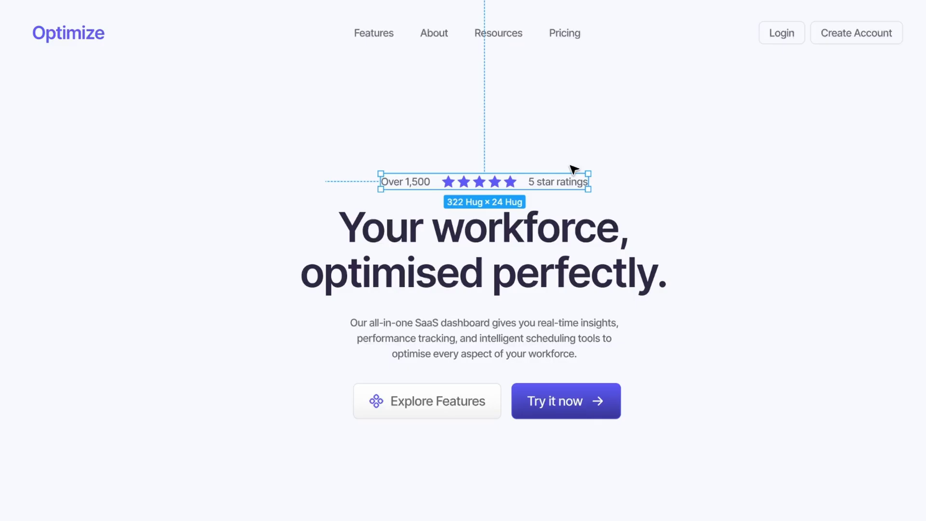
pyautogui.click(682, 162)
pyautogui.click(463, 184)
pyautogui.moveTo(463, 184); pyautogui.dragTo(492, 182)
pyautogui.click(719, 134)
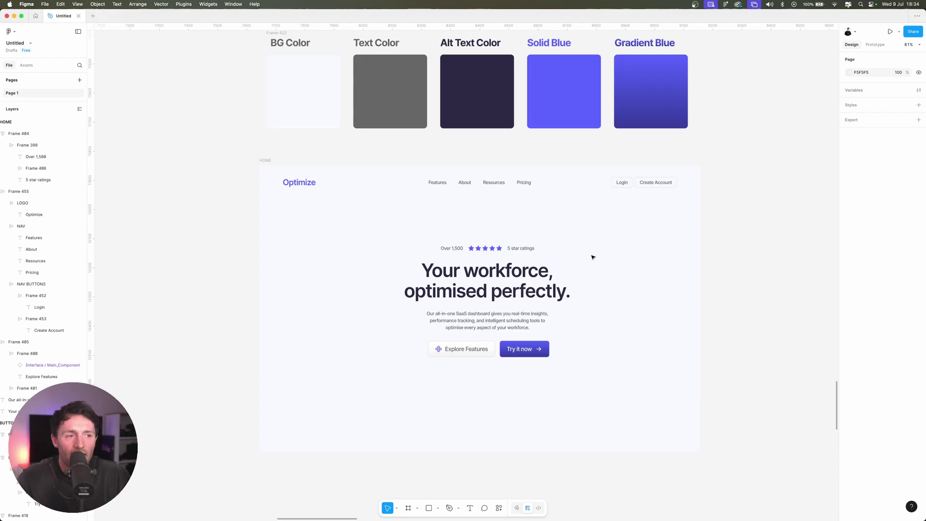
# Wrap the ratings row, headline, paragraph and buttons in a vertical auto layout with a gap of 32, centred horizontally in the frame
pyautogui.moveTo(366, 230); pyautogui.dragTo(624, 399)
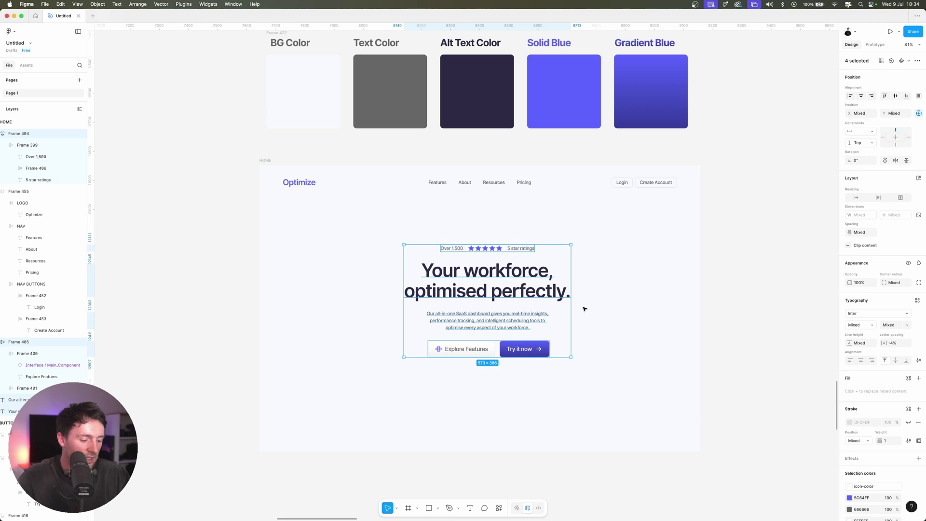
pyautogui.hotkey('shift', 'a')
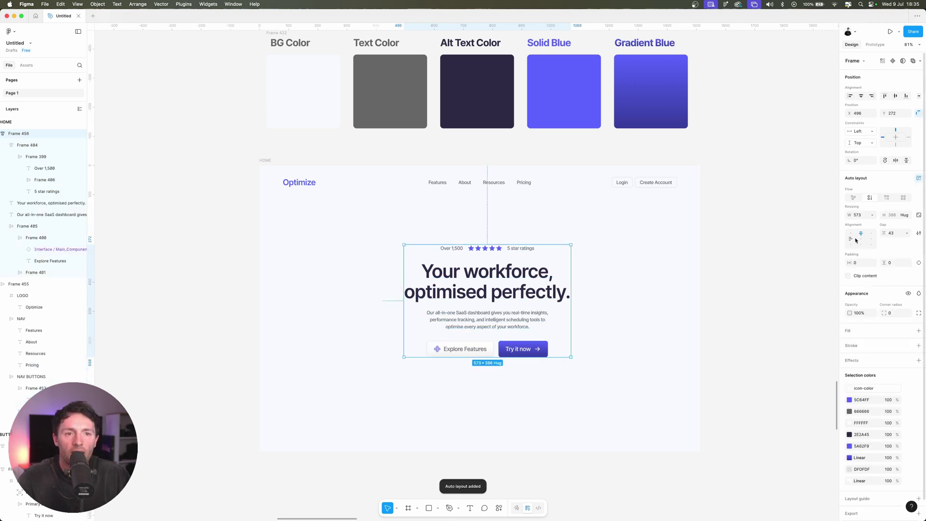
pyautogui.click(896, 235)
pyautogui.write('32')
pyautogui.press('Return')
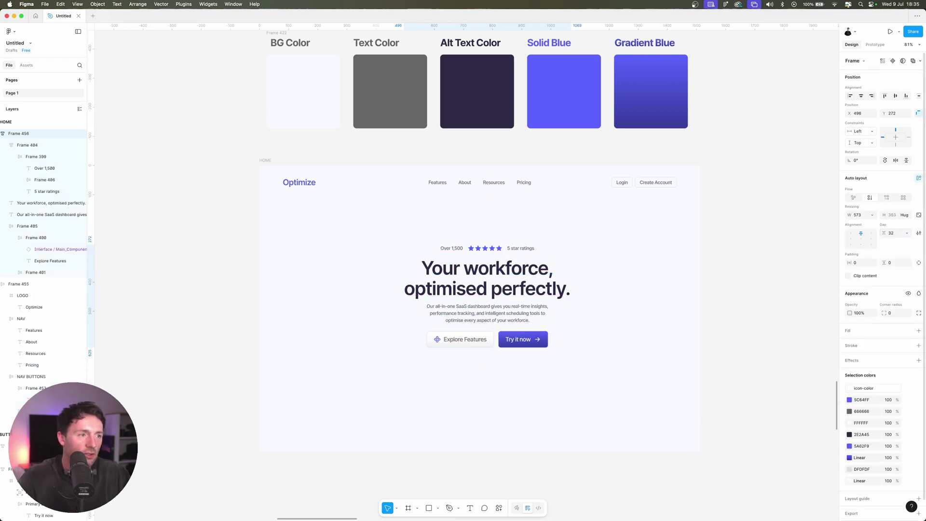
pyautogui.click(861, 96)
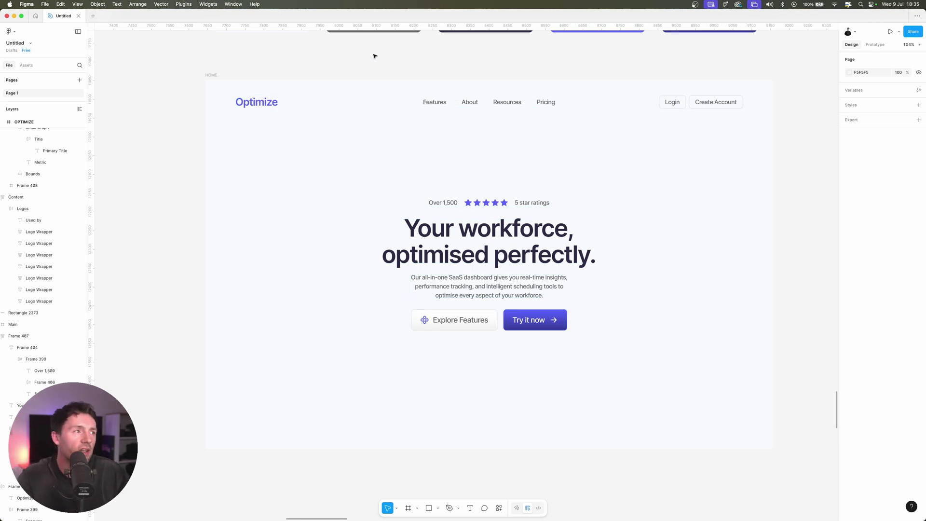
# Add the Reports dashboard mock-up to the HOME frame, centred below the hero content and cropped by the frame's lower edge
pyautogui.click(210, 75)
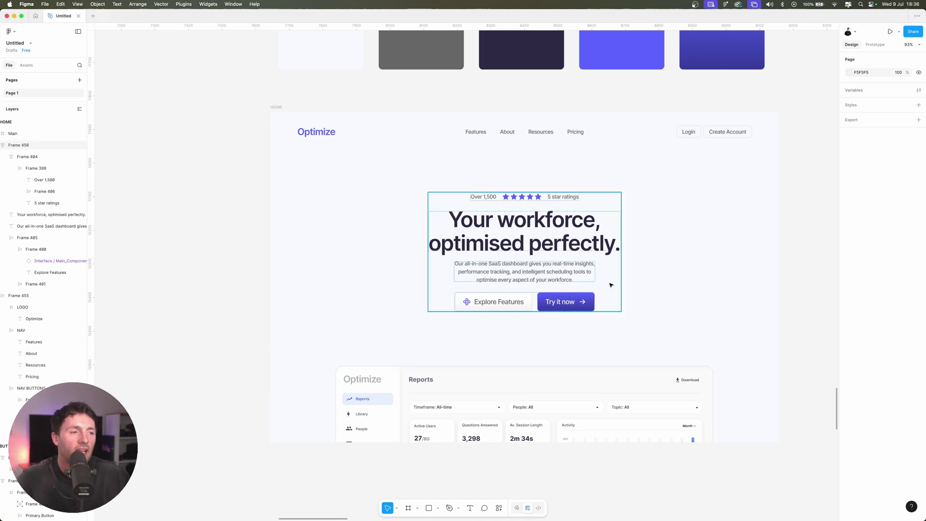
pyautogui.scroll(-3, 644, 279)
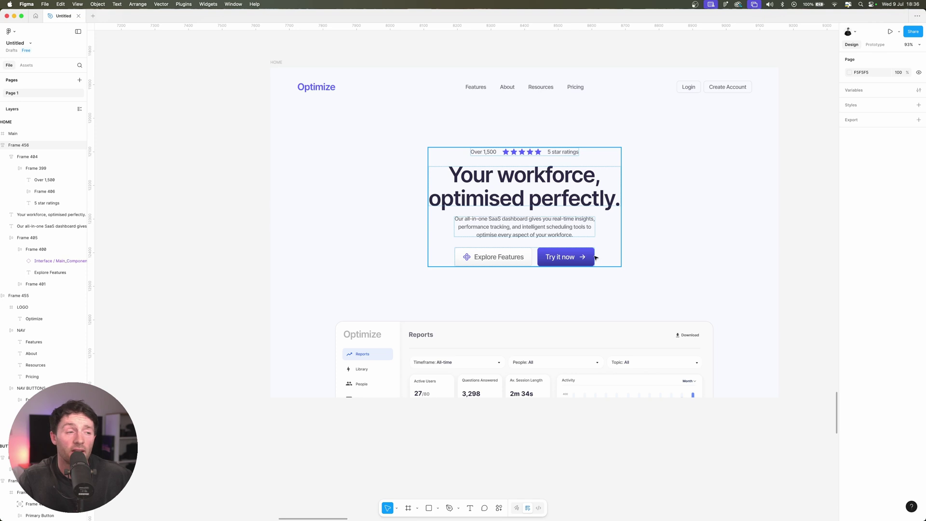
pyautogui.scroll(5, 595, 258)
pyautogui.scroll(1, 579, 201)
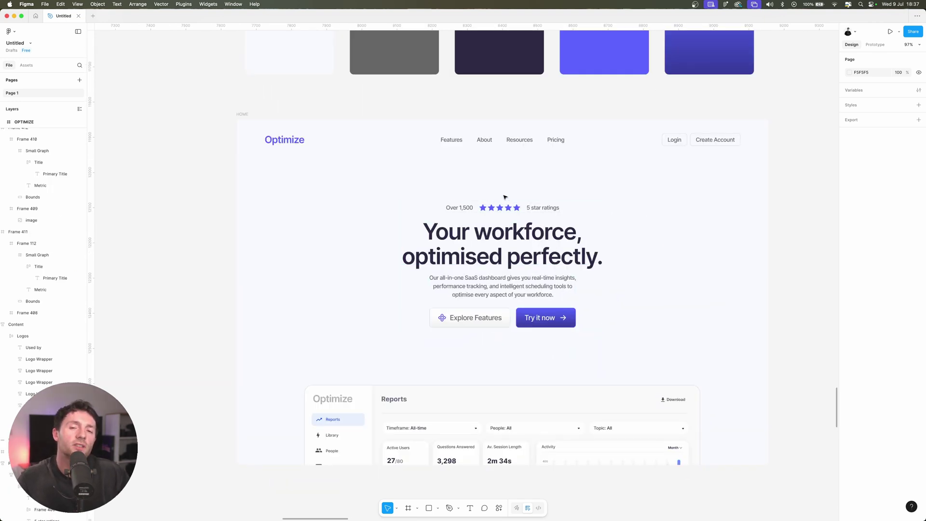
# Paste the "Used by" company logo row into the HOME frame, between the buttons and the dashboard mock-up
pyautogui.click(242, 114)
pyautogui.hotkey('ctrl', 'v')
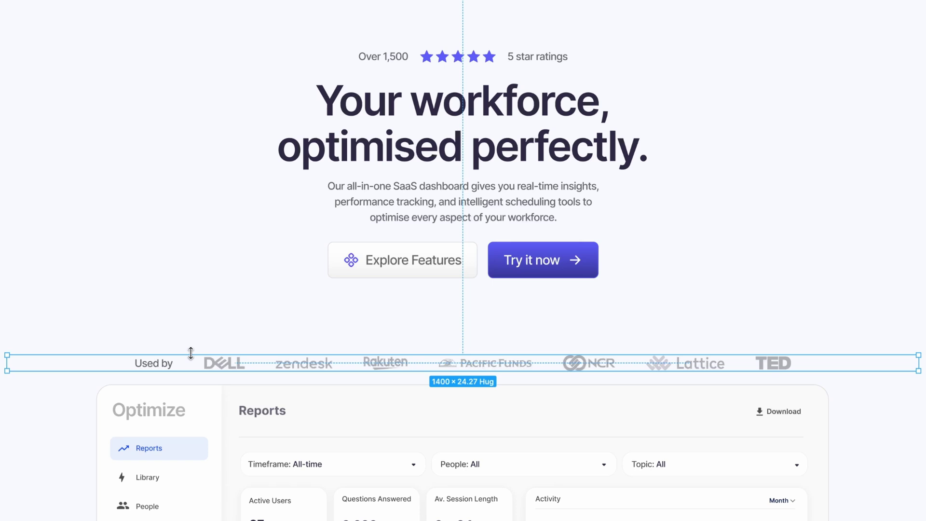
pyautogui.click(816, 287)
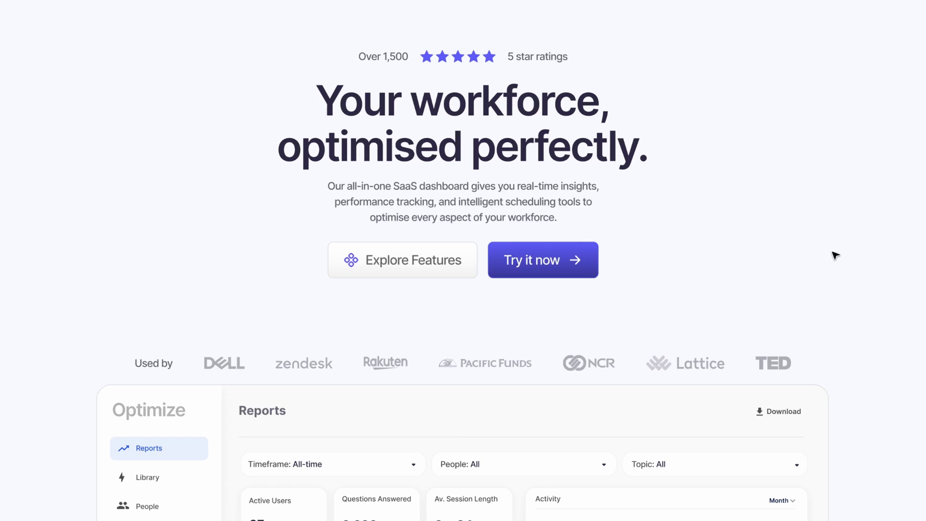
# Add the Questions Answered and New recruits hired portrait cards to the HOME frame, one on each side of the headline
pyautogui.click(588, 108)
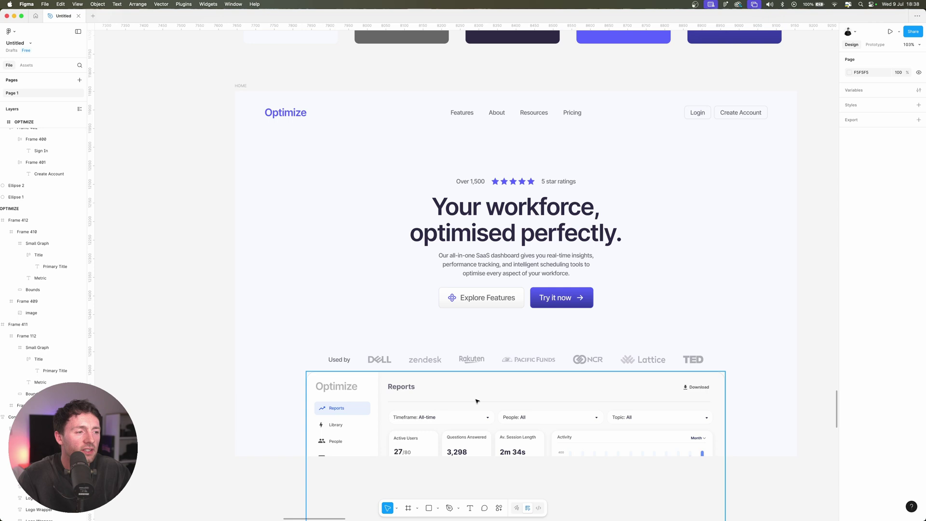
pyautogui.press('super+z')
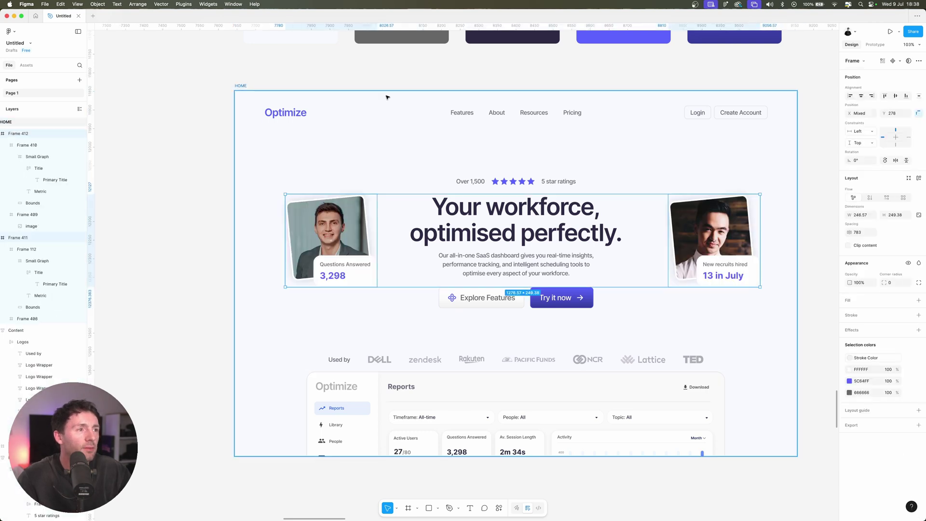
pyautogui.click(480, 76)
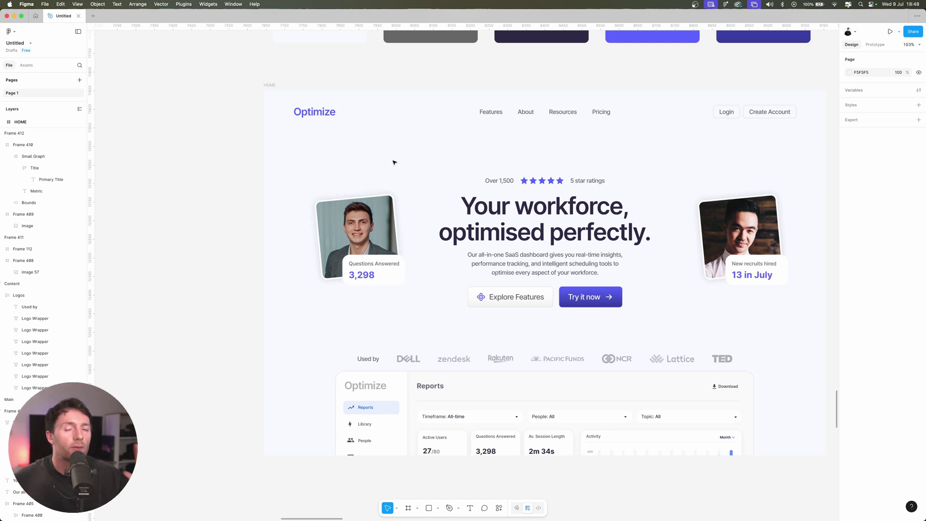
# Examine how the Questions Answered portrait card is built, testing the position of its photo and its overlapping stat box
pyautogui.click(359, 232)
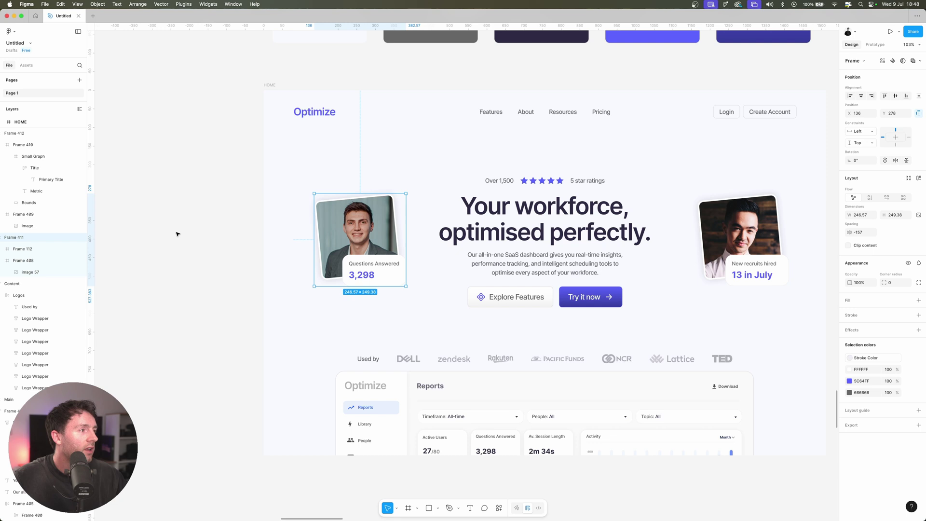
pyautogui.hscroll(-2, 275, 234)
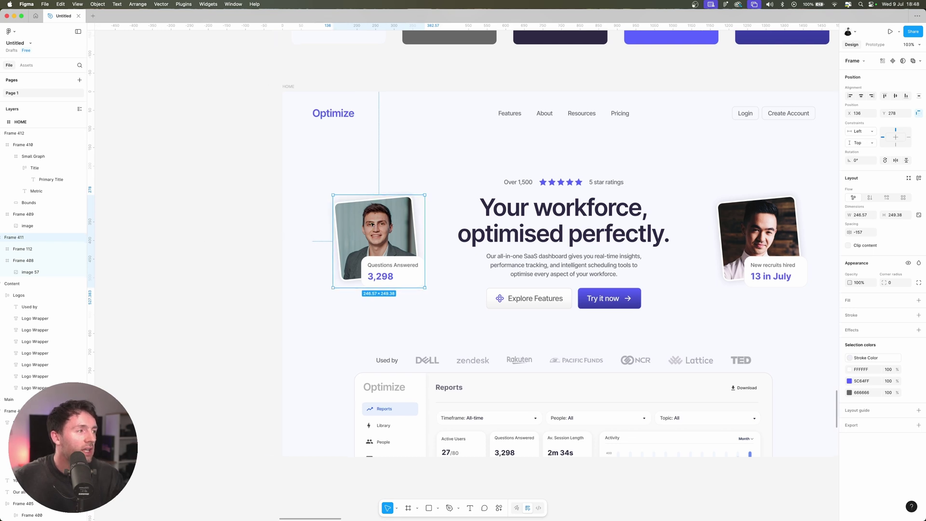
pyautogui.click(23, 260)
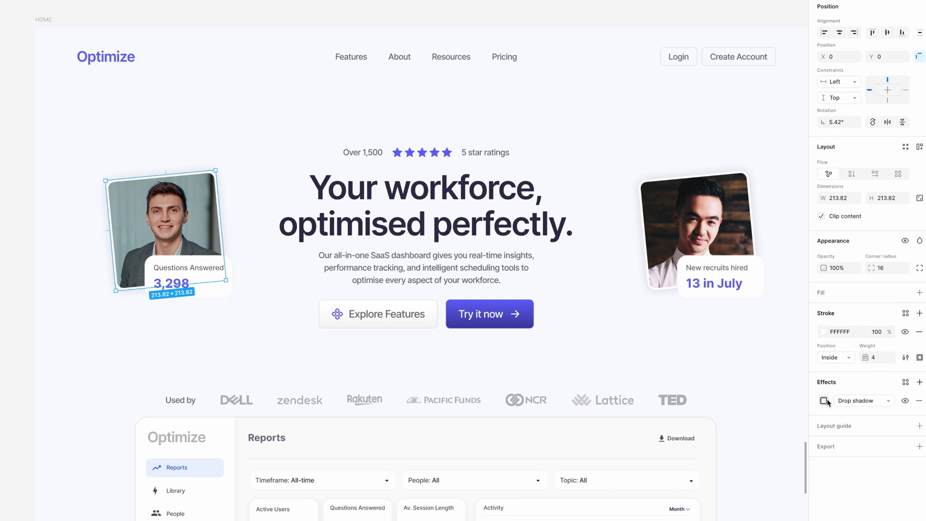
pyautogui.doubleClick(191, 206)
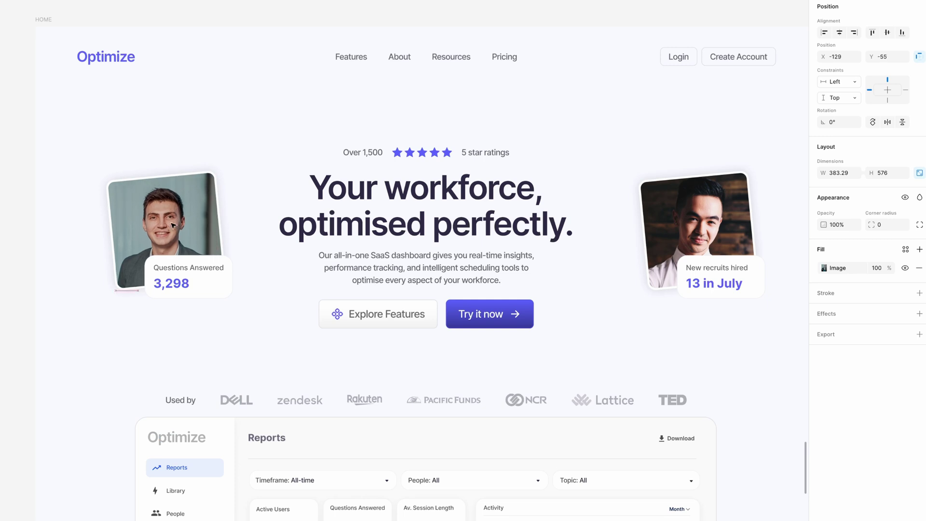
pyautogui.moveTo(172, 224); pyautogui.dragTo(137, 223)
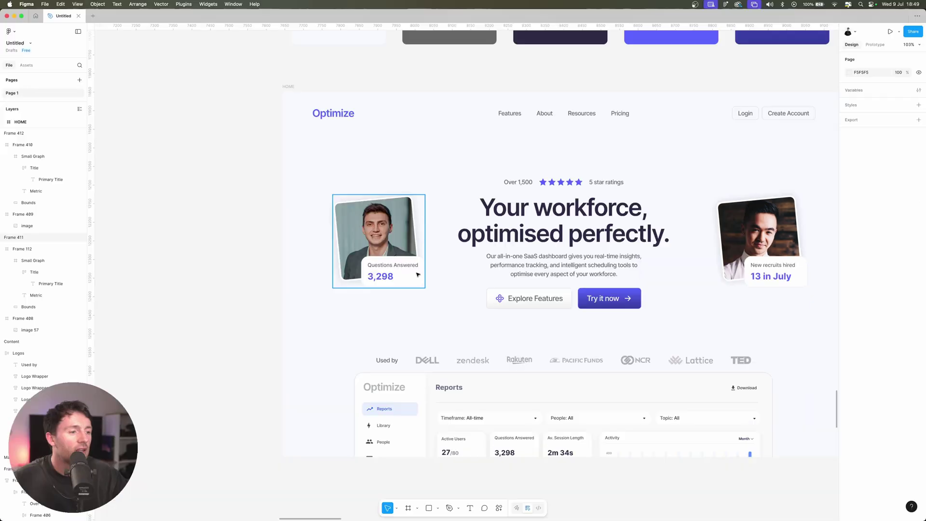
pyautogui.click(196, 339)
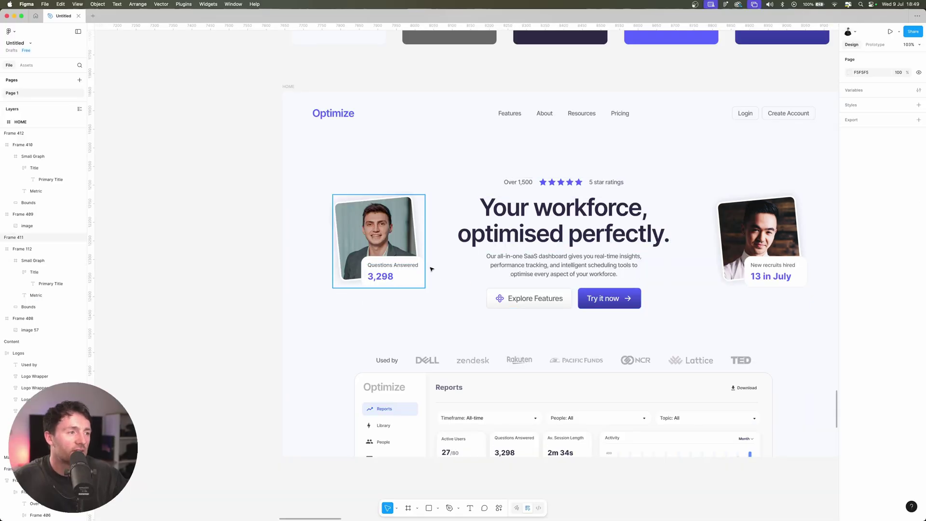
pyautogui.click(409, 279)
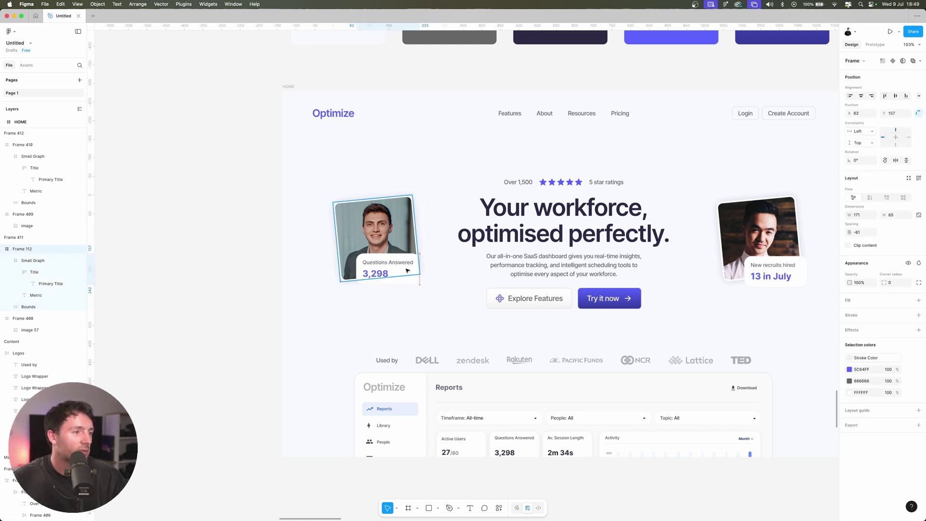
# Inspect the logo row's auto layout, its "Used by" text and the Dell logo wrapper
pyautogui.hscroll(3, 314, 252)
pyautogui.click(49, 365)
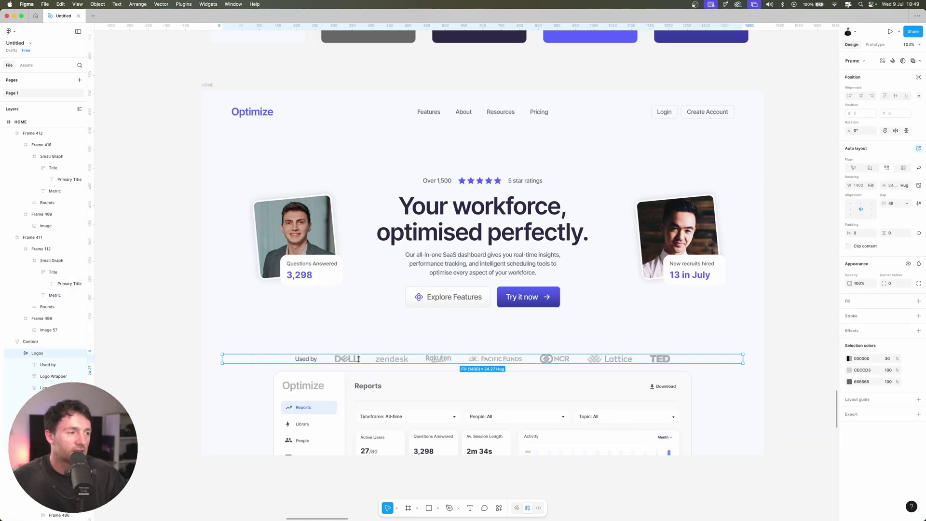
pyautogui.click(309, 360)
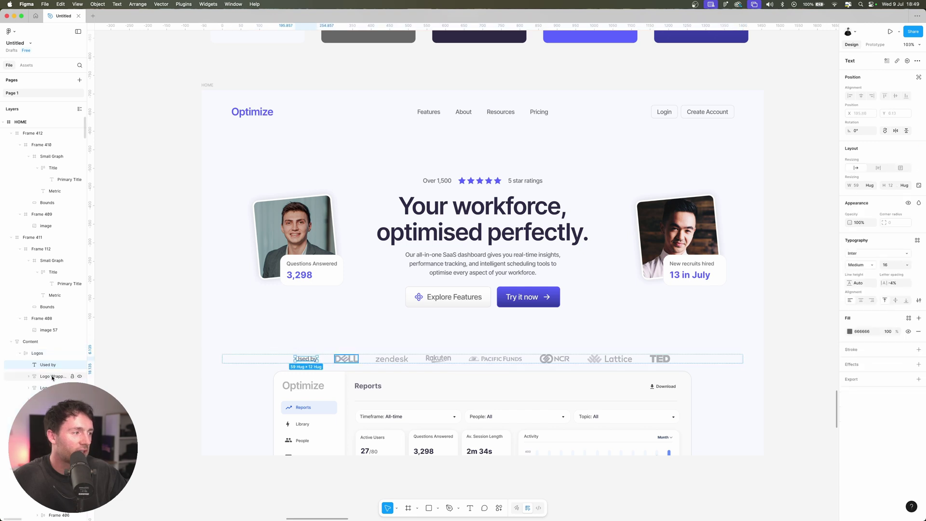
pyautogui.click(346, 358)
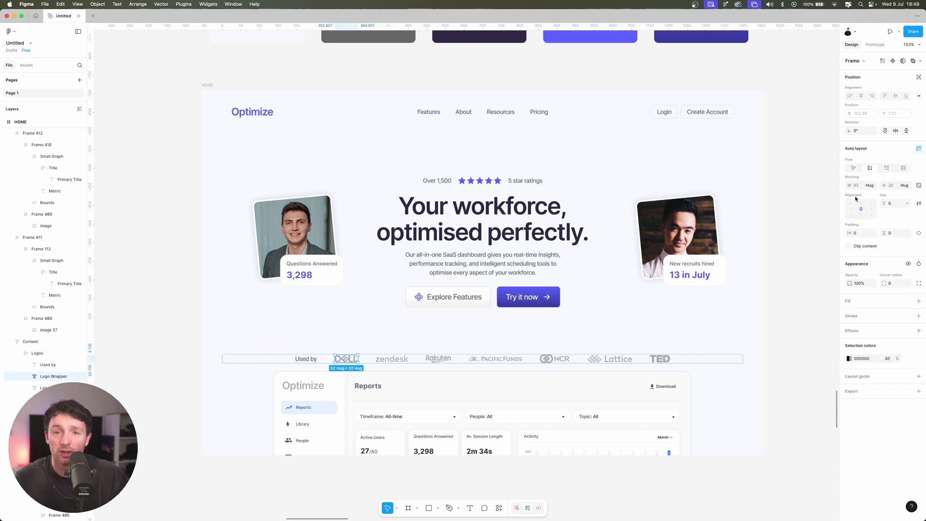
pyautogui.click(811, 226)
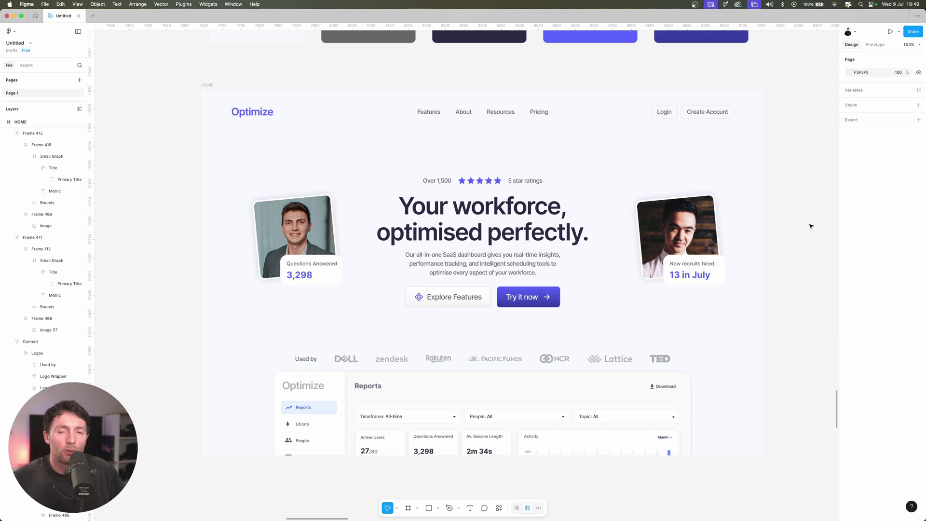